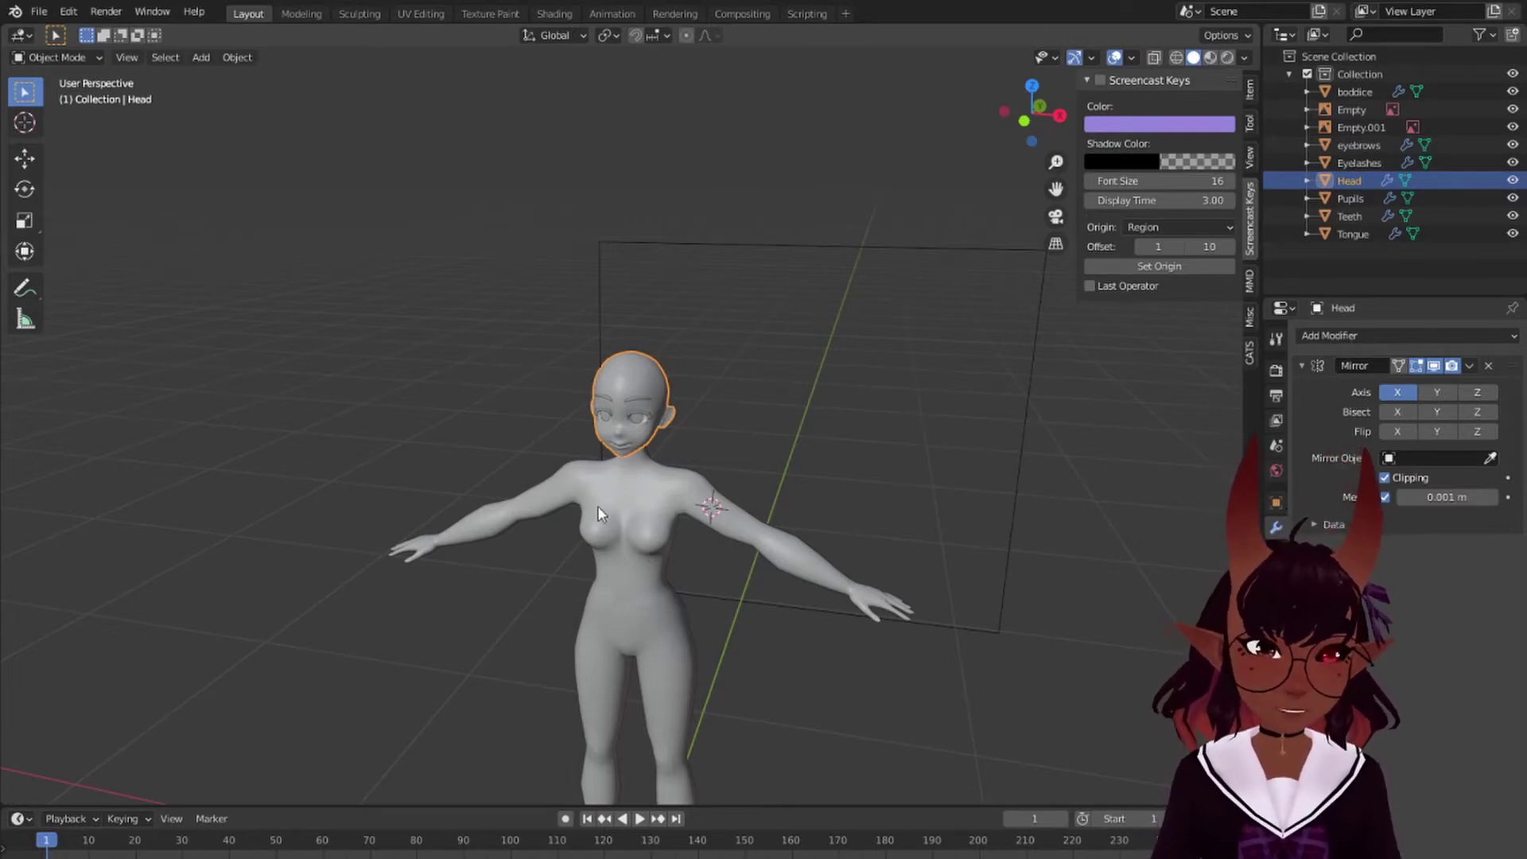
Step: Select the edge loop around the ear and mark it as a UV seam
{"action": "right_click", "coordinate": [455, 367], "text": "shift"}
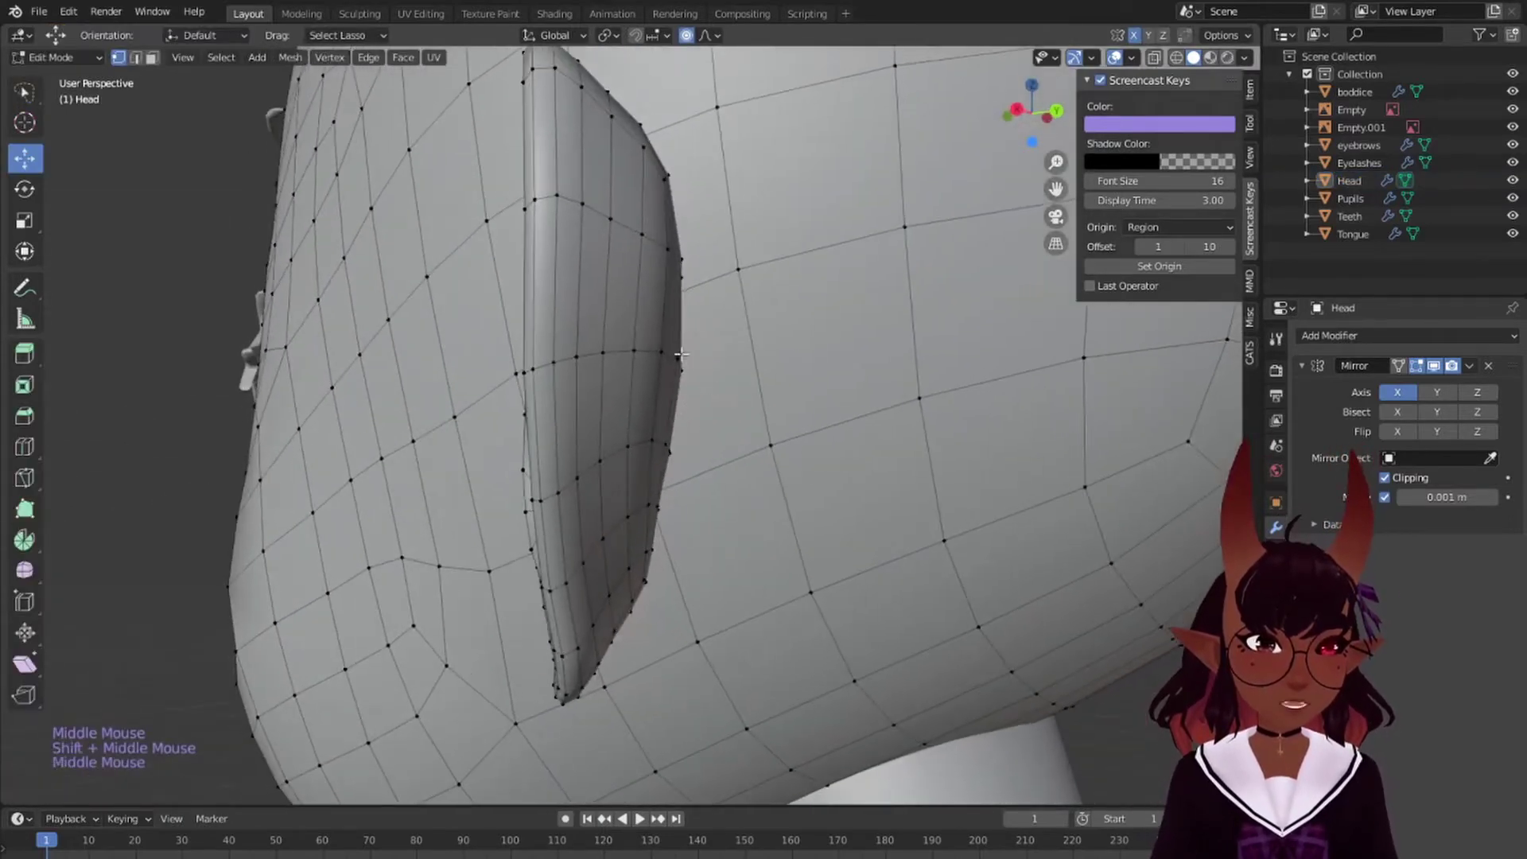
{"action": "right_click", "coordinate": [609, 284], "text": "alt"}
{"action": "scroll", "coordinate": [609, 286], "scroll_direction": "down", "scroll_amount": 4}
{"action": "middle_click_drag", "start_coordinate": [609, 286], "coordinate": [585, 330]}
{"action": "scroll", "coordinate": [578, 326], "scroll_direction": "up", "scroll_amount": 2}
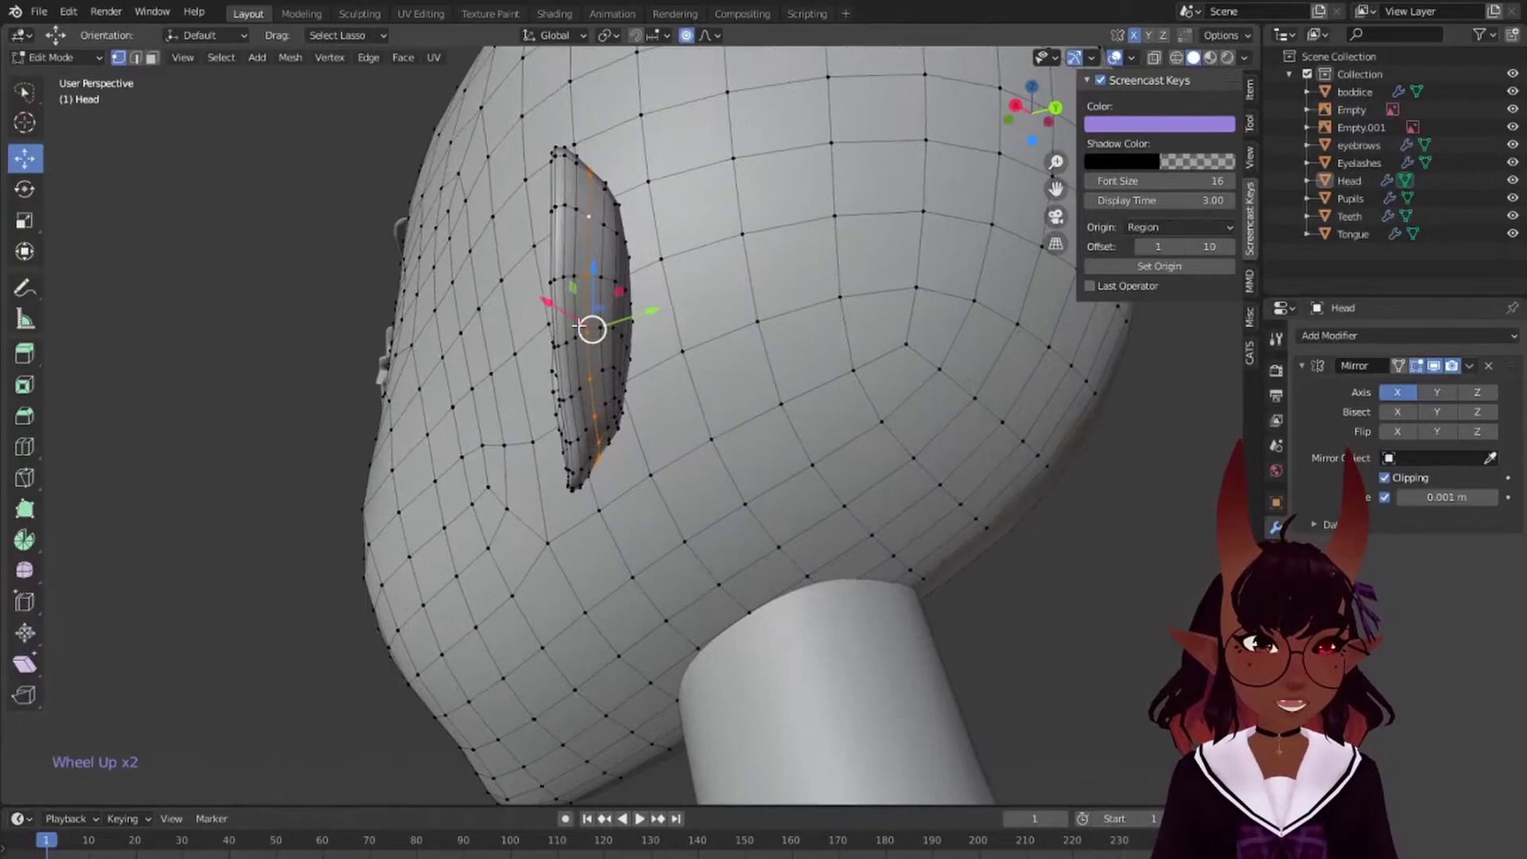
{"action": "scroll", "coordinate": [620, 265], "scroll_direction": "up", "scroll_amount": 1}
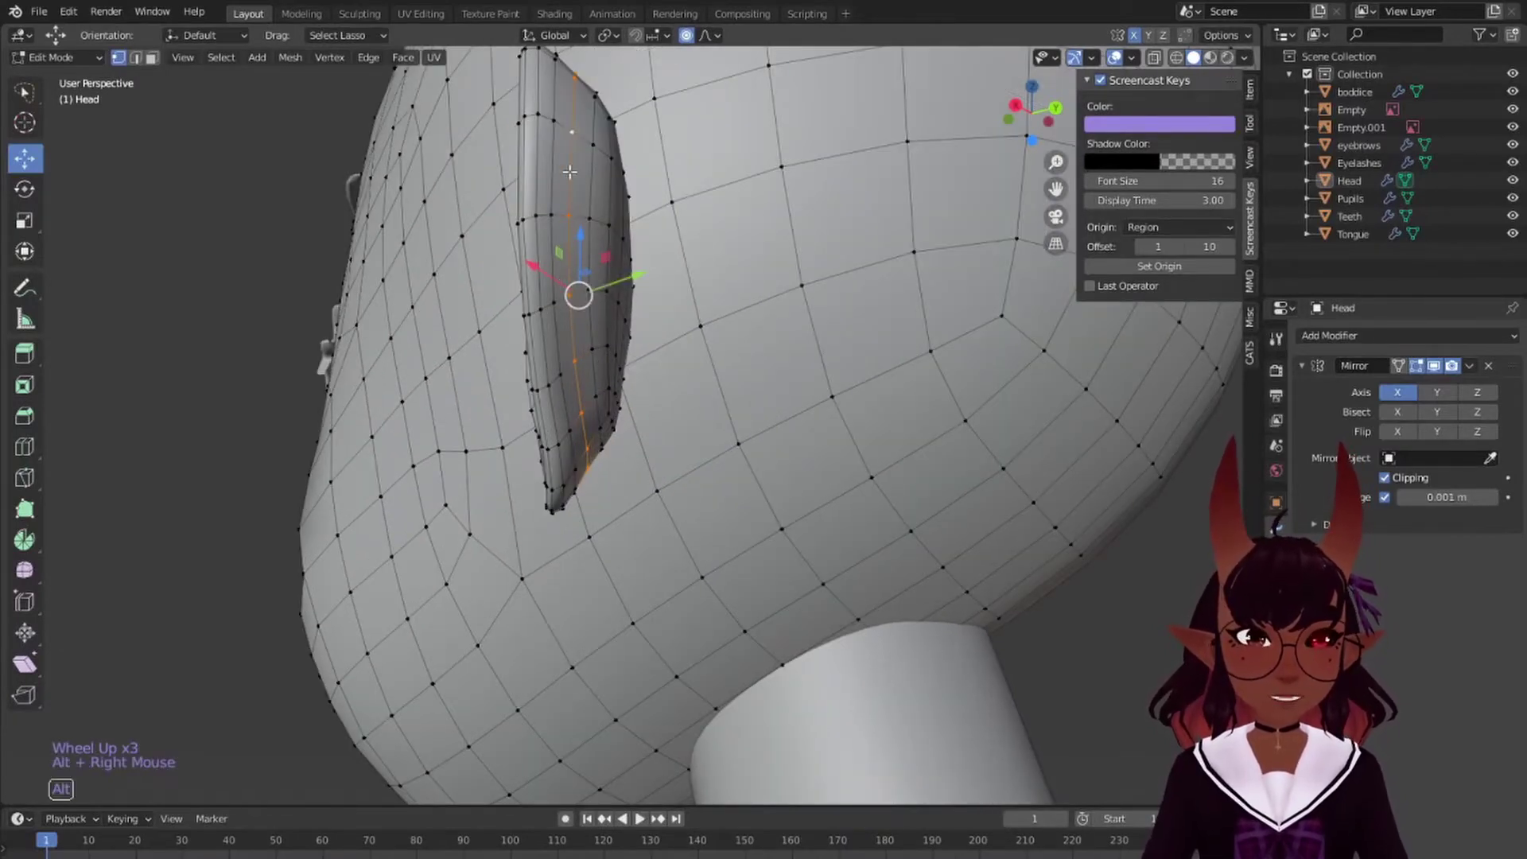
{"action": "key", "text": "ctrl+e"}
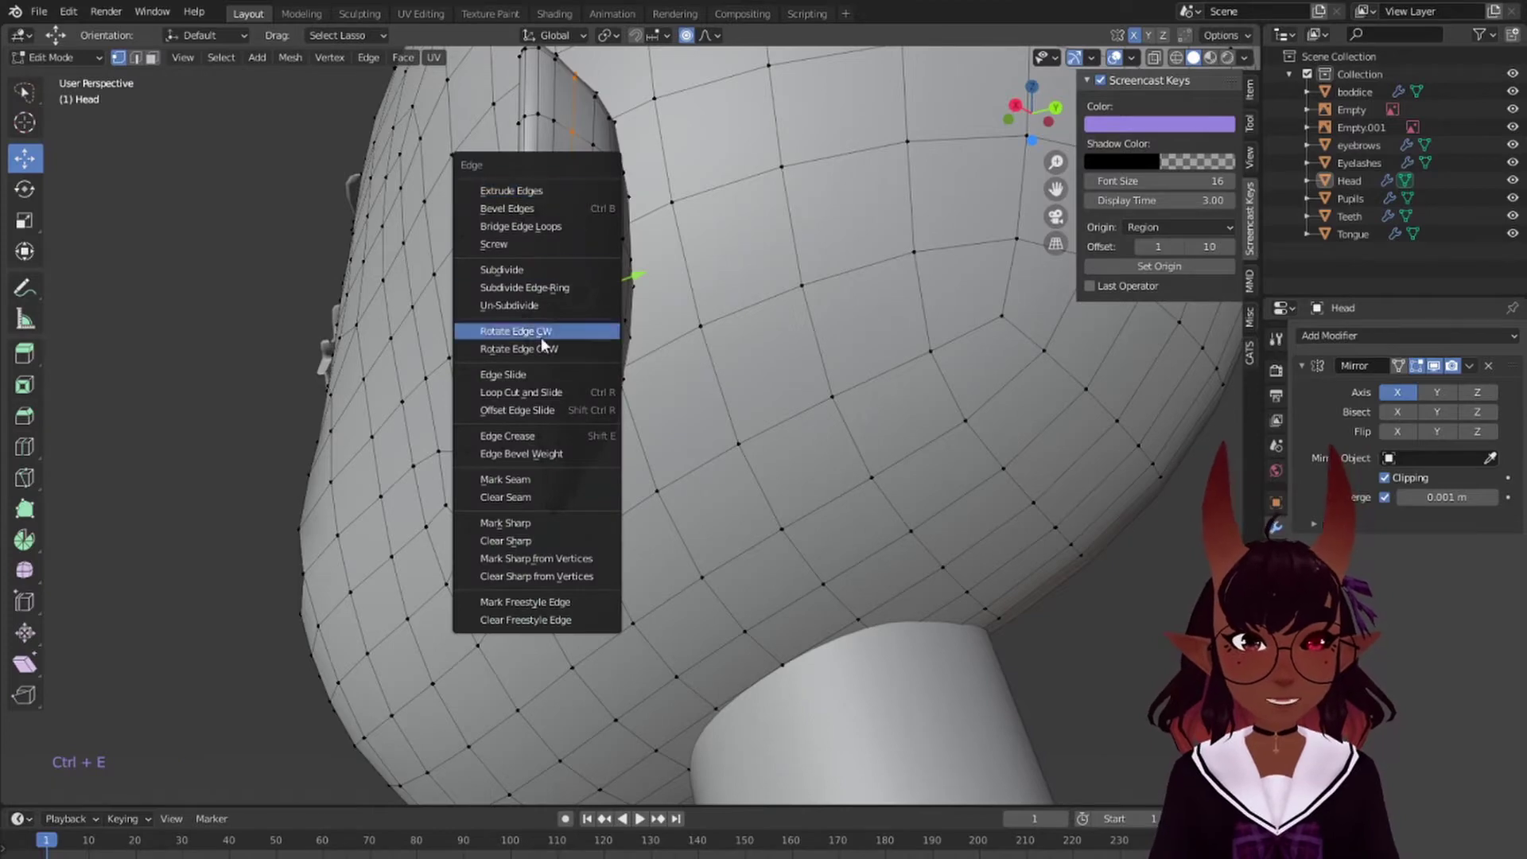
{"action": "left_click", "coordinate": [540, 482]}
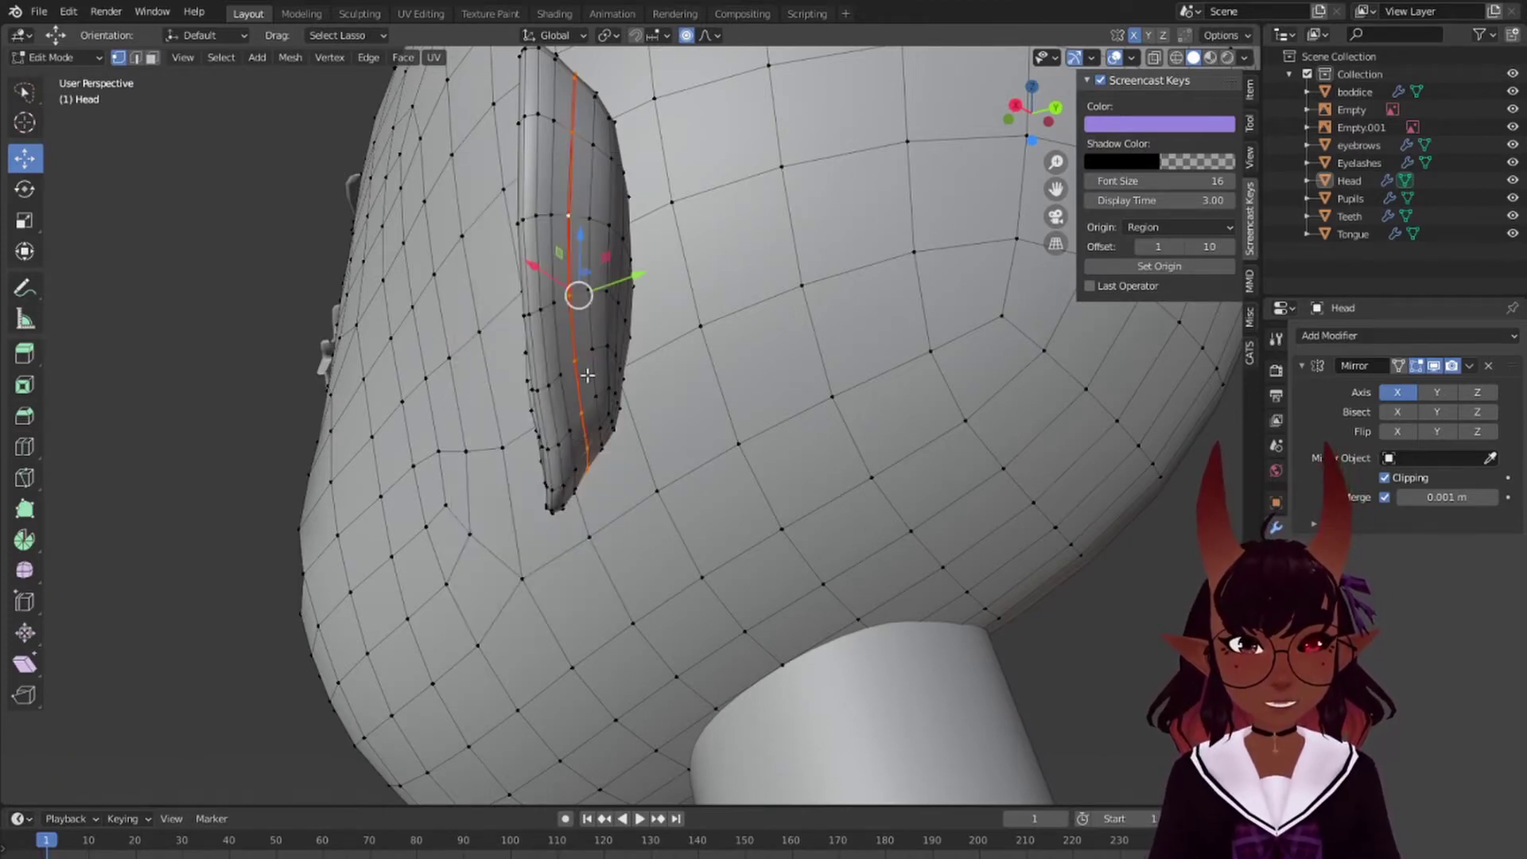
Step: Mark the loops around the eye opening and along the lip edge as seams
{"action": "middle_click_drag", "start_coordinate": [587, 374], "coordinate": [359, 380]}
{"action": "scroll", "coordinate": [359, 380], "scroll_direction": "down", "scroll_amount": 5}
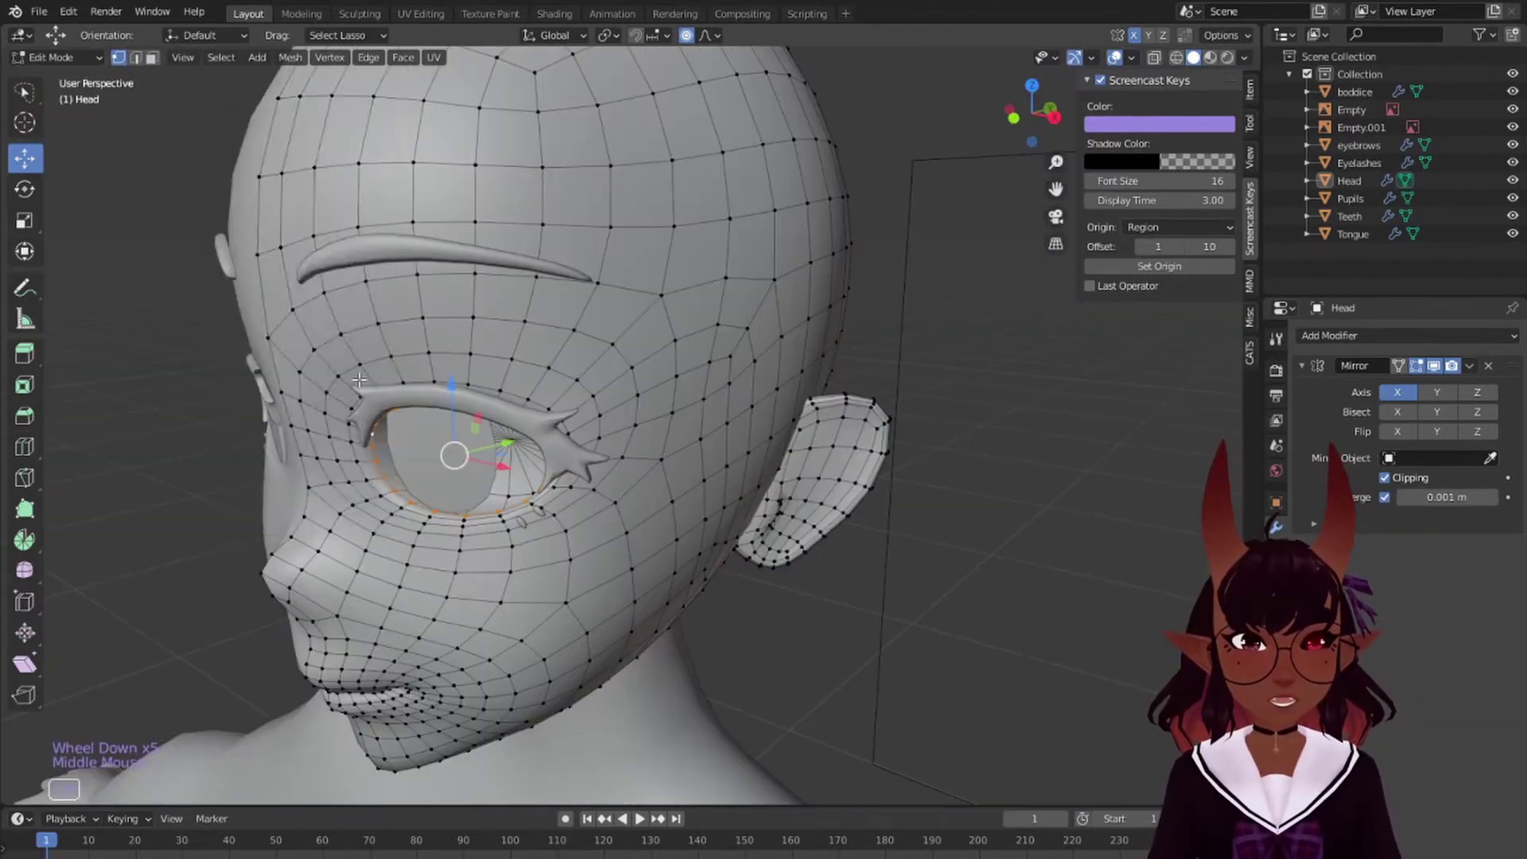
{"action": "key", "text": "ctrl+e"}
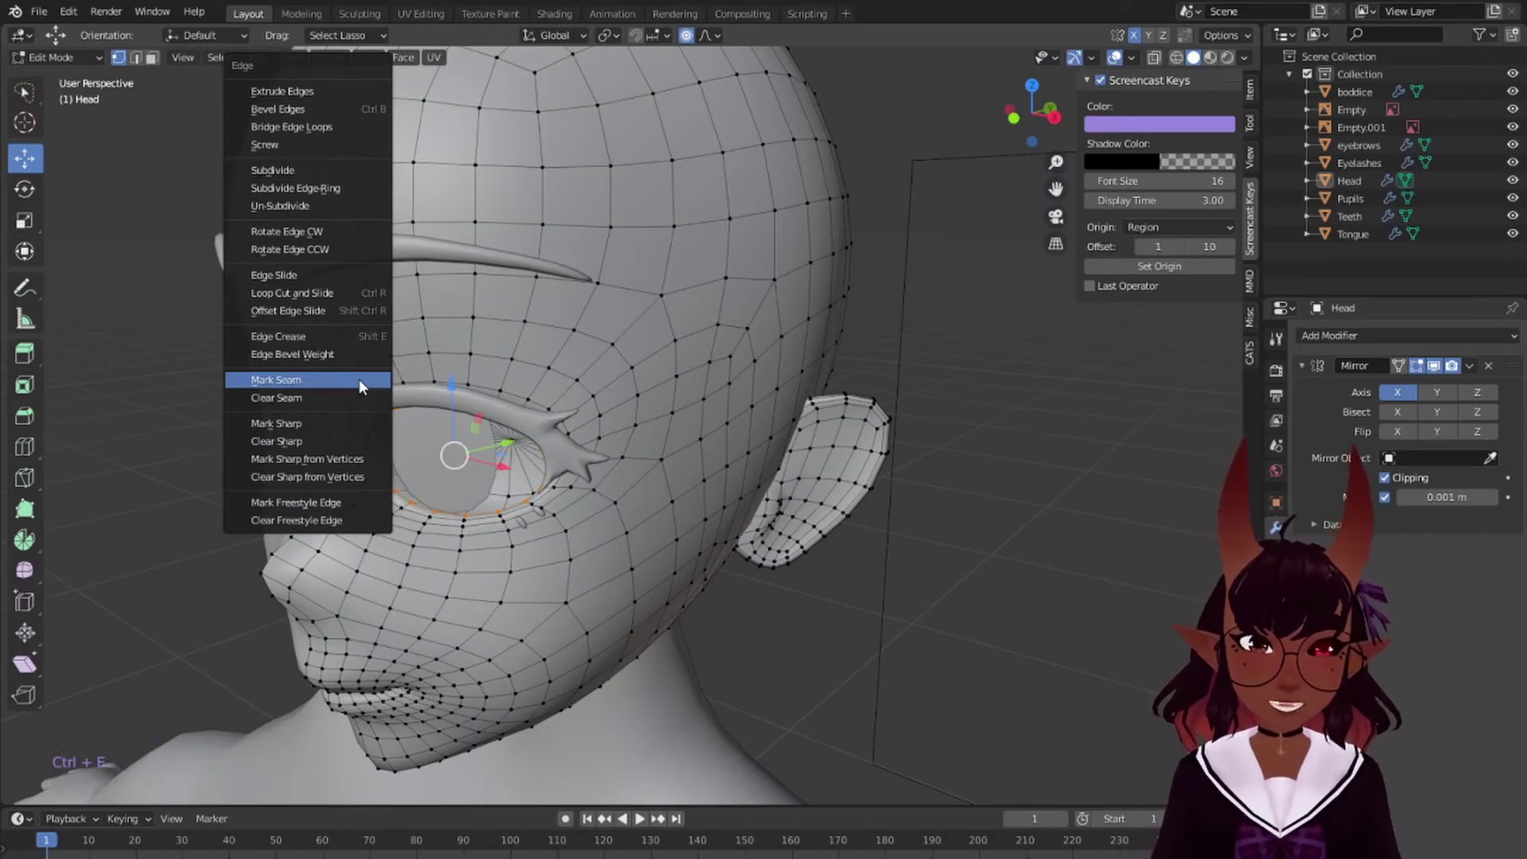
{"action": "left_click", "coordinate": [360, 378]}
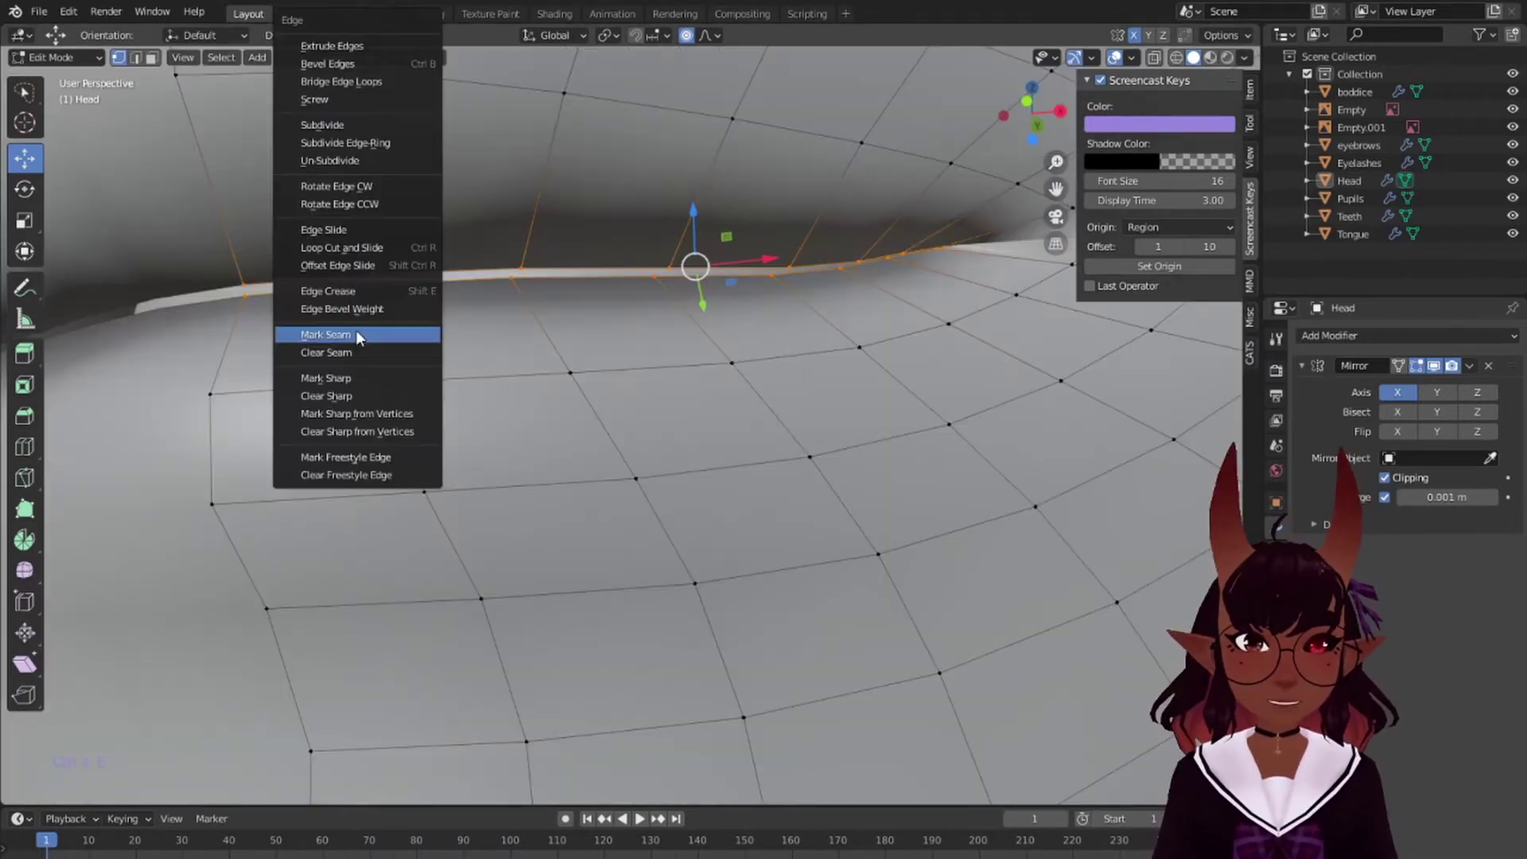
{"action": "left_click", "coordinate": [360, 337]}
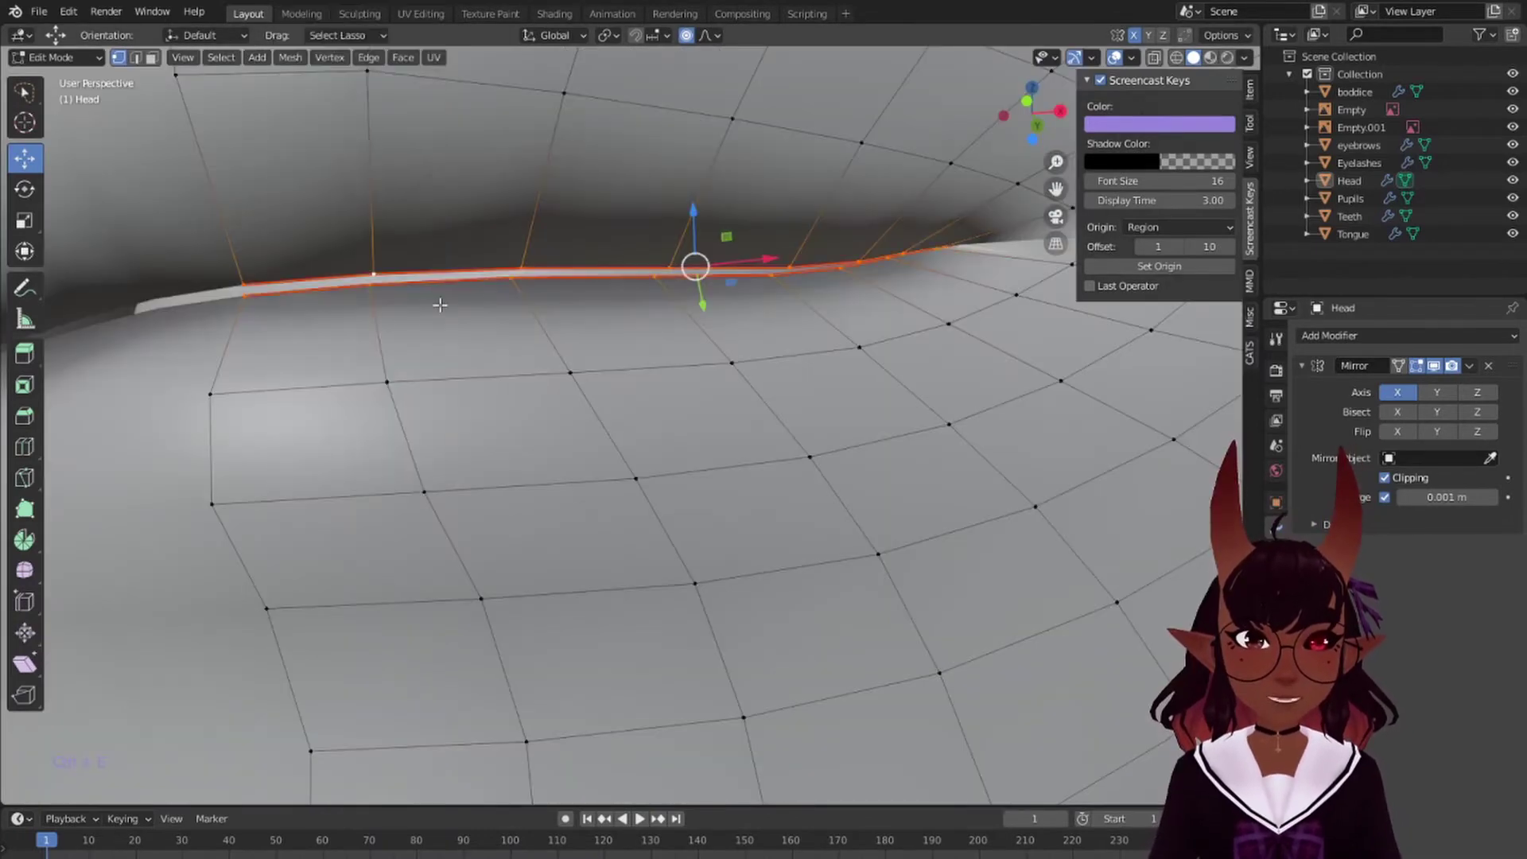
{"action": "scroll", "coordinate": [359, 337], "scroll_direction": "down", "scroll_amount": 3}
{"action": "middle_click_drag", "start_coordinate": [359, 337], "coordinate": [571, 191]}
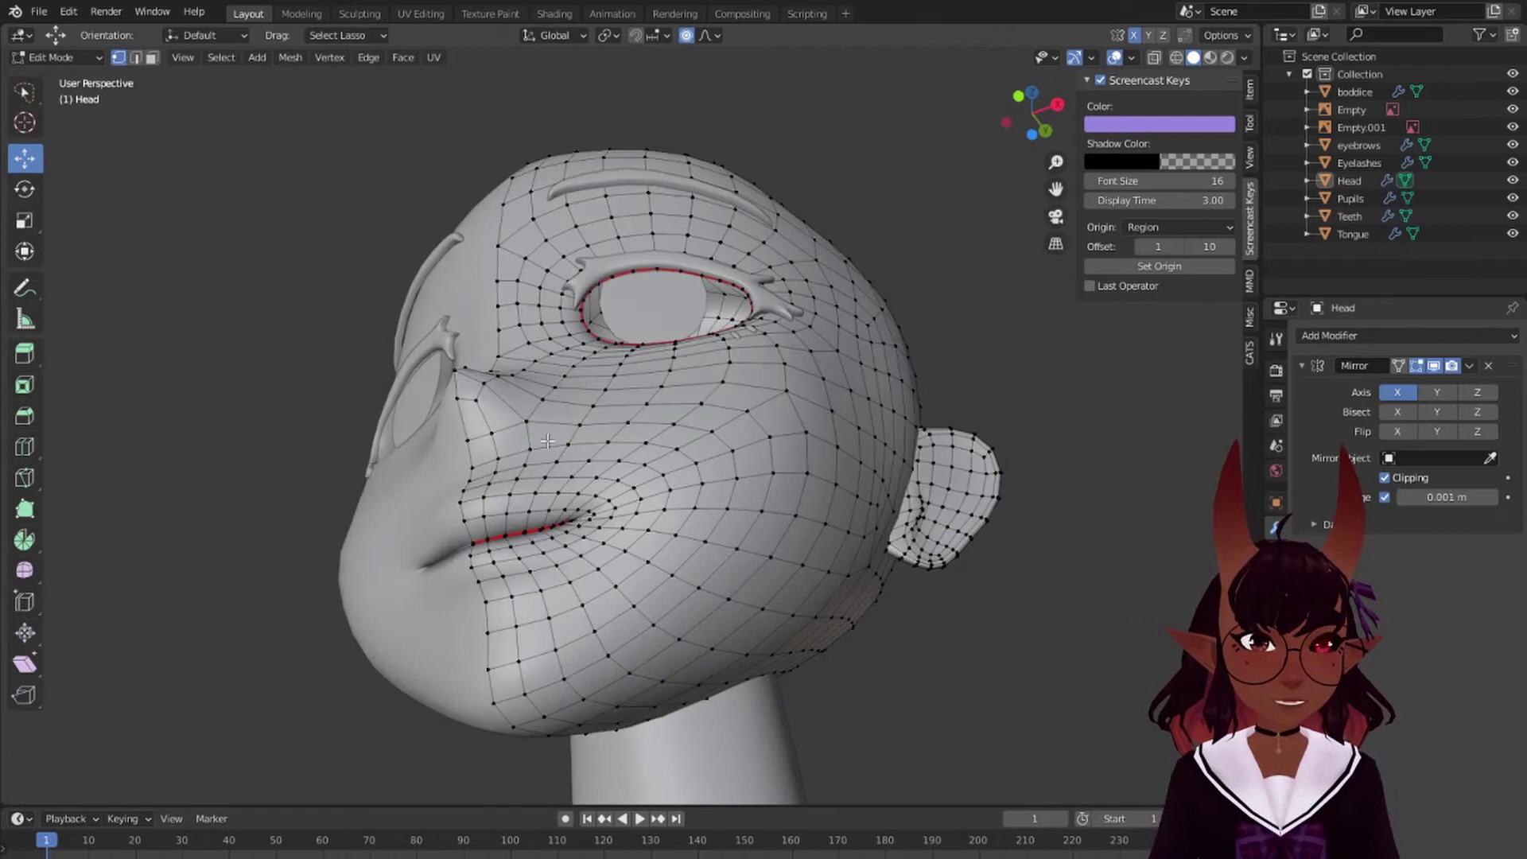
{"action": "middle_click_drag", "start_coordinate": [547, 441], "coordinate": [681, 395]}
{"action": "key", "text": "ctrl+e"}
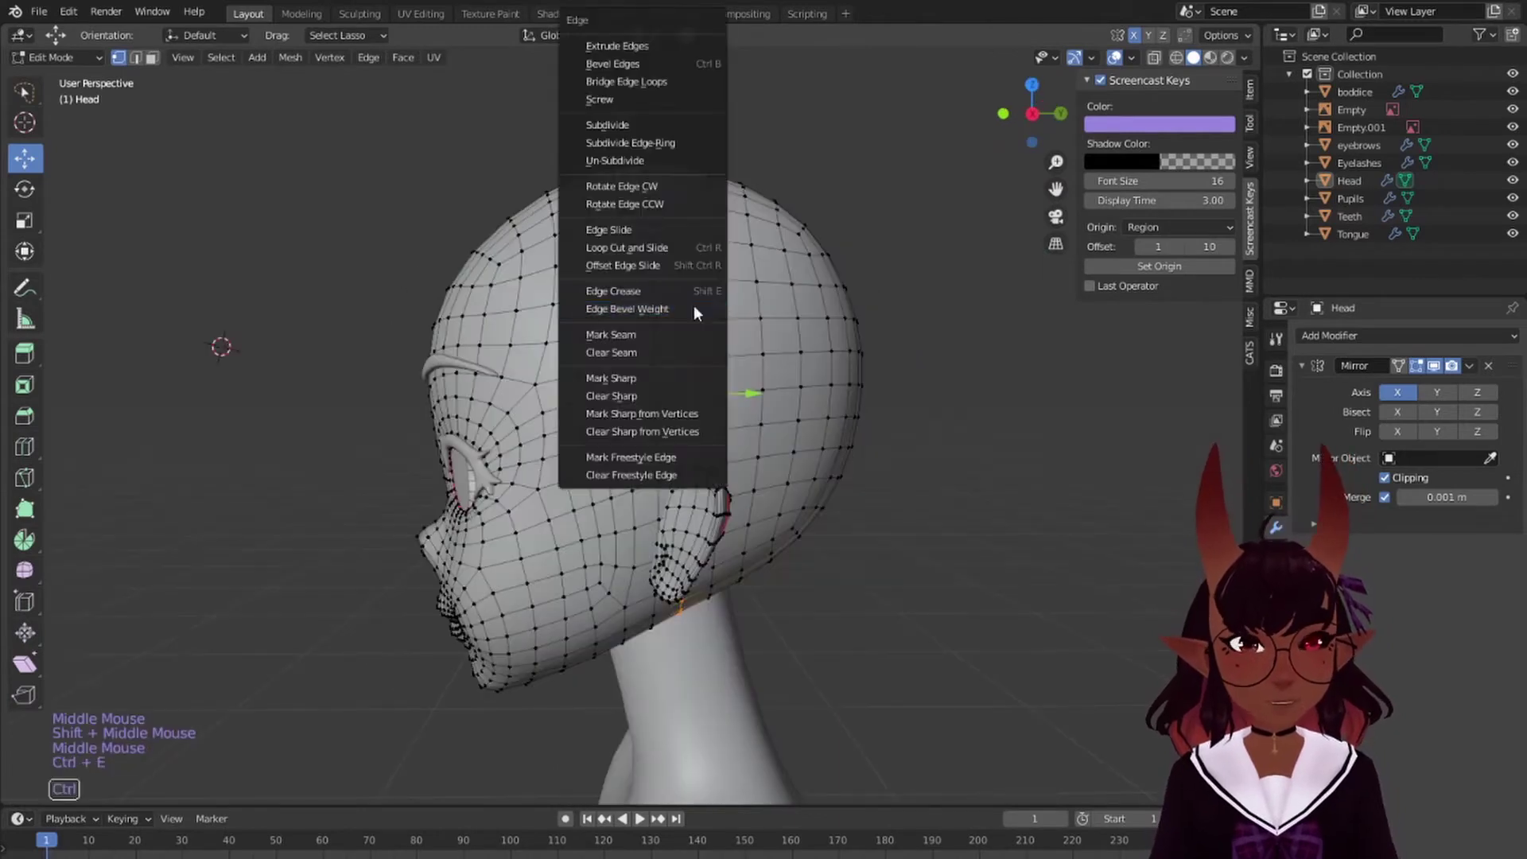
Step: Finish the head seams and apply the Subdivision modifiers on the eyebrows and tongue
{"action": "left_click", "coordinate": [666, 335]}
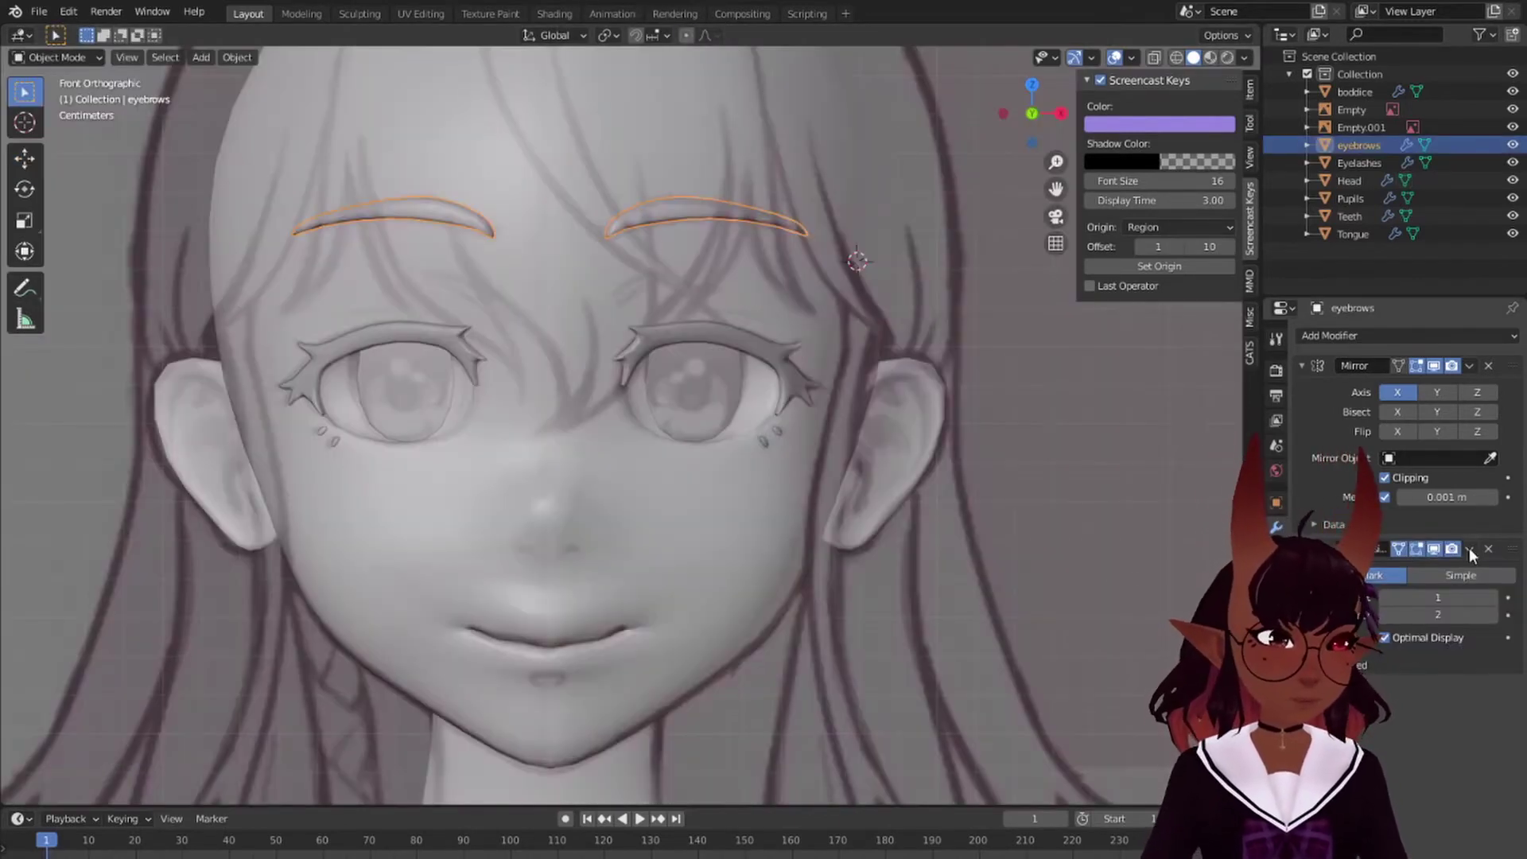
{"action": "left_click", "coordinate": [1468, 548]}
{"action": "left_click", "coordinate": [1405, 569]}
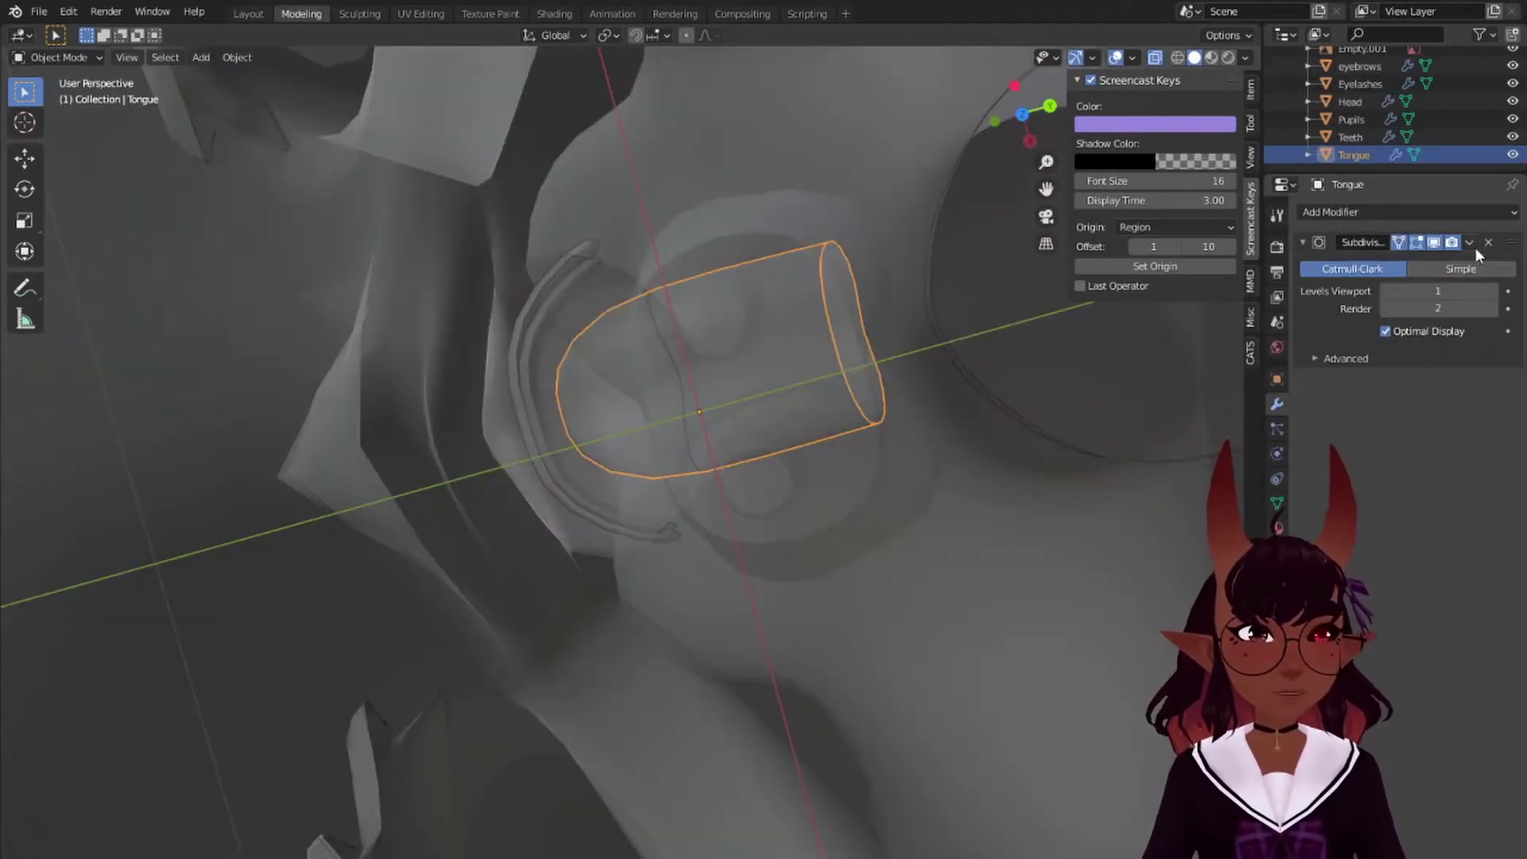
{"action": "left_click", "coordinate": [1468, 242]}
{"action": "left_click", "coordinate": [1396, 259]}
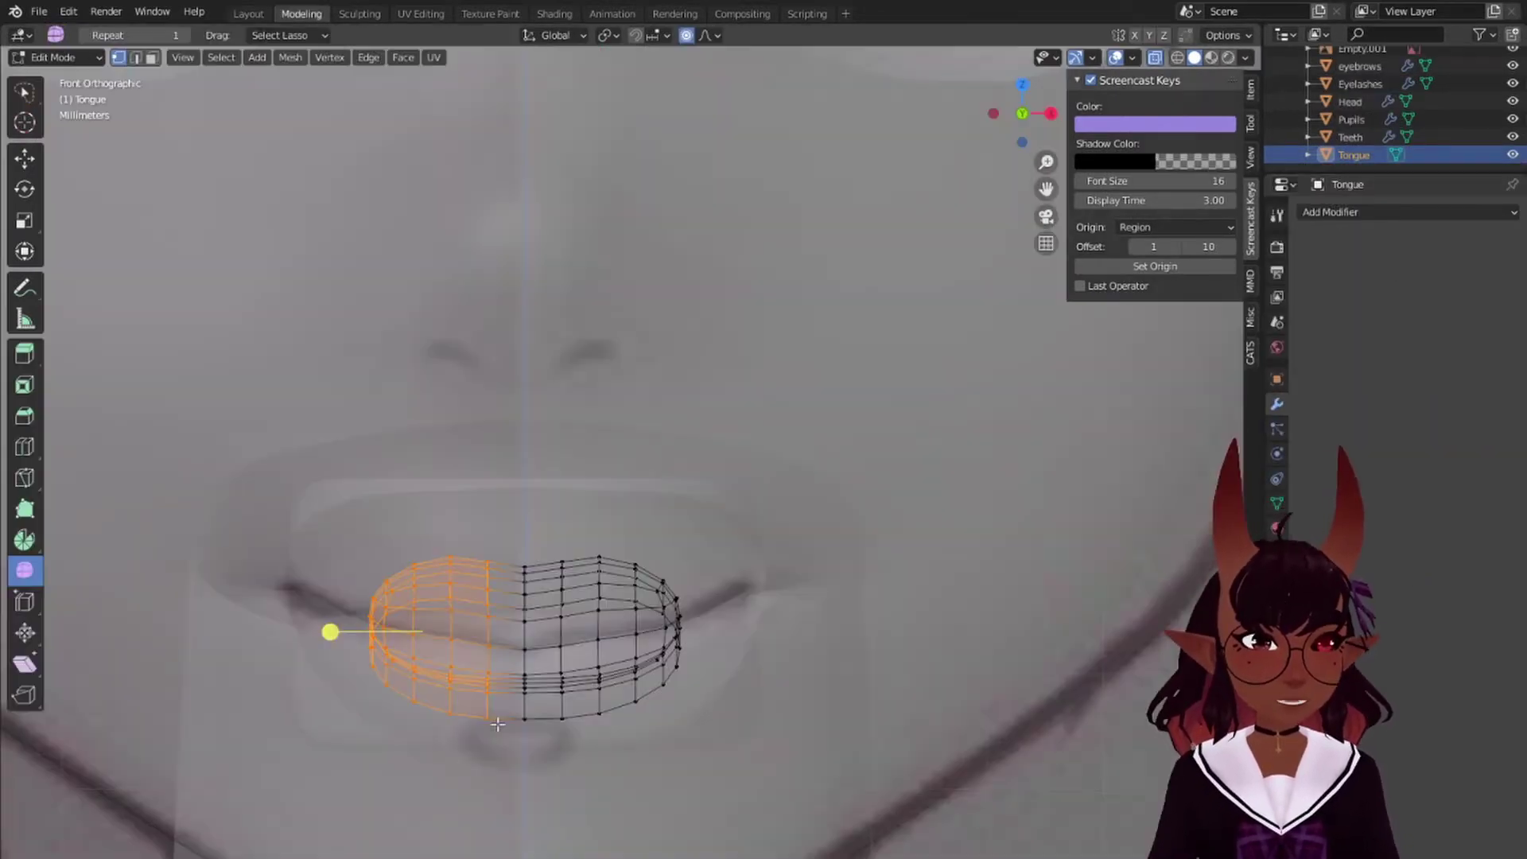
Step: Delete half the tongue, add a Mirror modifier with Clipping, and mark its loop as a seam
{"action": "key", "text": "x"}
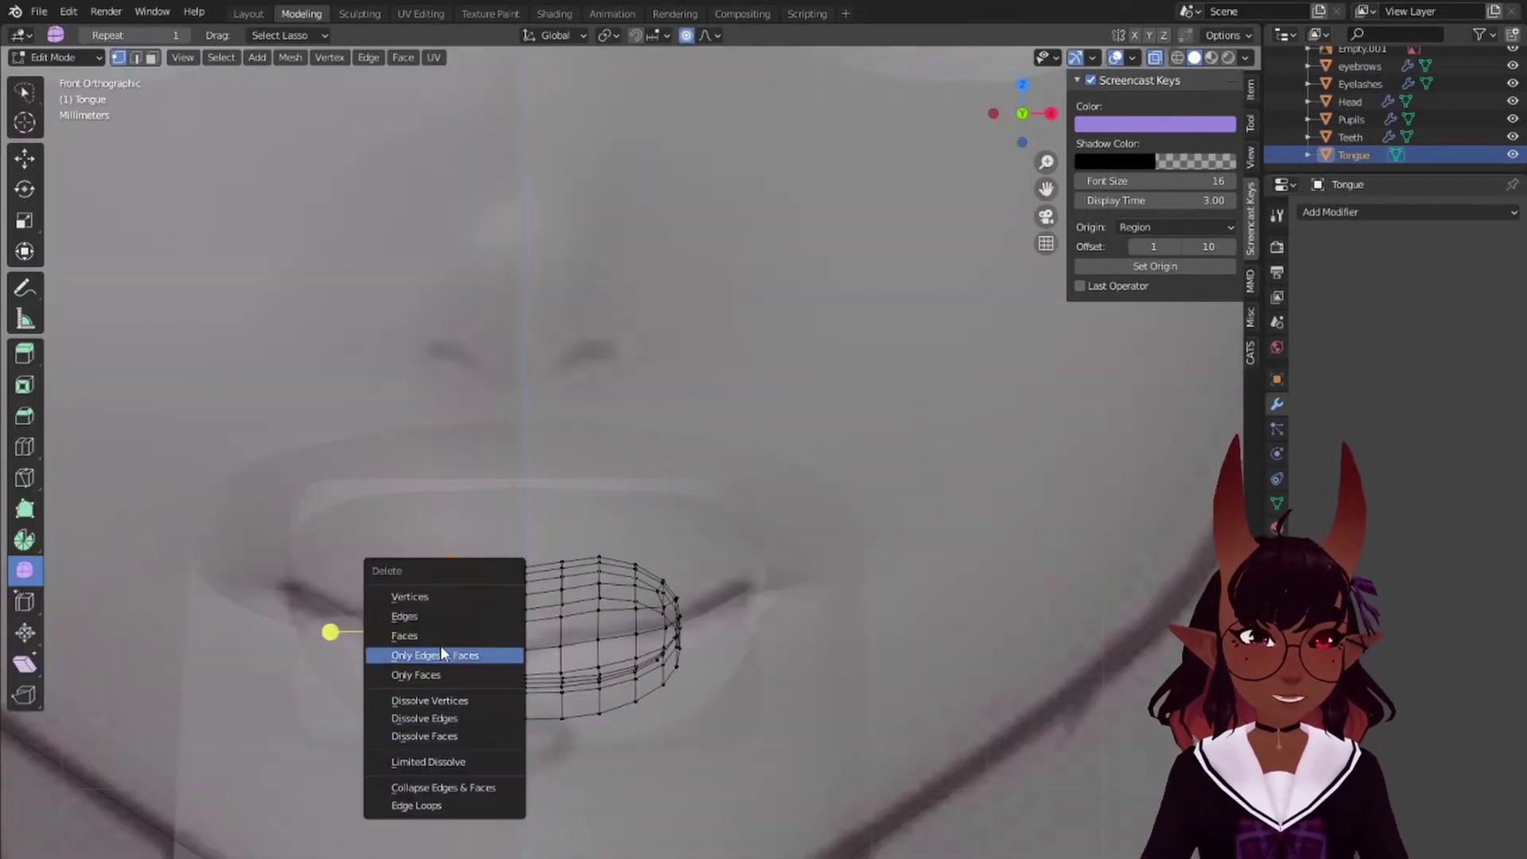
{"action": "left_click", "coordinate": [404, 615]}
{"action": "left_click", "coordinate": [1344, 211]}
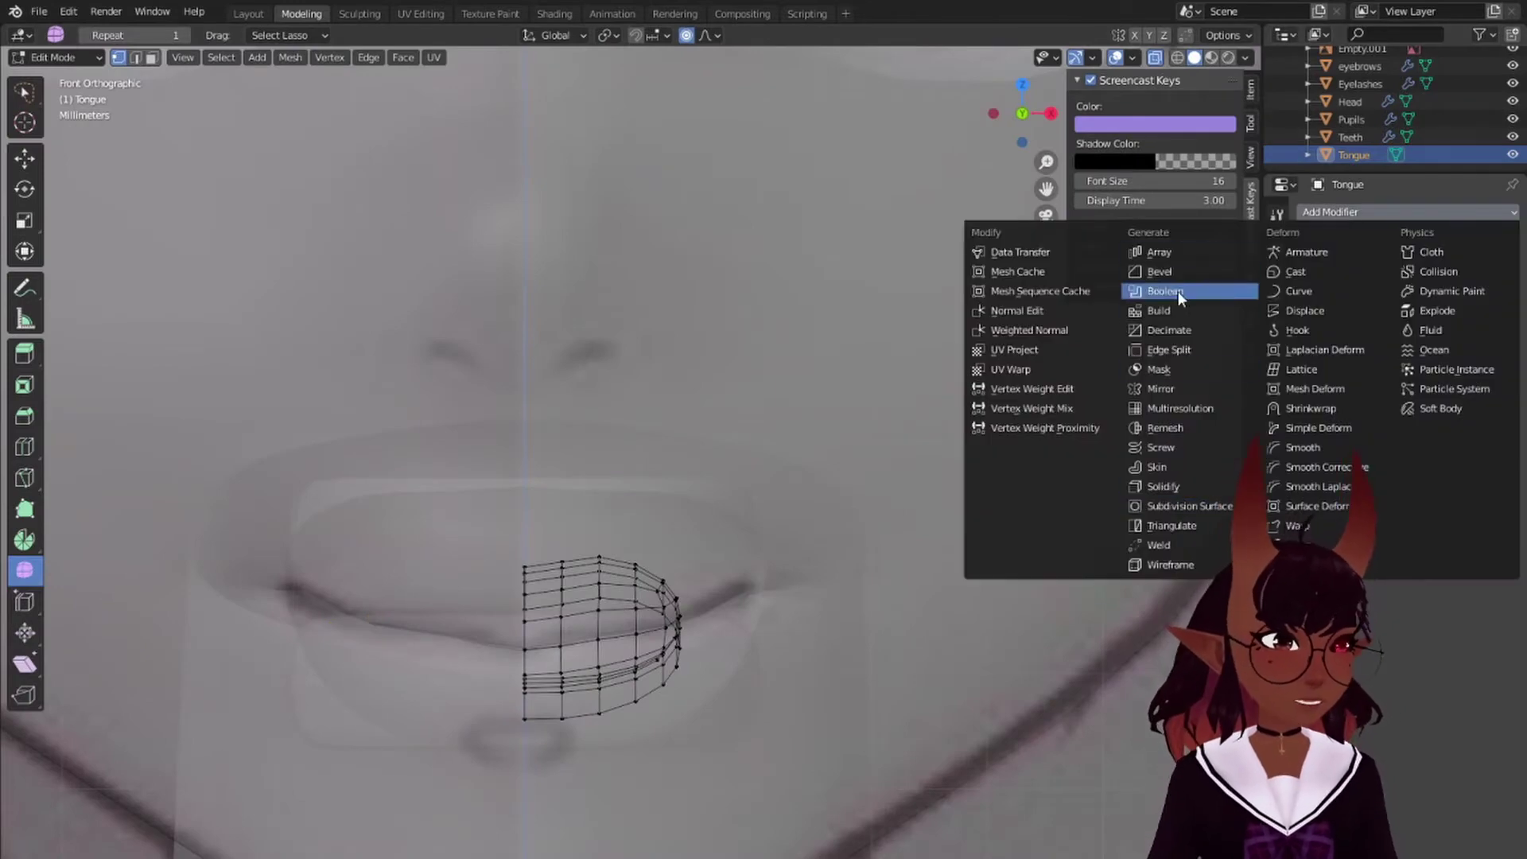
{"action": "left_click", "coordinate": [1160, 388]}
{"action": "left_click", "coordinate": [1387, 354]}
{"action": "middle_click_drag", "start_coordinate": [914, 413], "coordinate": [757, 470]}
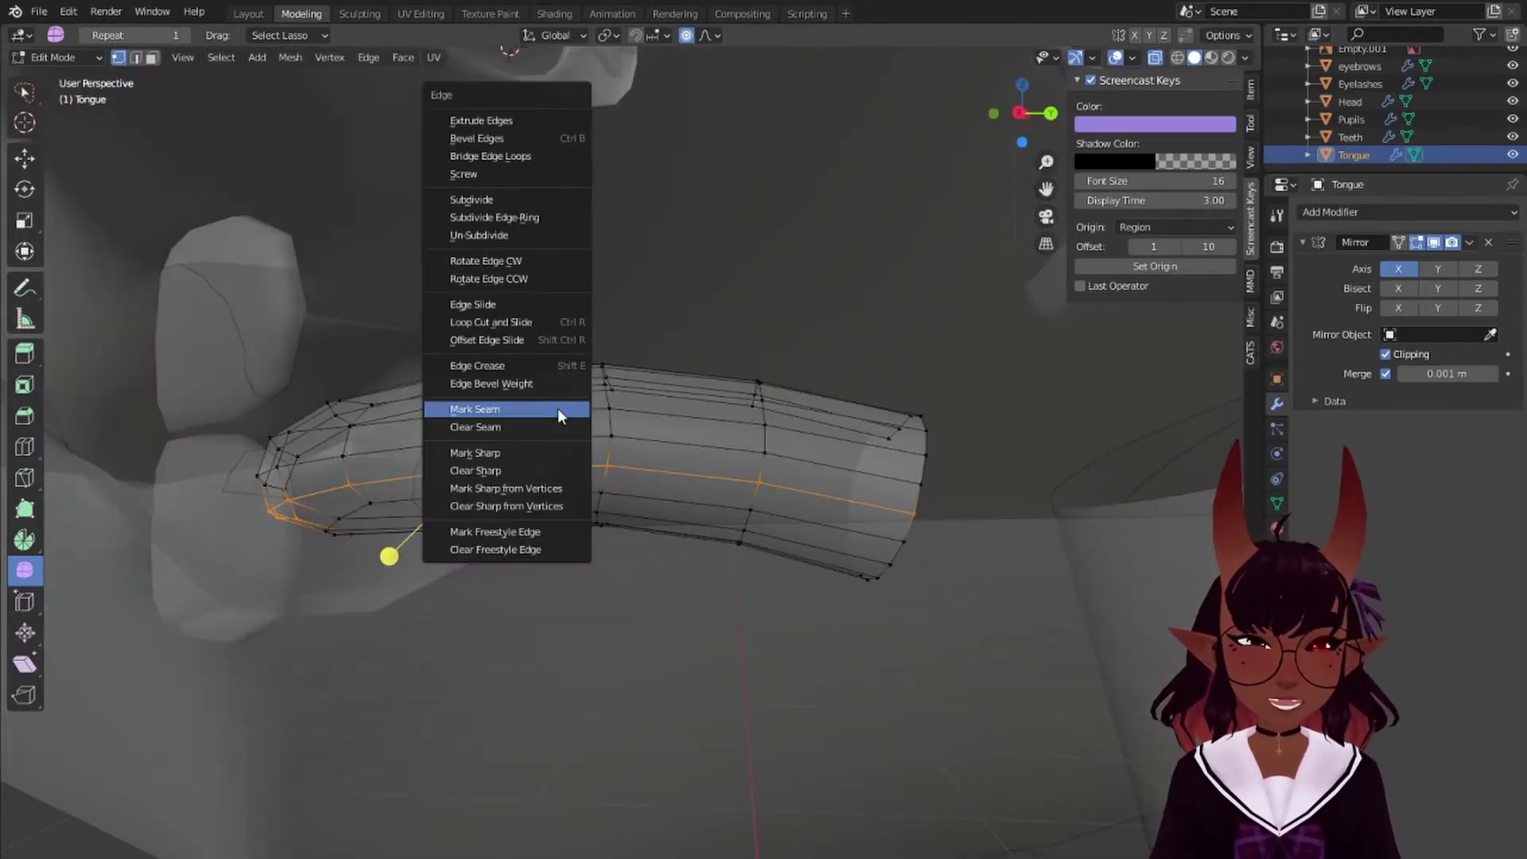
{"action": "left_click", "coordinate": [557, 407]}
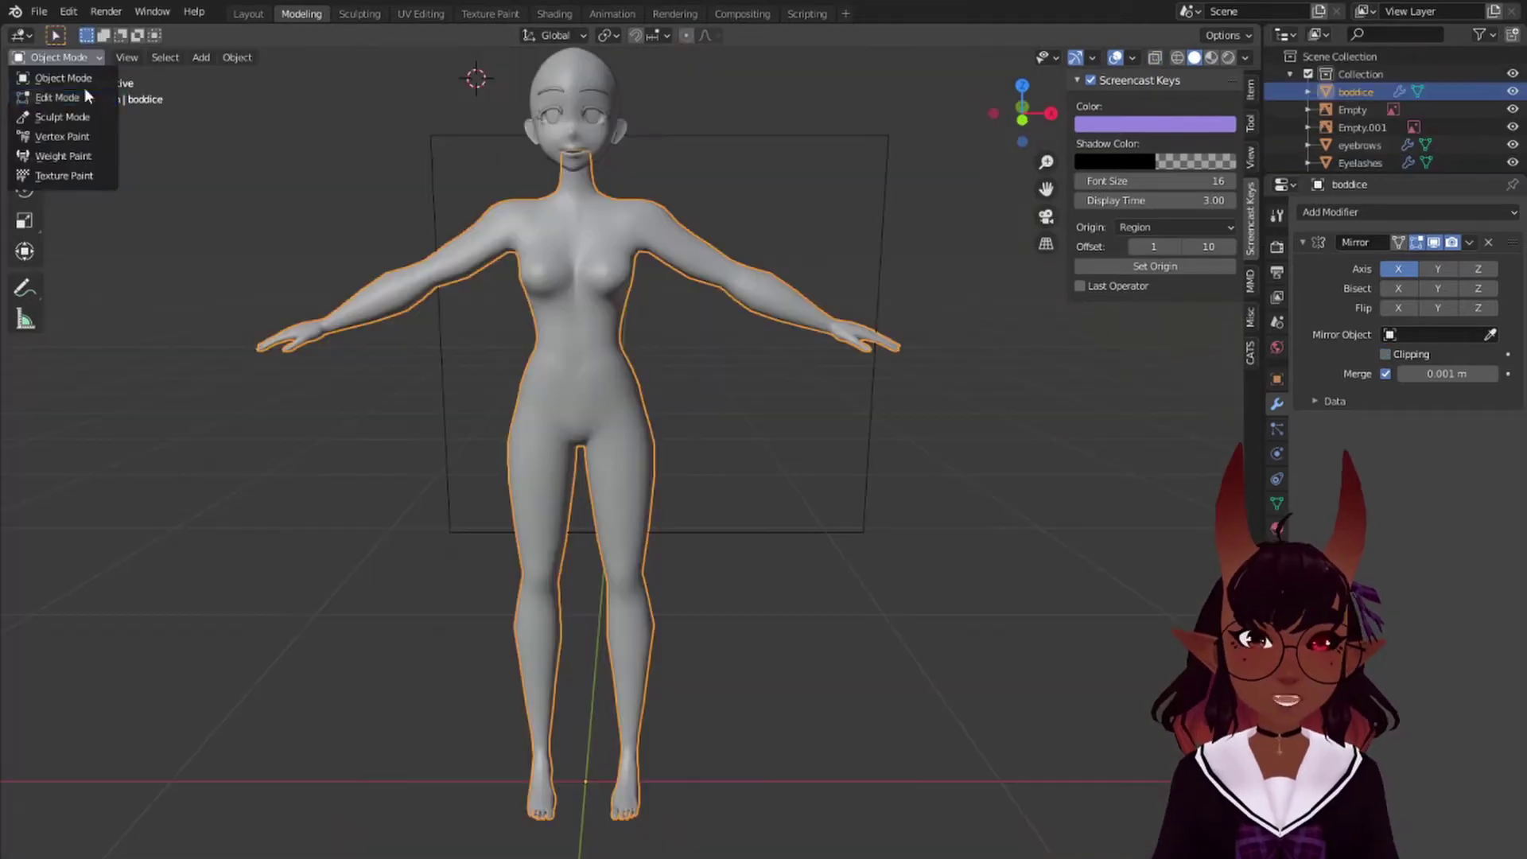
{"action": "left_click", "coordinate": [84, 88]}
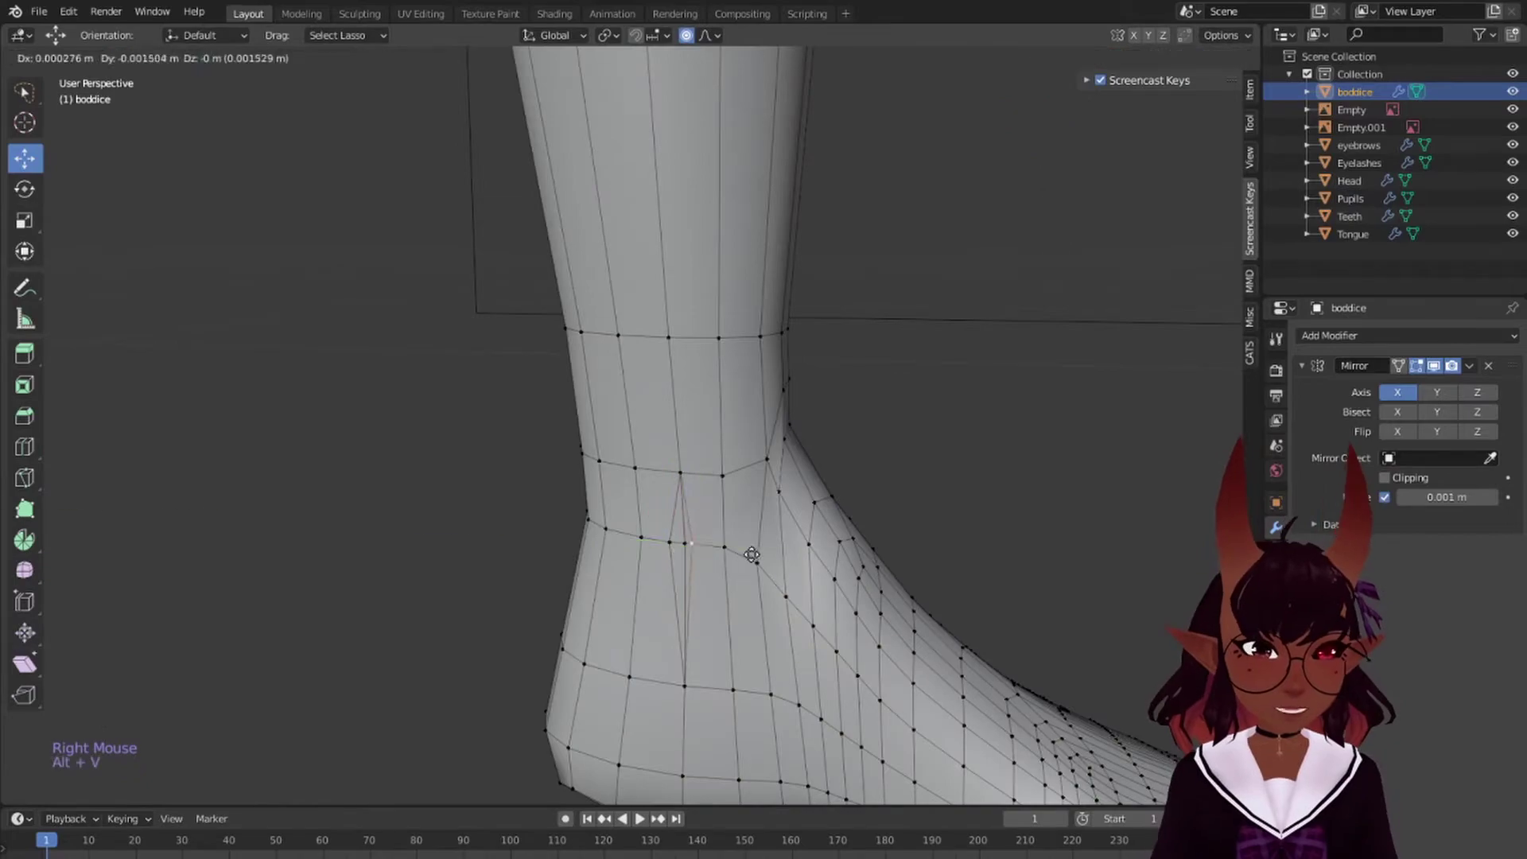
Step: Nudge the ankle vertices to refine the ankle shape, then view the foot from the front
{"action": "left_click_drag", "start_coordinate": [598, 552], "coordinate": [602, 554]}
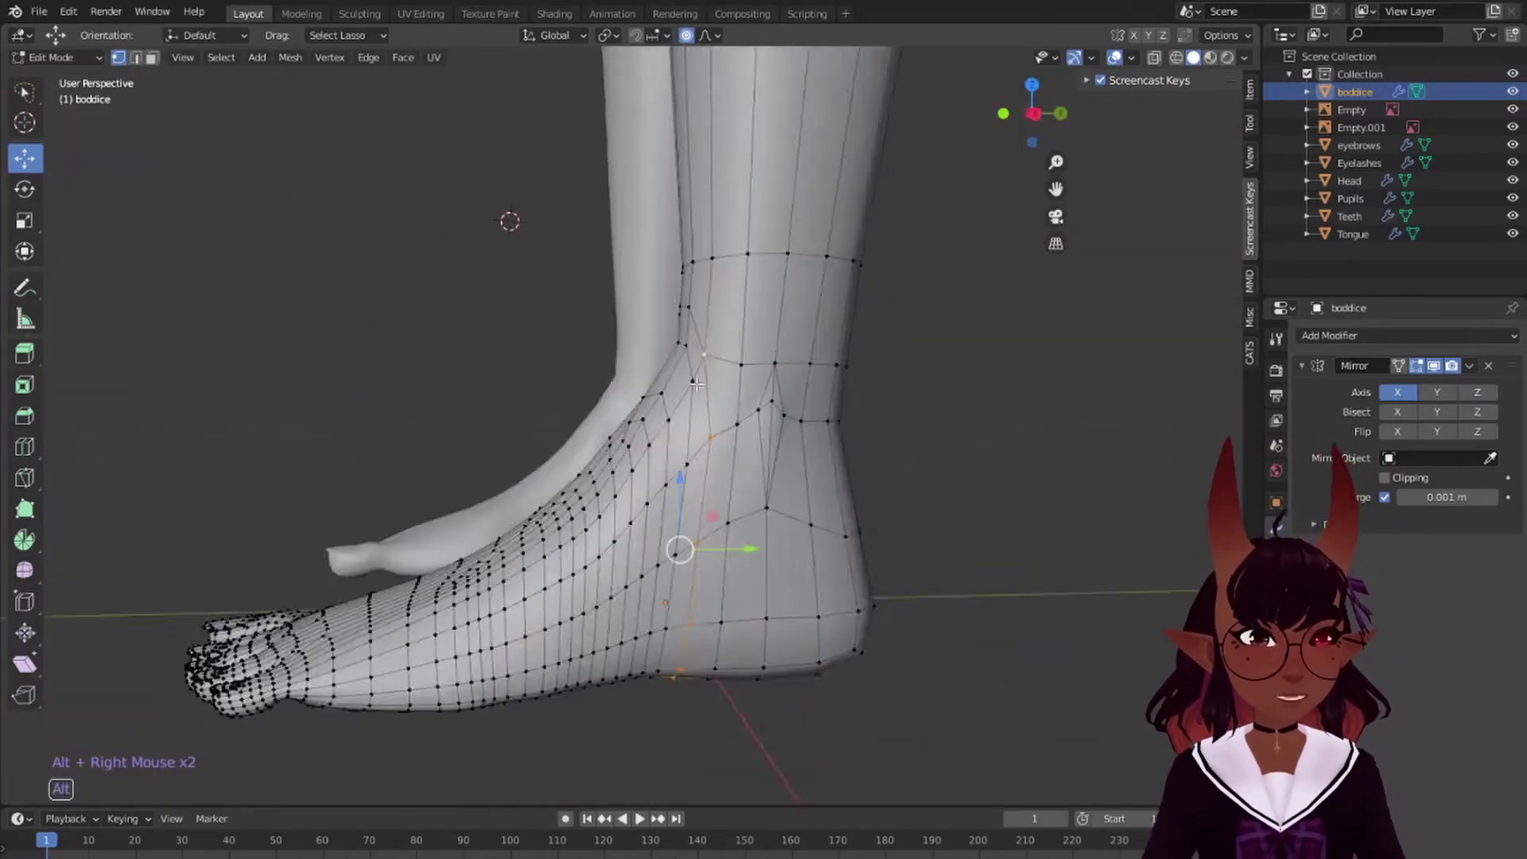
{"action": "middle_click_drag", "start_coordinate": [507, 221], "coordinate": [684, 340]}
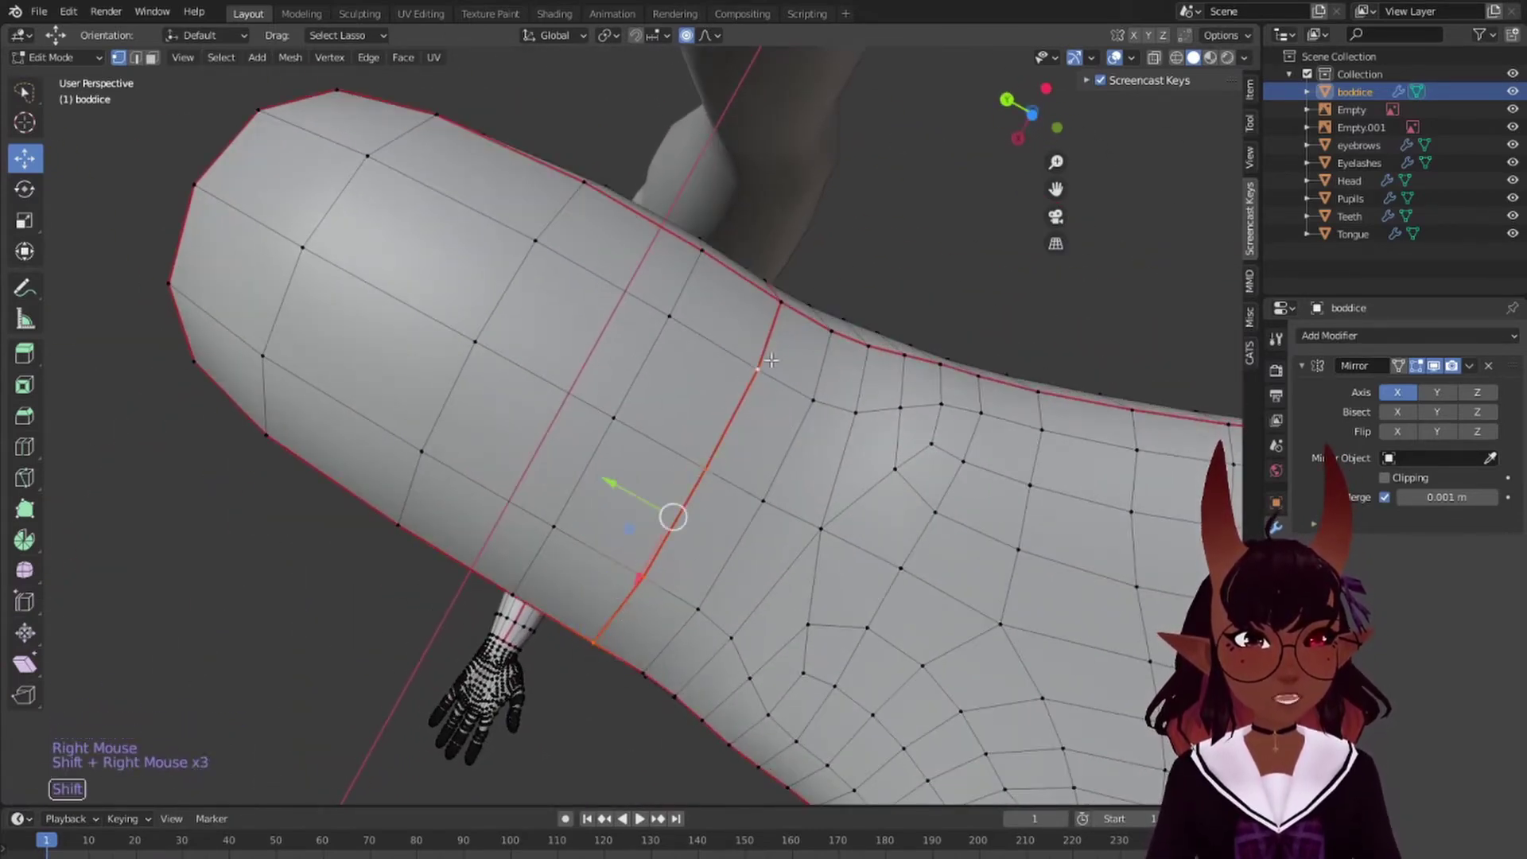
Step: Mark the selected upper-arm loop as a UV seam
{"action": "key", "text": "ctrl+e"}
{"action": "left_click", "coordinate": [775, 329]}
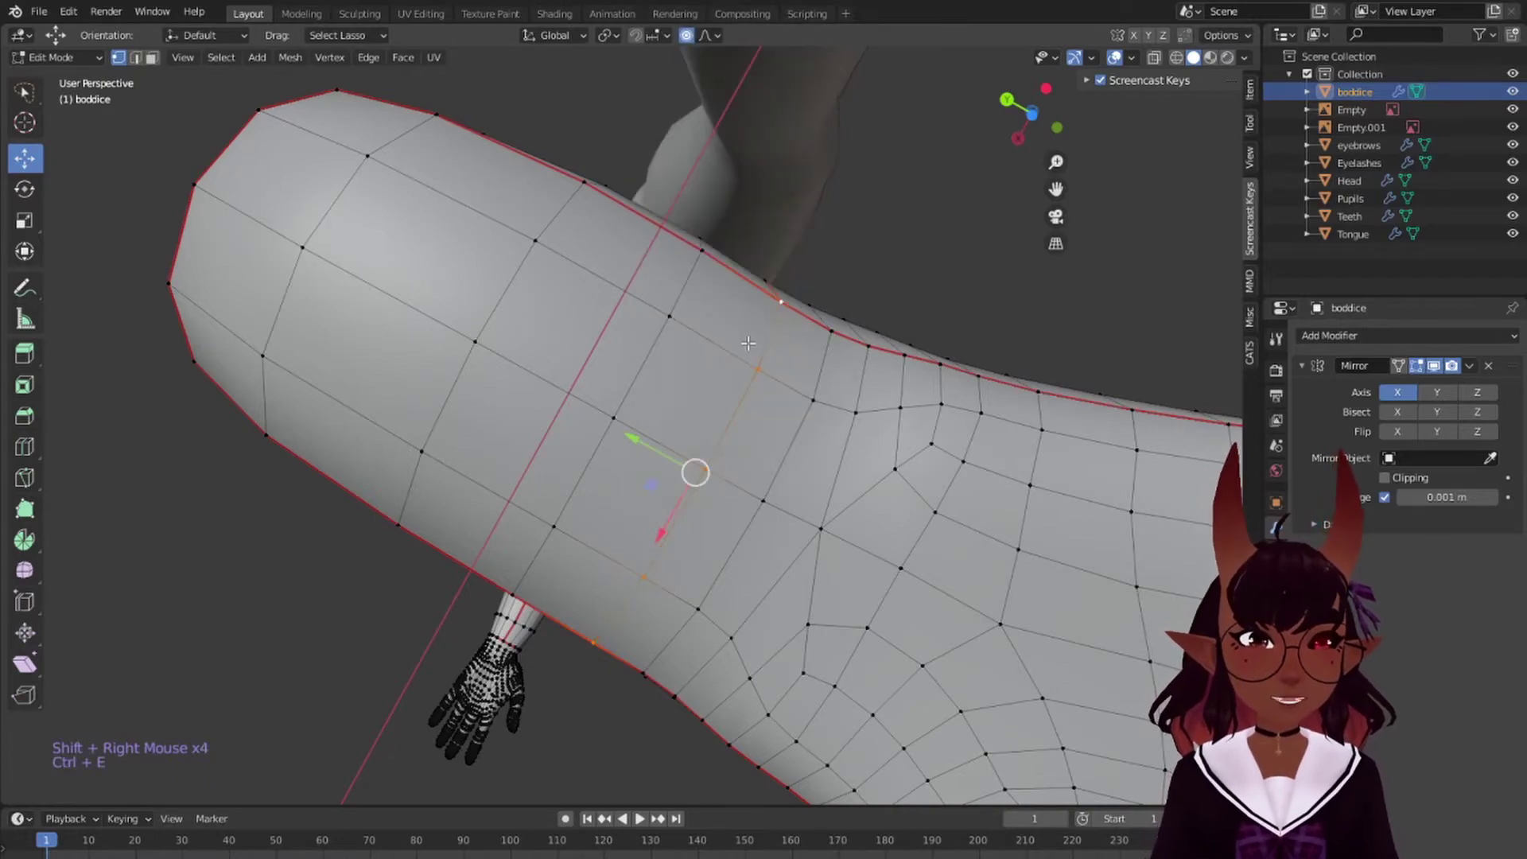
{"action": "scroll", "coordinate": [770, 323], "scroll_direction": "down", "scroll_amount": 8}
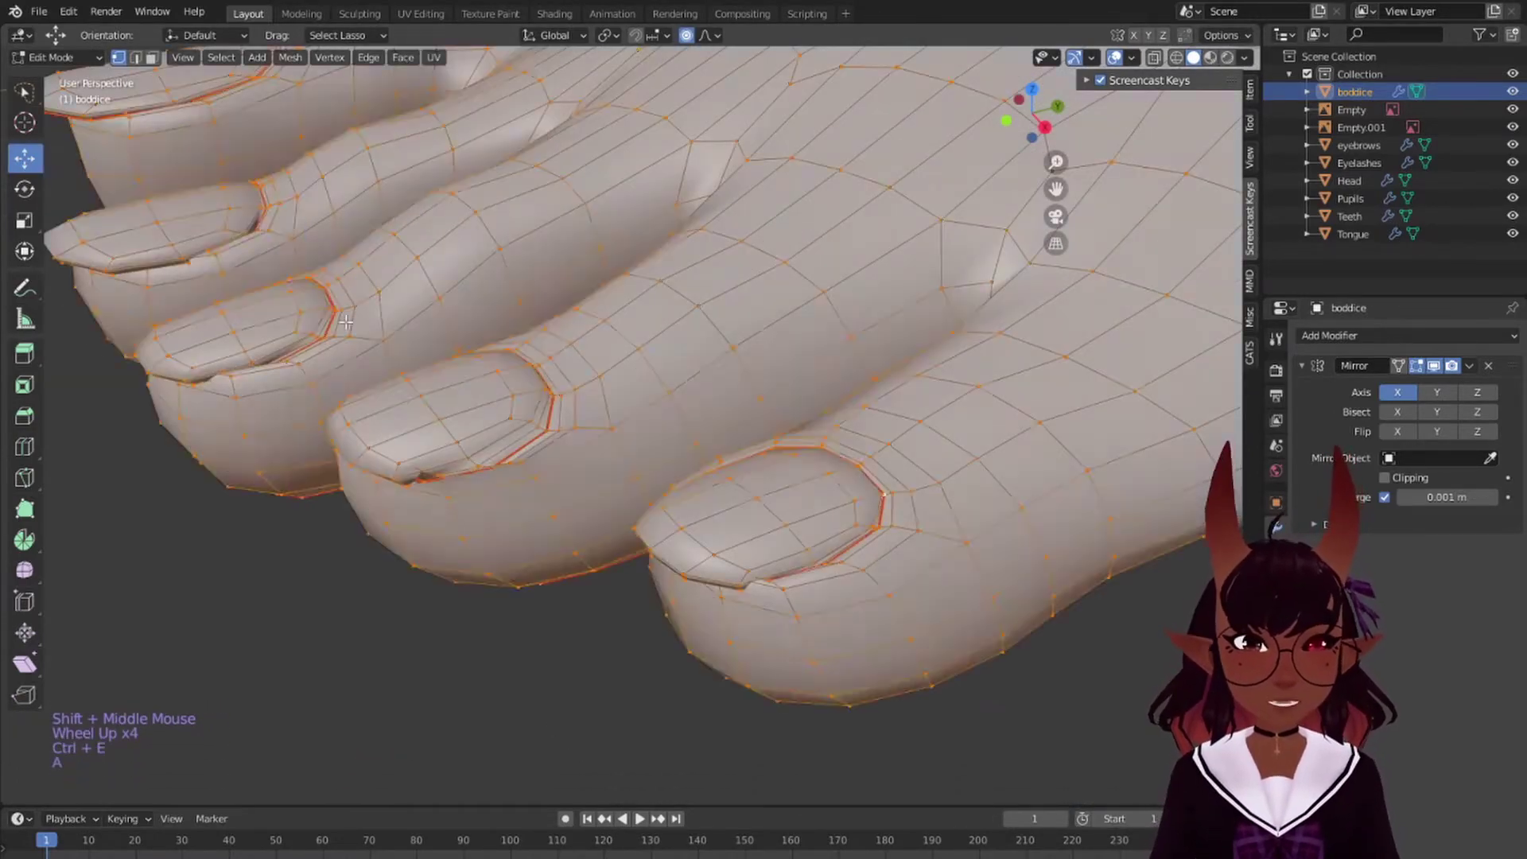
Step: Select the toenail edge loops and move them along Z to reshape the toenail
{"action": "key", "text": "a"}
{"action": "middle_click_drag", "start_coordinate": [346, 321], "coordinate": [628, 318]}
{"action": "scroll", "coordinate": [594, 395], "scroll_direction": "up", "scroll_amount": 4}
{"action": "scroll", "coordinate": [594, 396], "scroll_direction": "down", "scroll_amount": 1}
{"action": "right_click", "coordinate": [594, 396], "text": "alt"}
{"action": "right_click", "coordinate": [594, 395], "text": "alt+shift"}
{"action": "right_click", "coordinate": [604, 373], "text": "alt+shift"}
{"action": "right_click", "coordinate": [477, 382], "text": "alt+shift"}
{"action": "right_click", "coordinate": [429, 397], "text": "shift"}
{"action": "right_click", "coordinate": [501, 413], "text": "shift"}
{"action": "right_click", "coordinate": [465, 382], "text": "shift"}
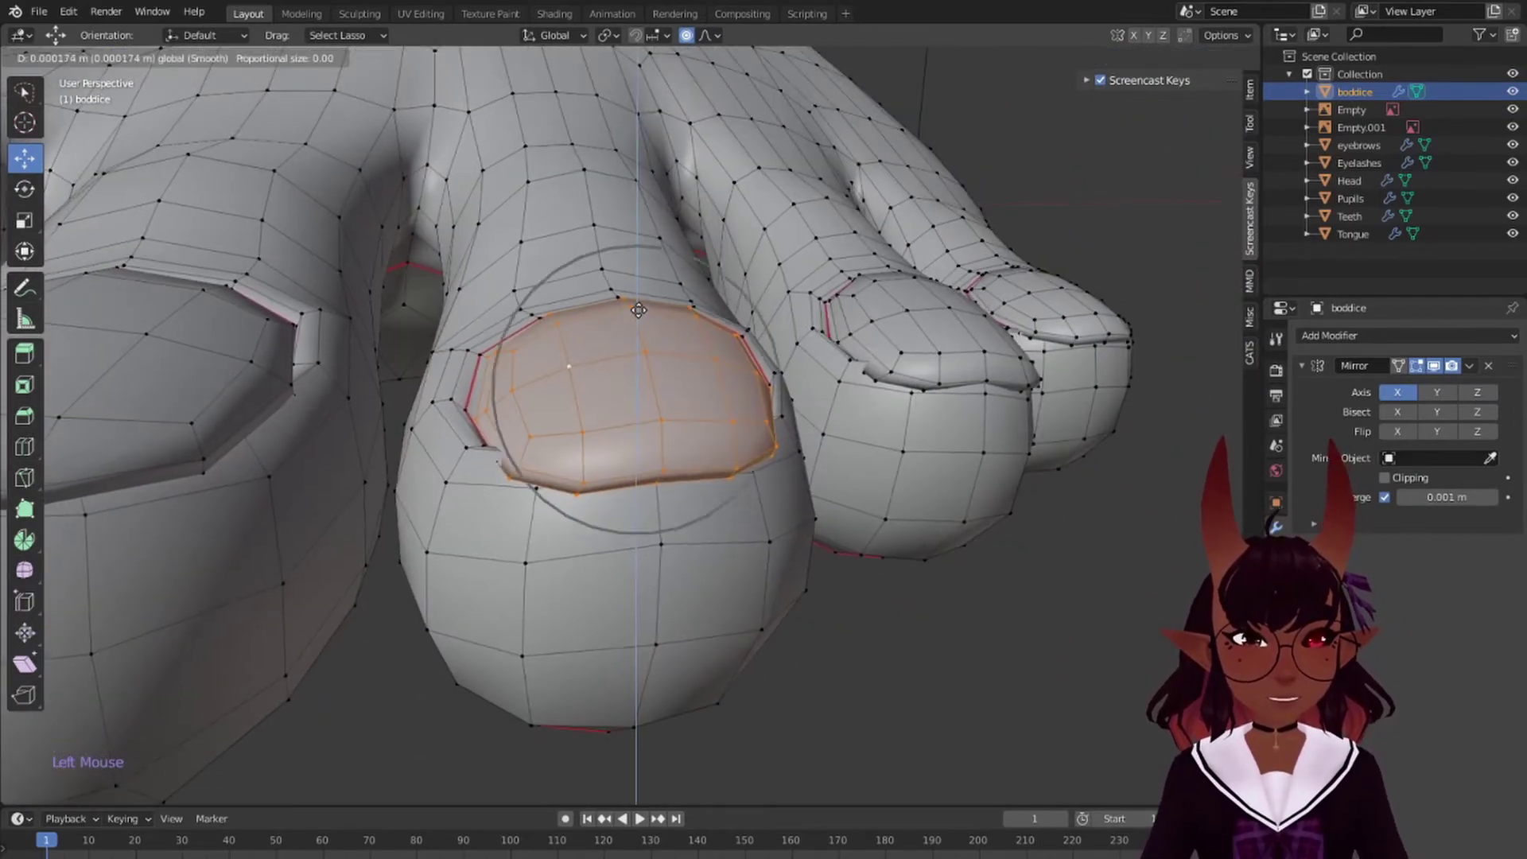
{"action": "key", "text": "g"}
{"action": "key", "text": "z"}
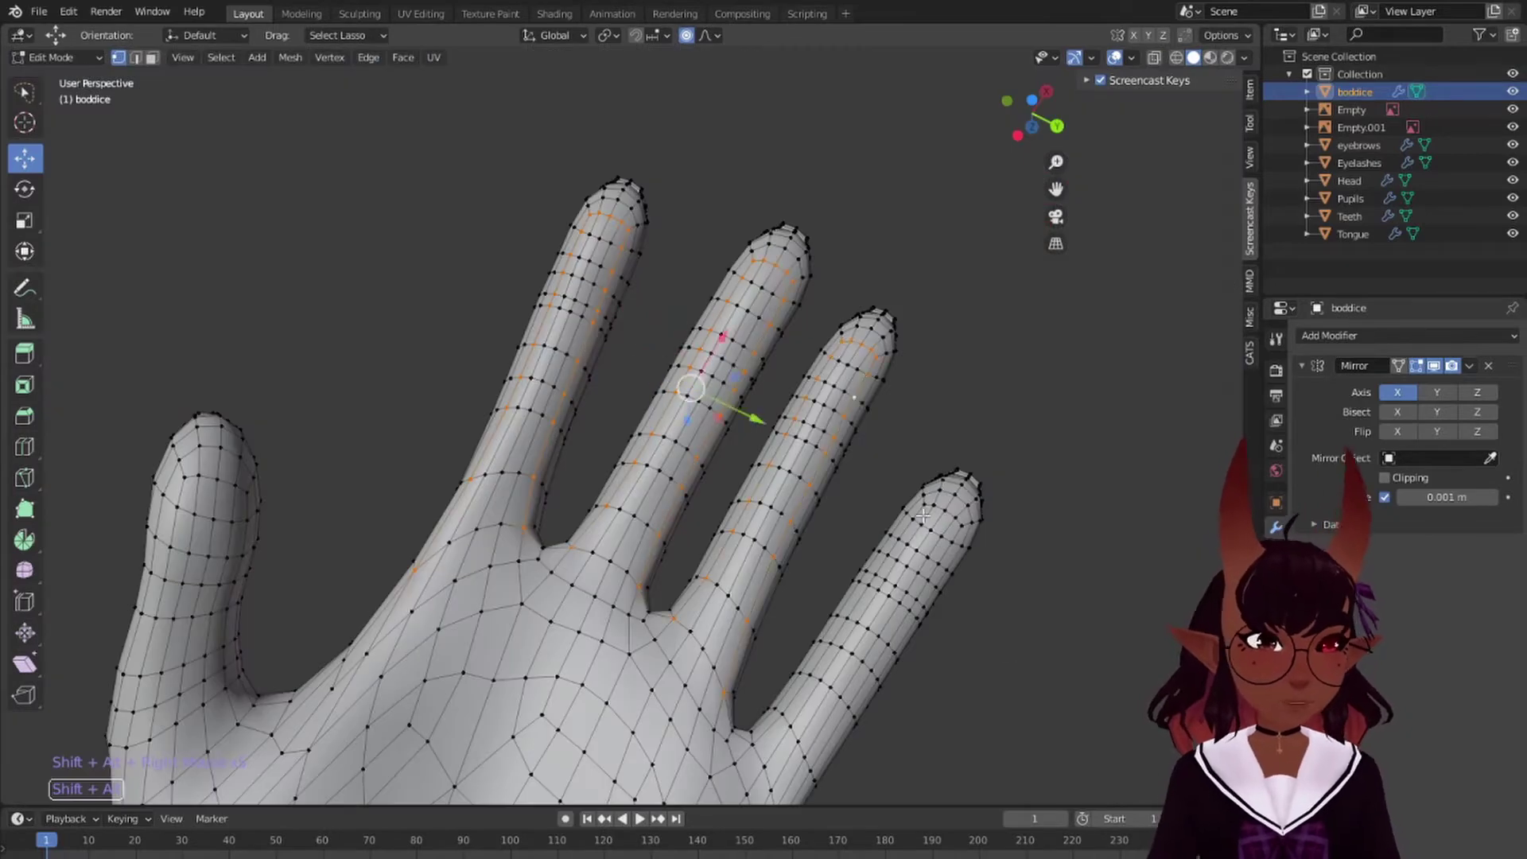
Step: Merge two palm vertices at the last one, then inspect the hand from below
{"action": "middle_click_drag", "start_coordinate": [700, 684], "coordinate": [622, 602], "text": "shift"}
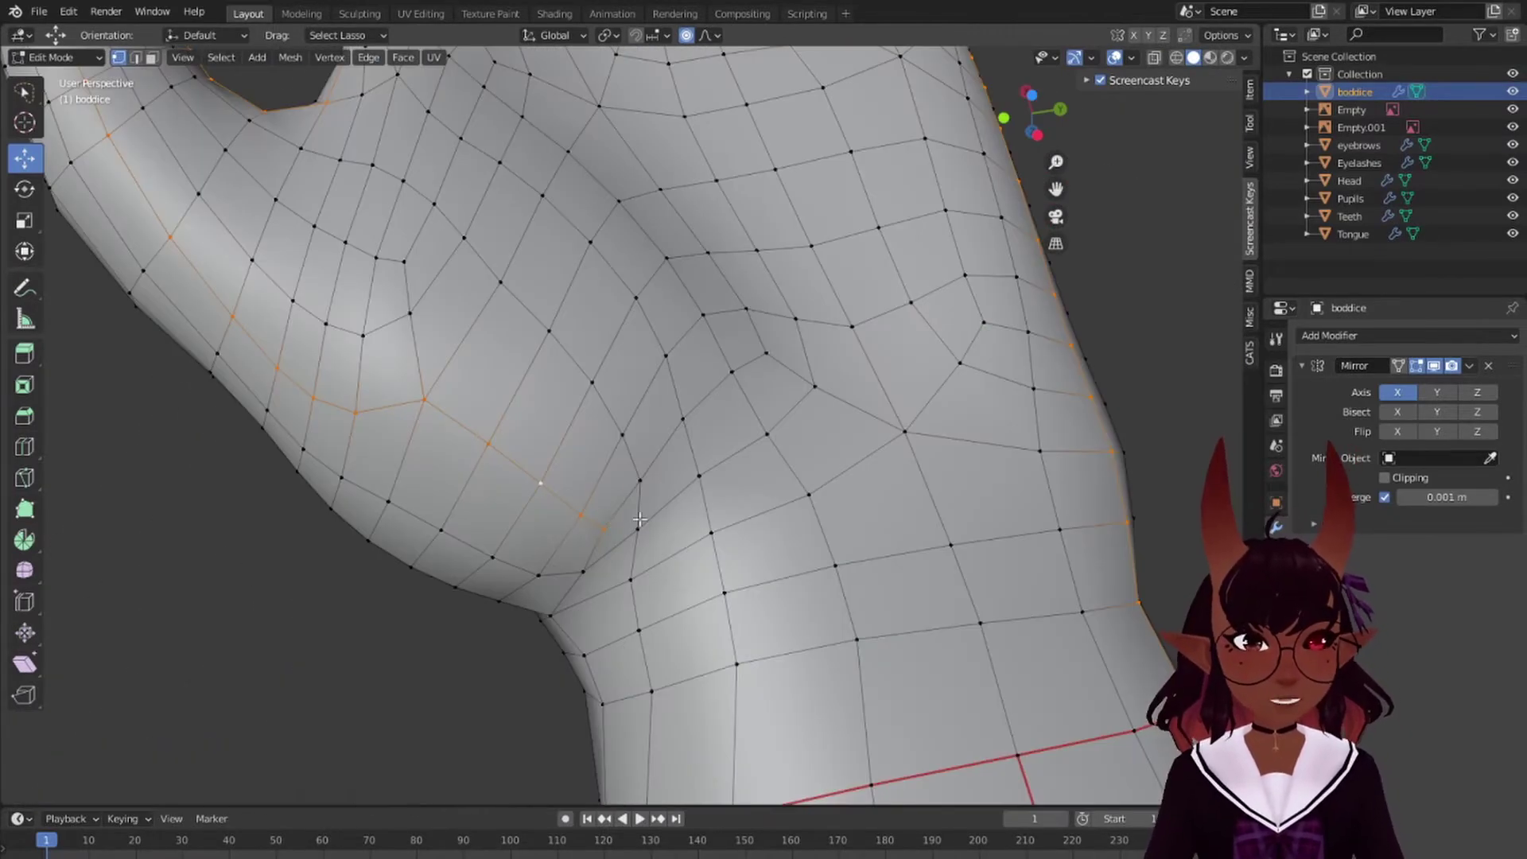
{"action": "scroll", "coordinate": [640, 519], "scroll_direction": "down", "scroll_amount": 3}
{"action": "key", "text": "a"}
{"action": "key", "text": "a"}
{"action": "key", "text": "a"}
{"action": "scroll", "coordinate": [636, 501], "scroll_direction": "up", "scroll_amount": 3}
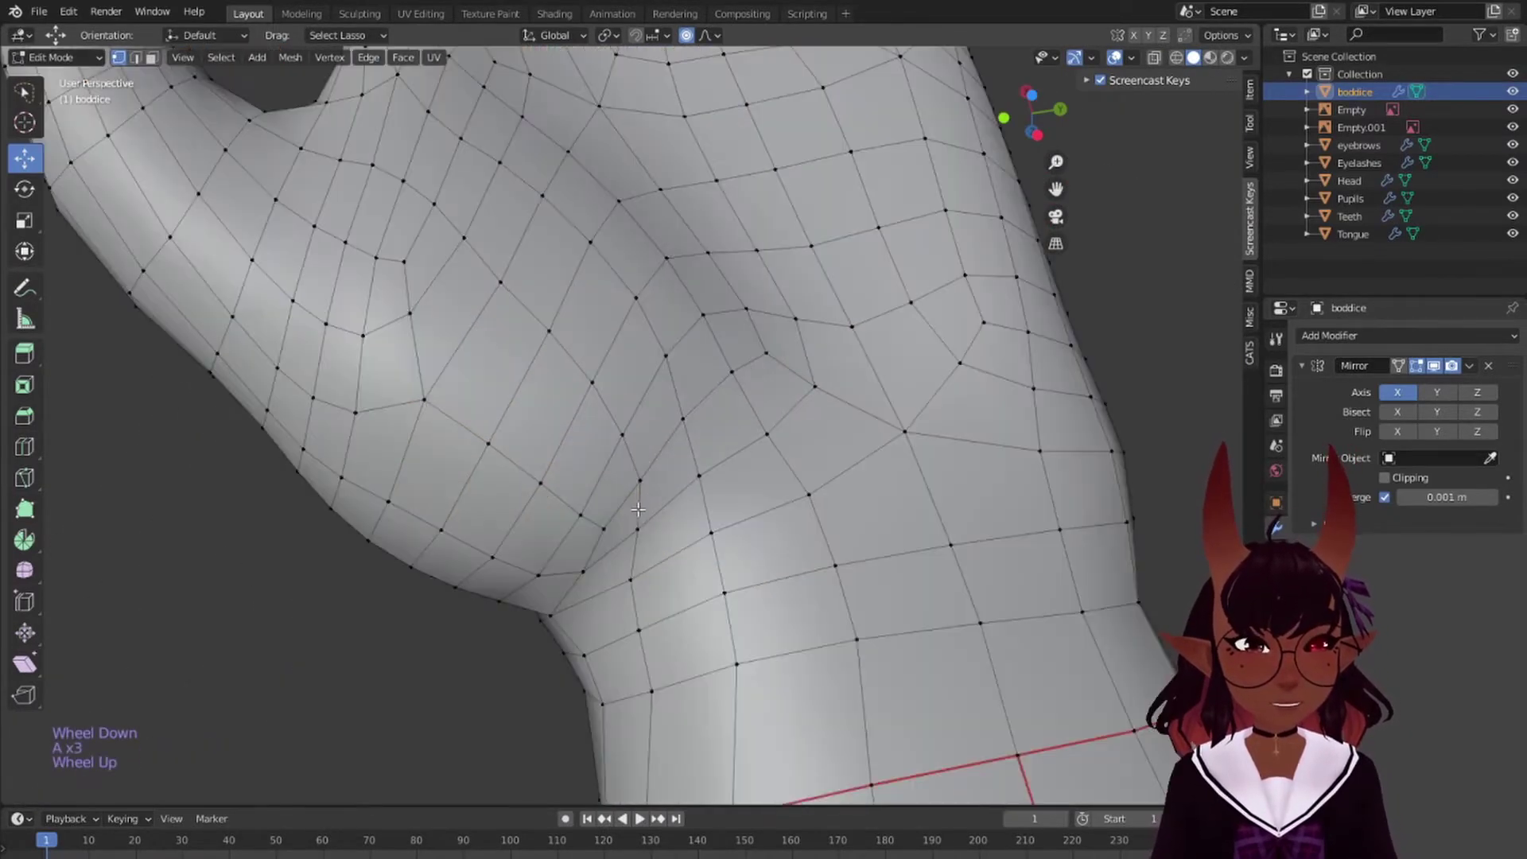
{"action": "right_click", "coordinate": [607, 528]}
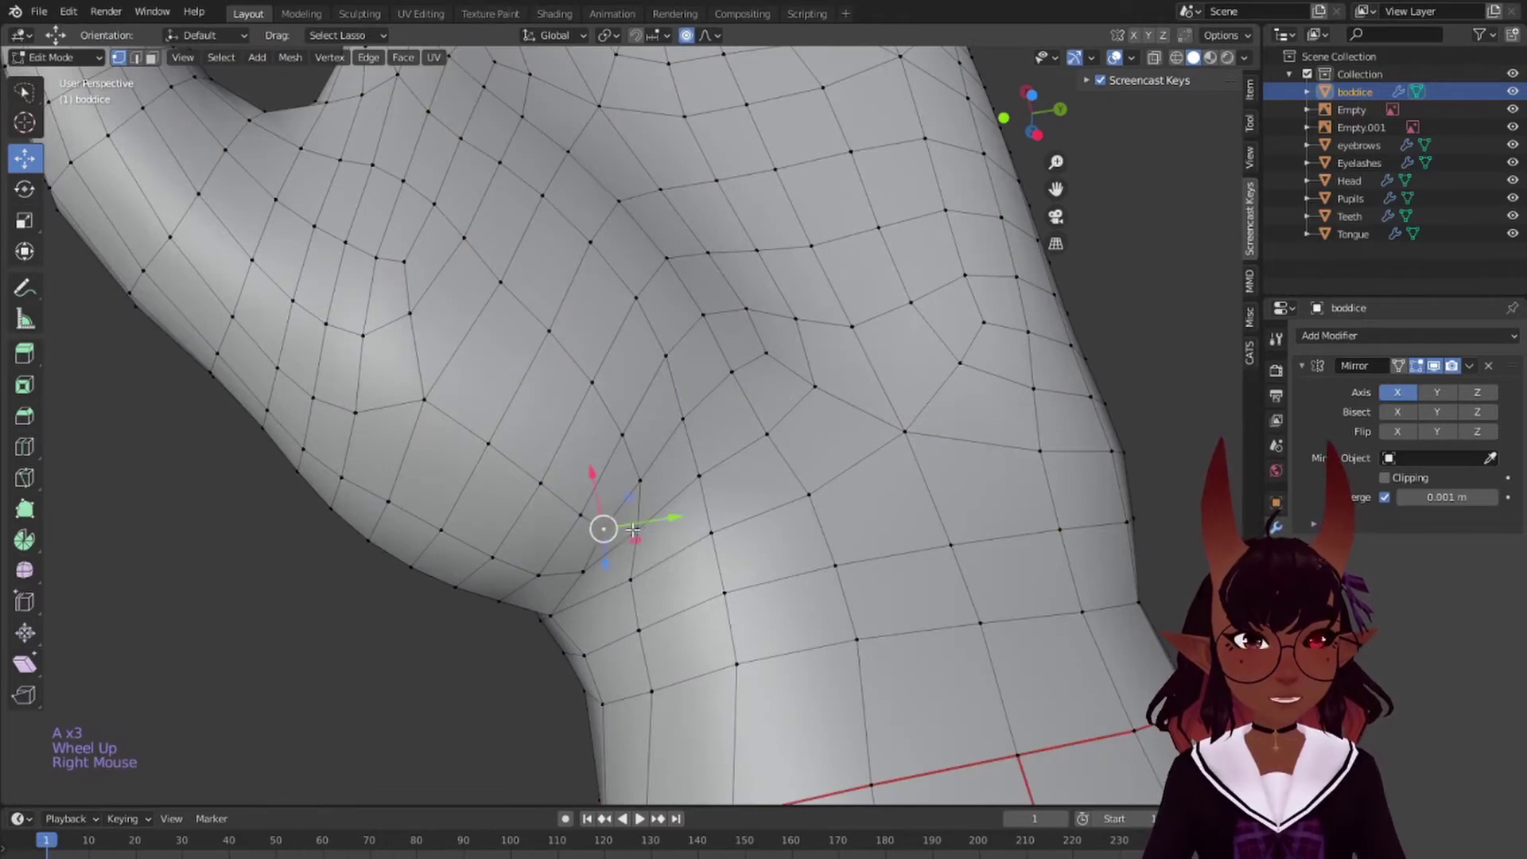
{"action": "right_click", "coordinate": [638, 529], "text": "shift"}
{"action": "key", "text": "m"}
{"action": "left_click", "coordinate": [552, 554]}
{"action": "key", "text": "a"}
{"action": "key", "text": "a"}
{"action": "key", "text": "a"}
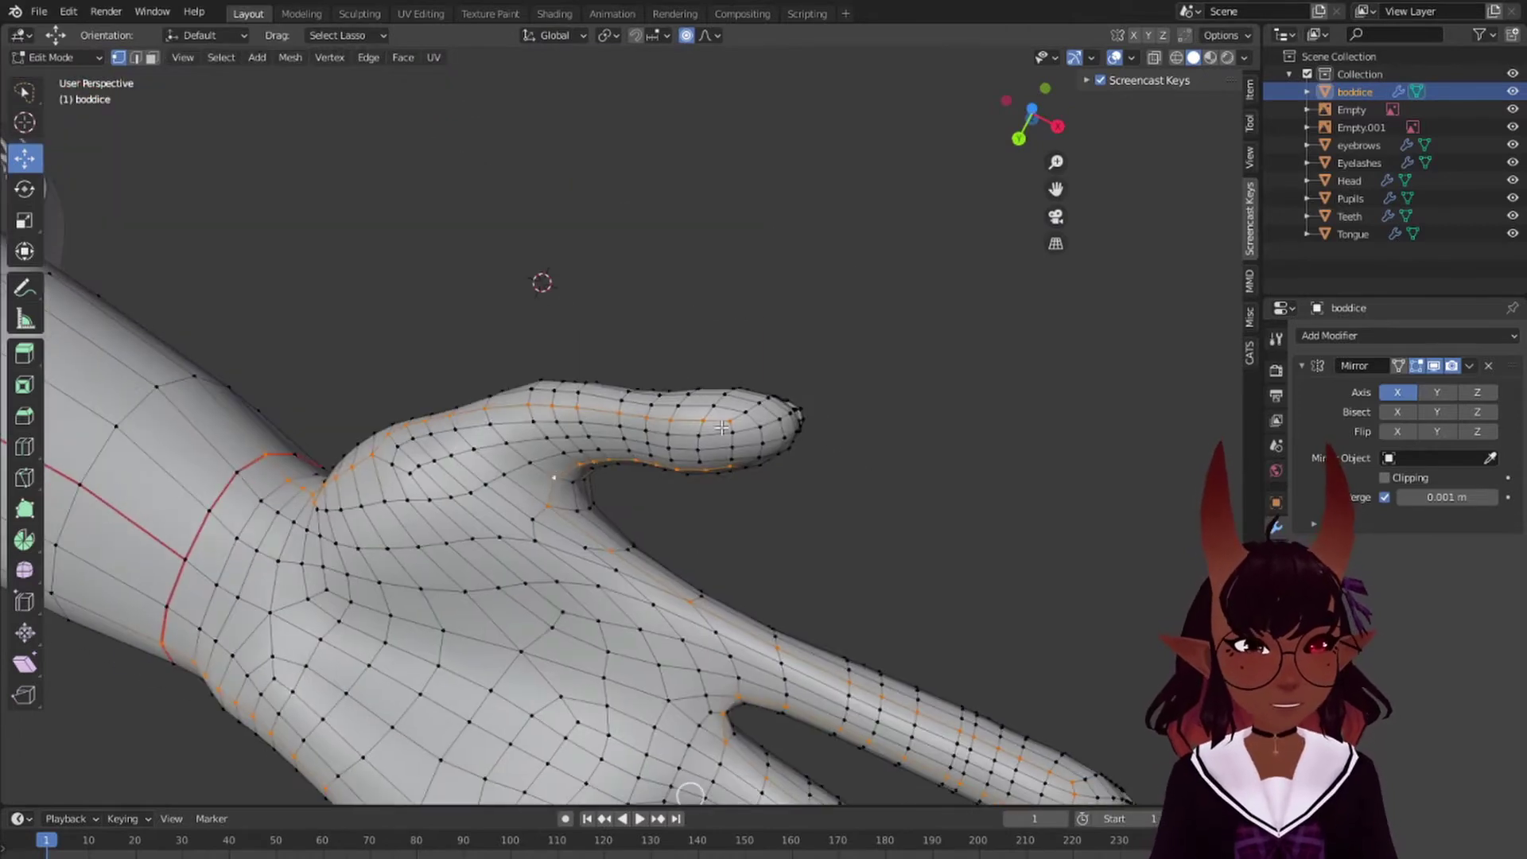
{"action": "scroll", "coordinate": [404, 324], "scroll_direction": "down", "scroll_amount": 5}
{"action": "middle_click_drag", "start_coordinate": [445, 342], "coordinate": [578, 363]}
{"action": "scroll", "coordinate": [416, 309], "scroll_direction": "up", "scroll_amount": 4}
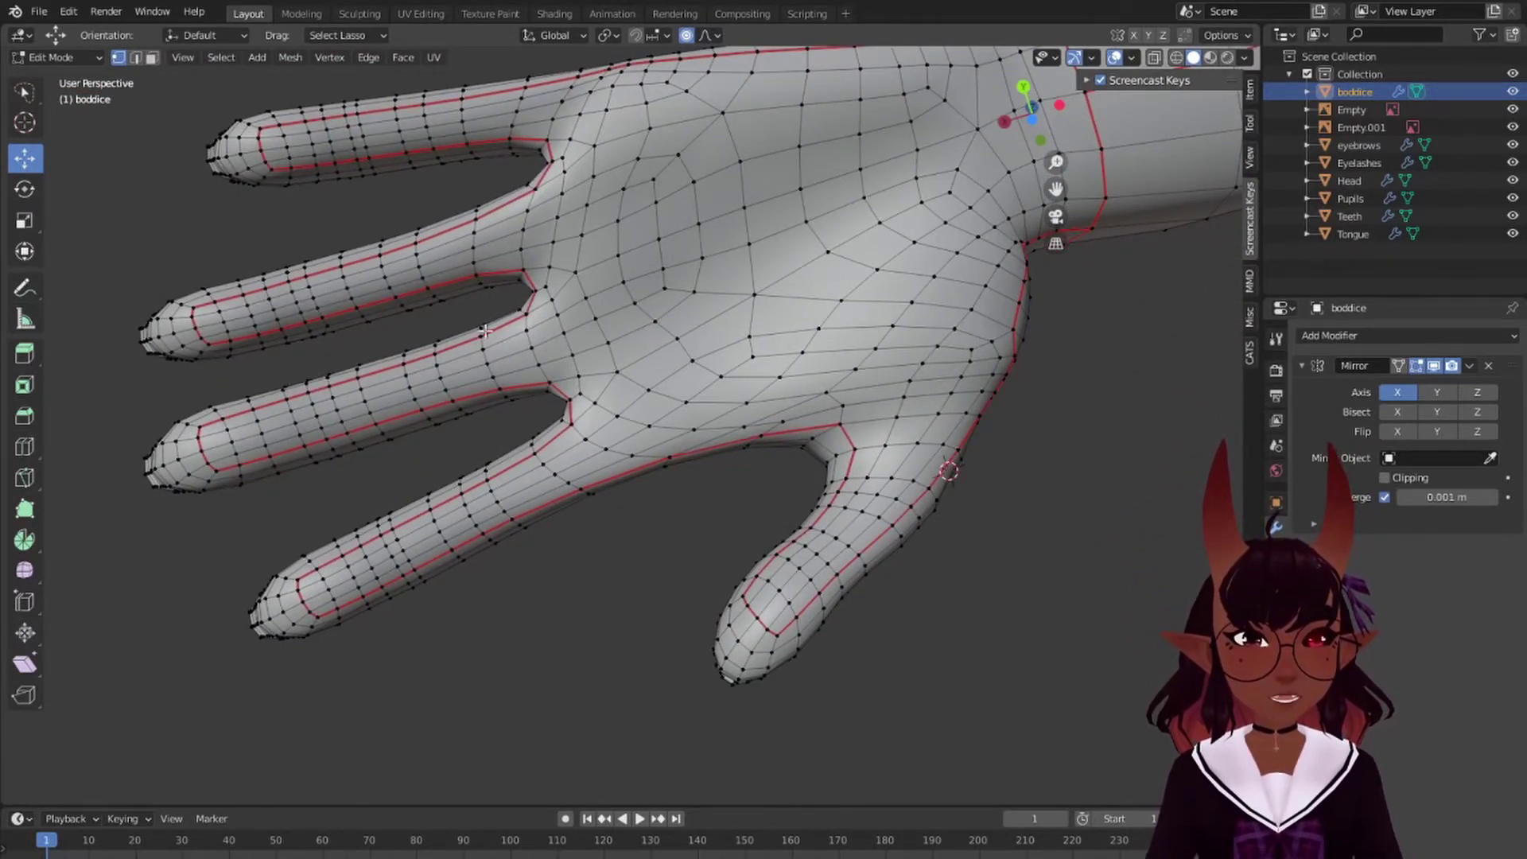
{"action": "scroll", "coordinate": [851, 454], "scroll_direction": "down", "scroll_amount": 5}
Step: Create and save a new 5080-px-wide image in UV Editing, then select the Head object
{"action": "middle_click_drag", "start_coordinate": [851, 453], "coordinate": [671, 314]}
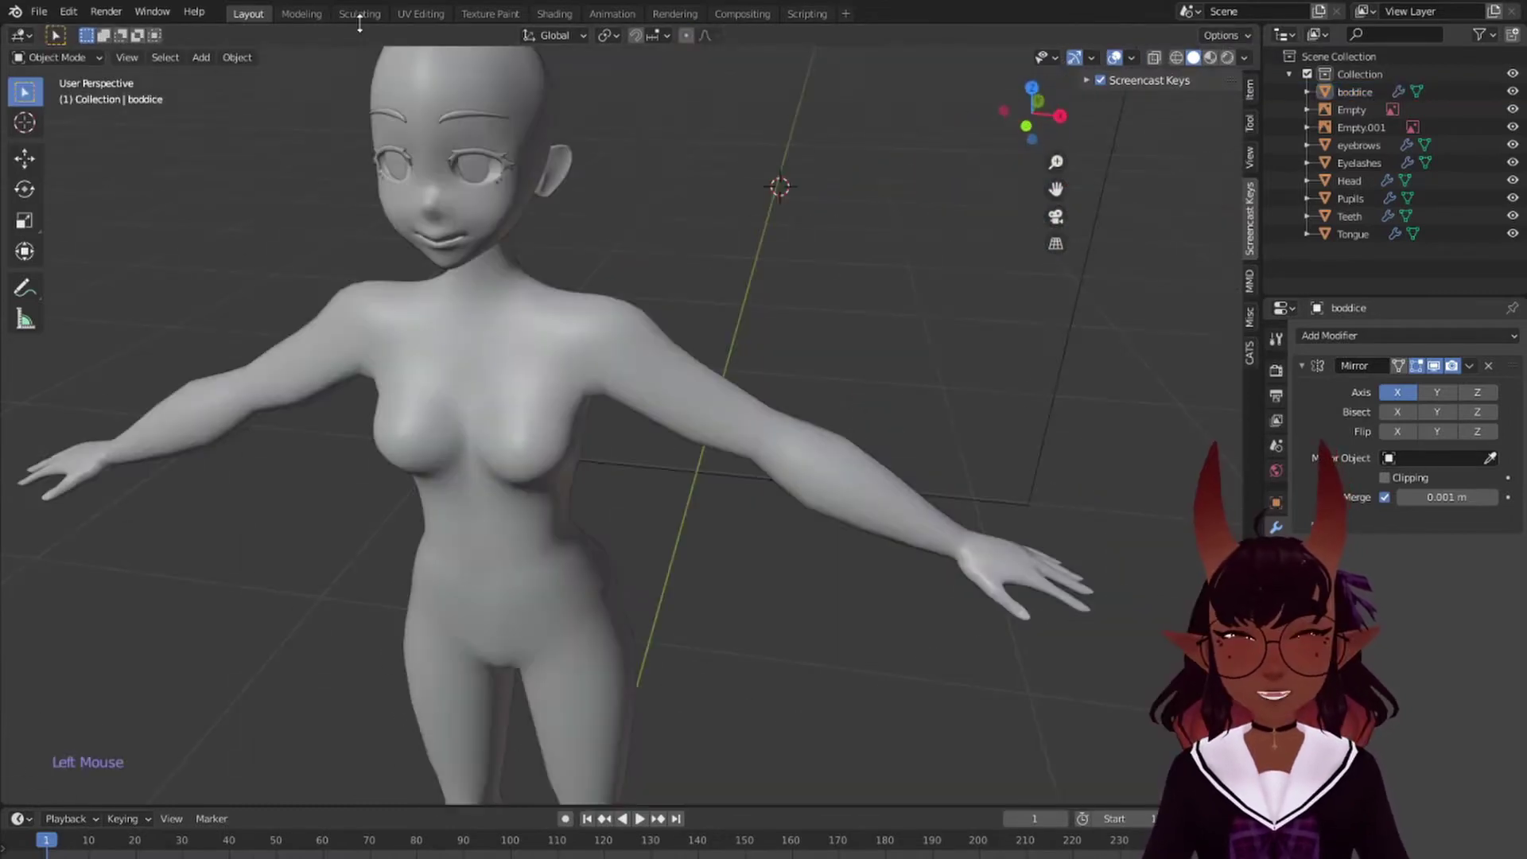
{"action": "left_click", "coordinate": [422, 14]}
{"action": "left_click", "coordinate": [231, 58]}
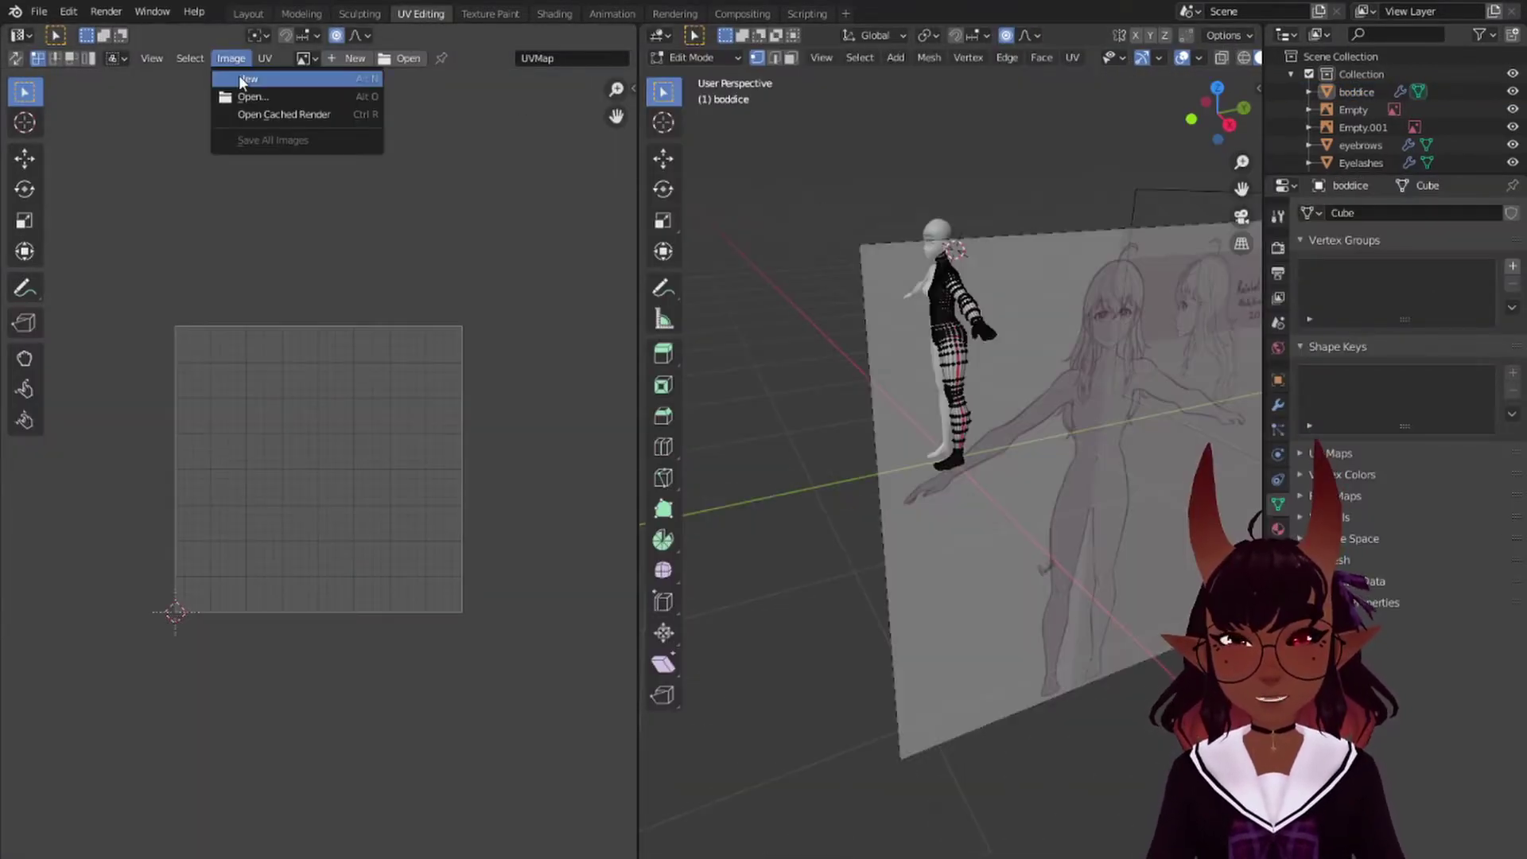
{"action": "left_click", "coordinate": [238, 79]}
{"action": "left_click", "coordinate": [282, 127]}
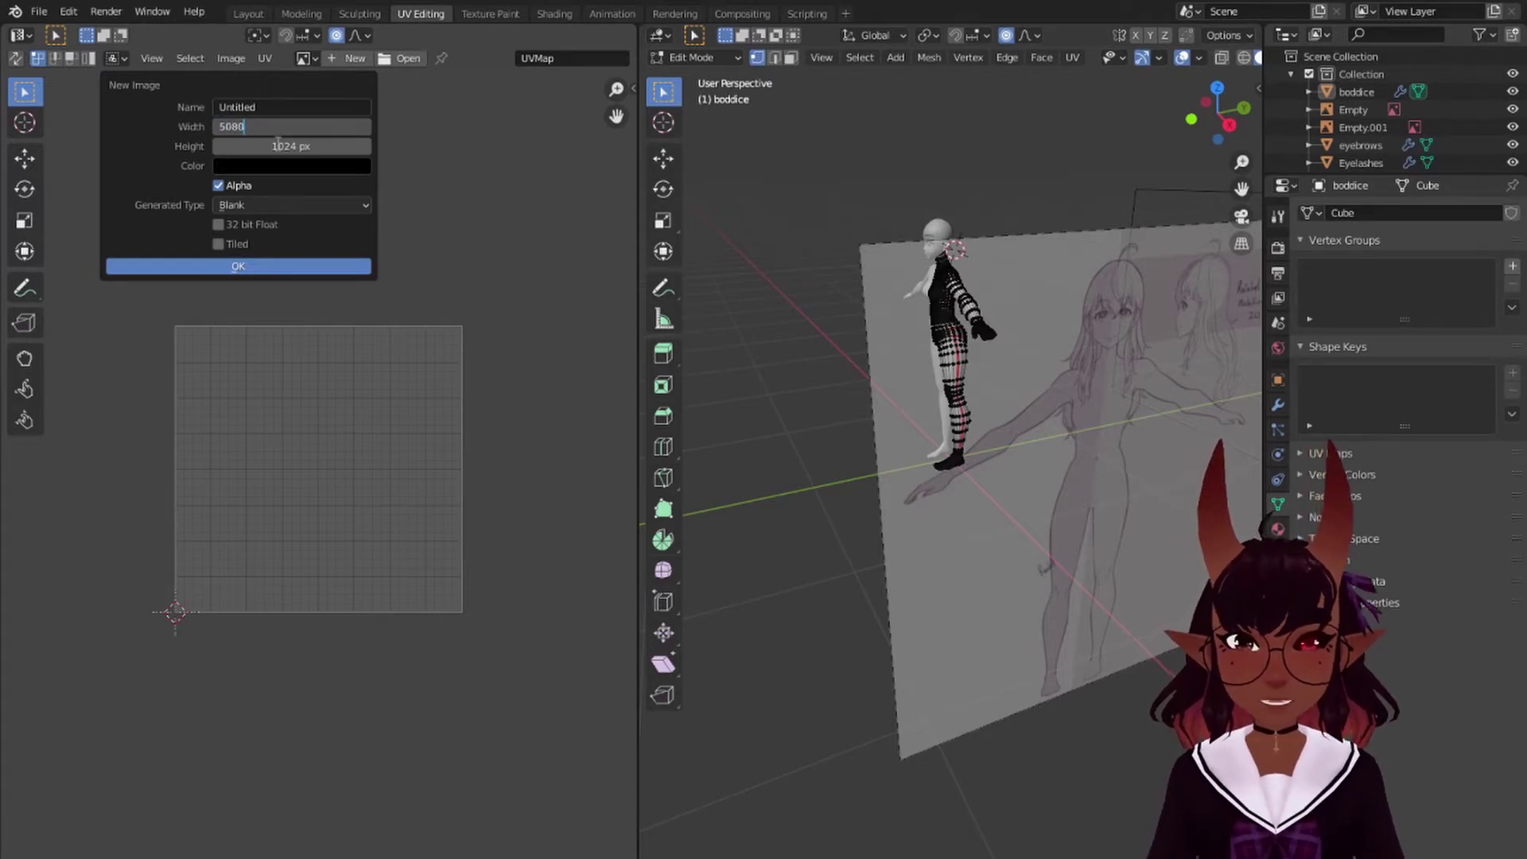
{"action": "key", "text": "Return"}
{"action": "left_click", "coordinate": [282, 146]}
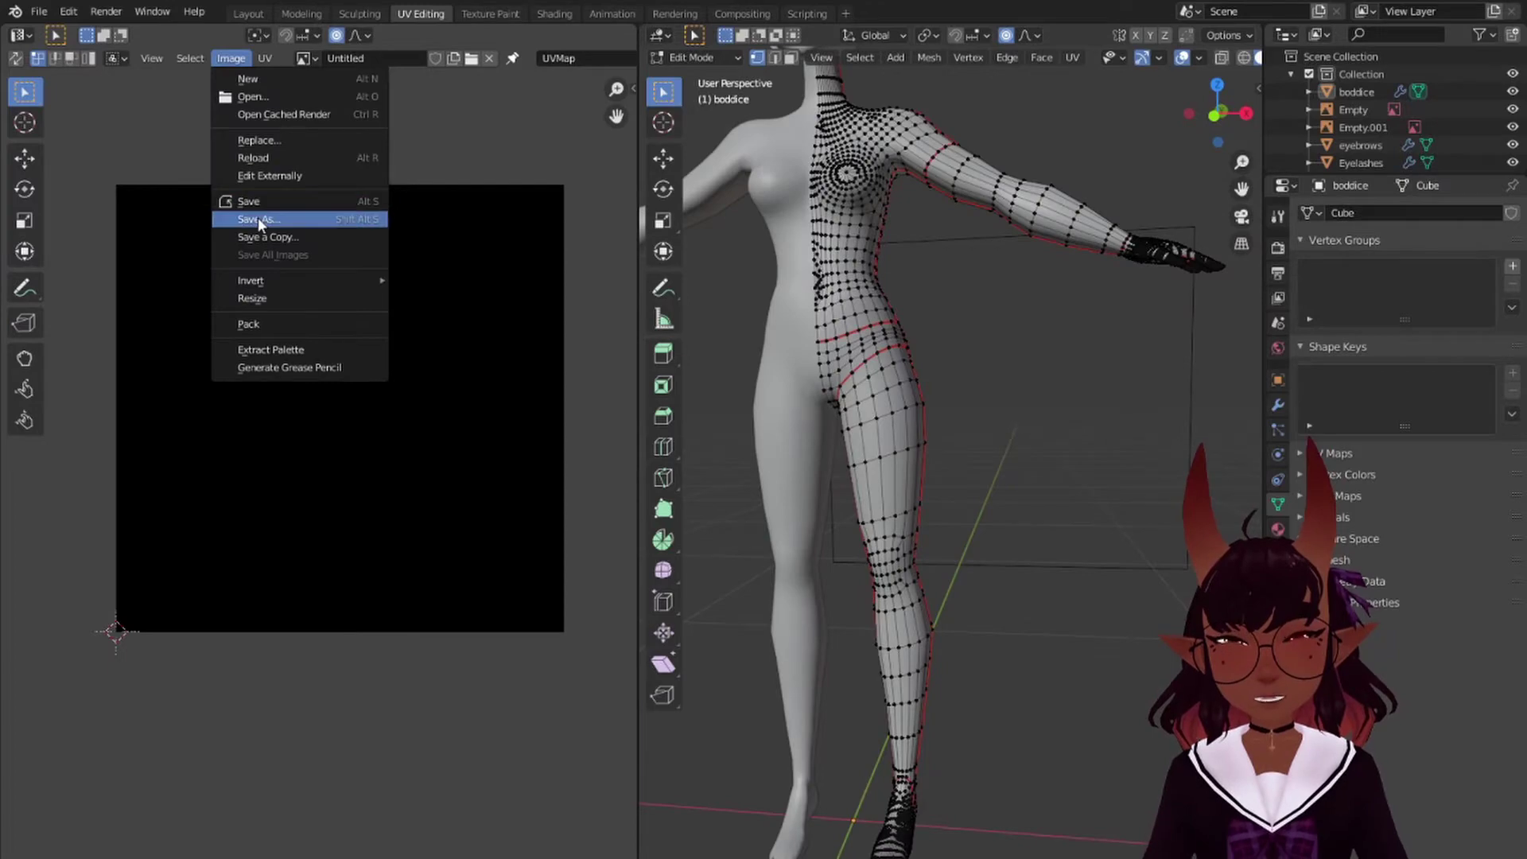
{"action": "left_click", "coordinate": [258, 217]}
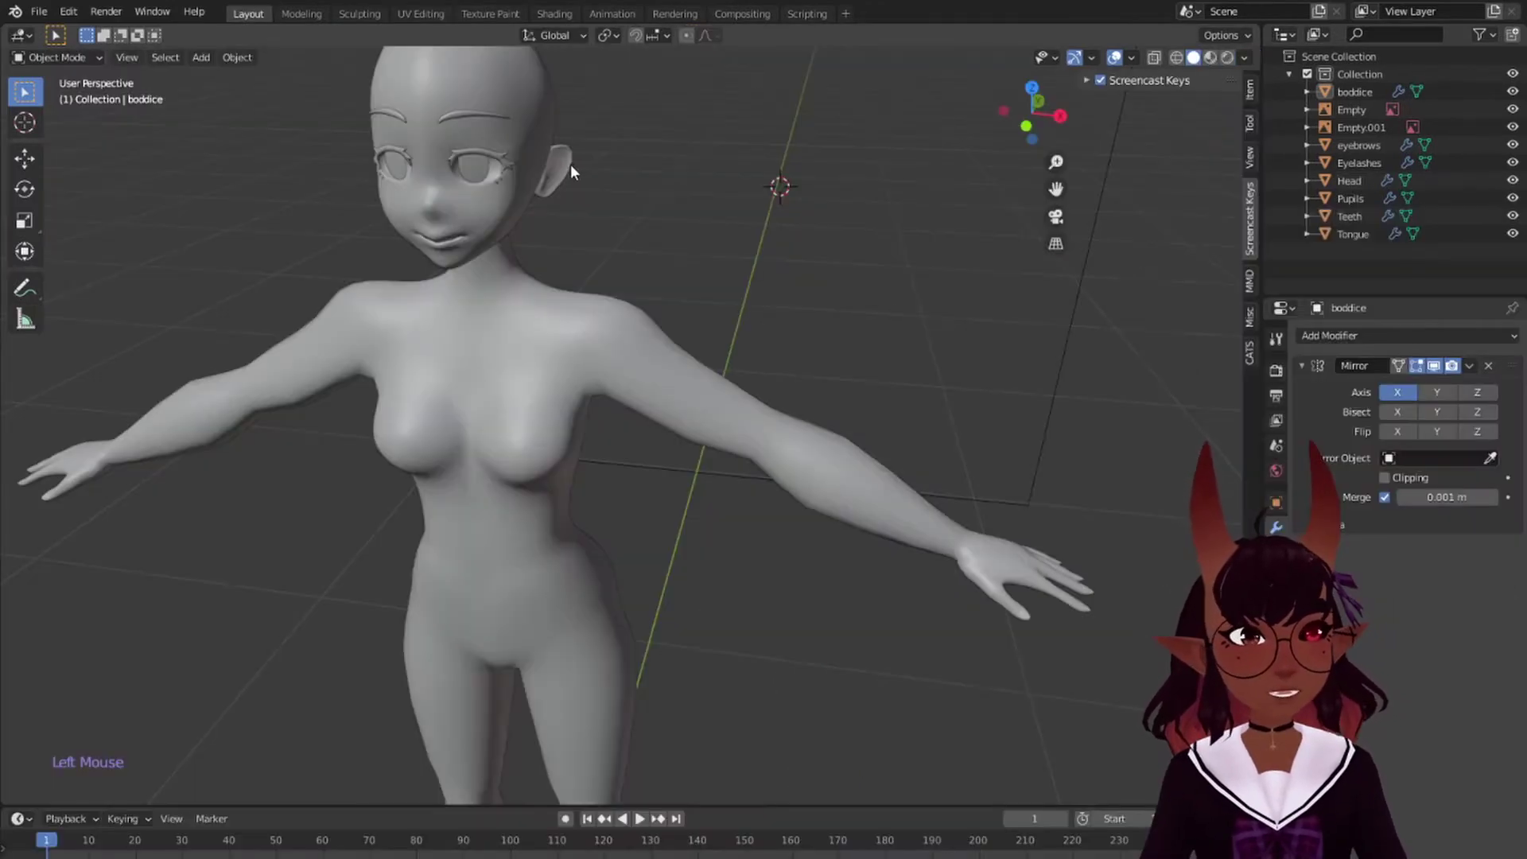
{"action": "left_click", "coordinate": [506, 140]}
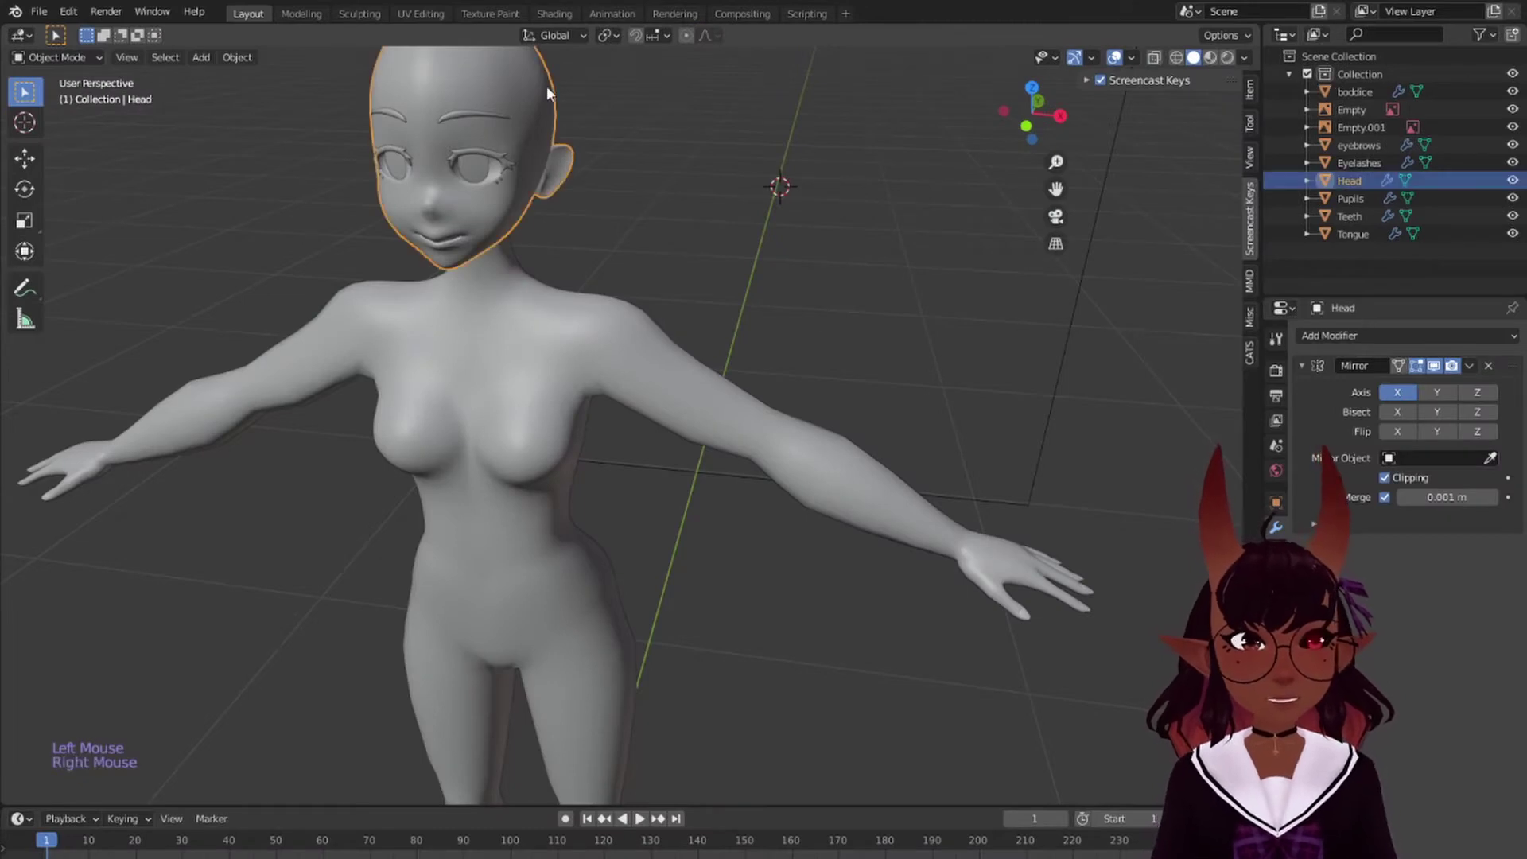
Step: Select the entire head mesh in UV Editing and unwrap its UVs
{"action": "left_click", "coordinate": [419, 13]}
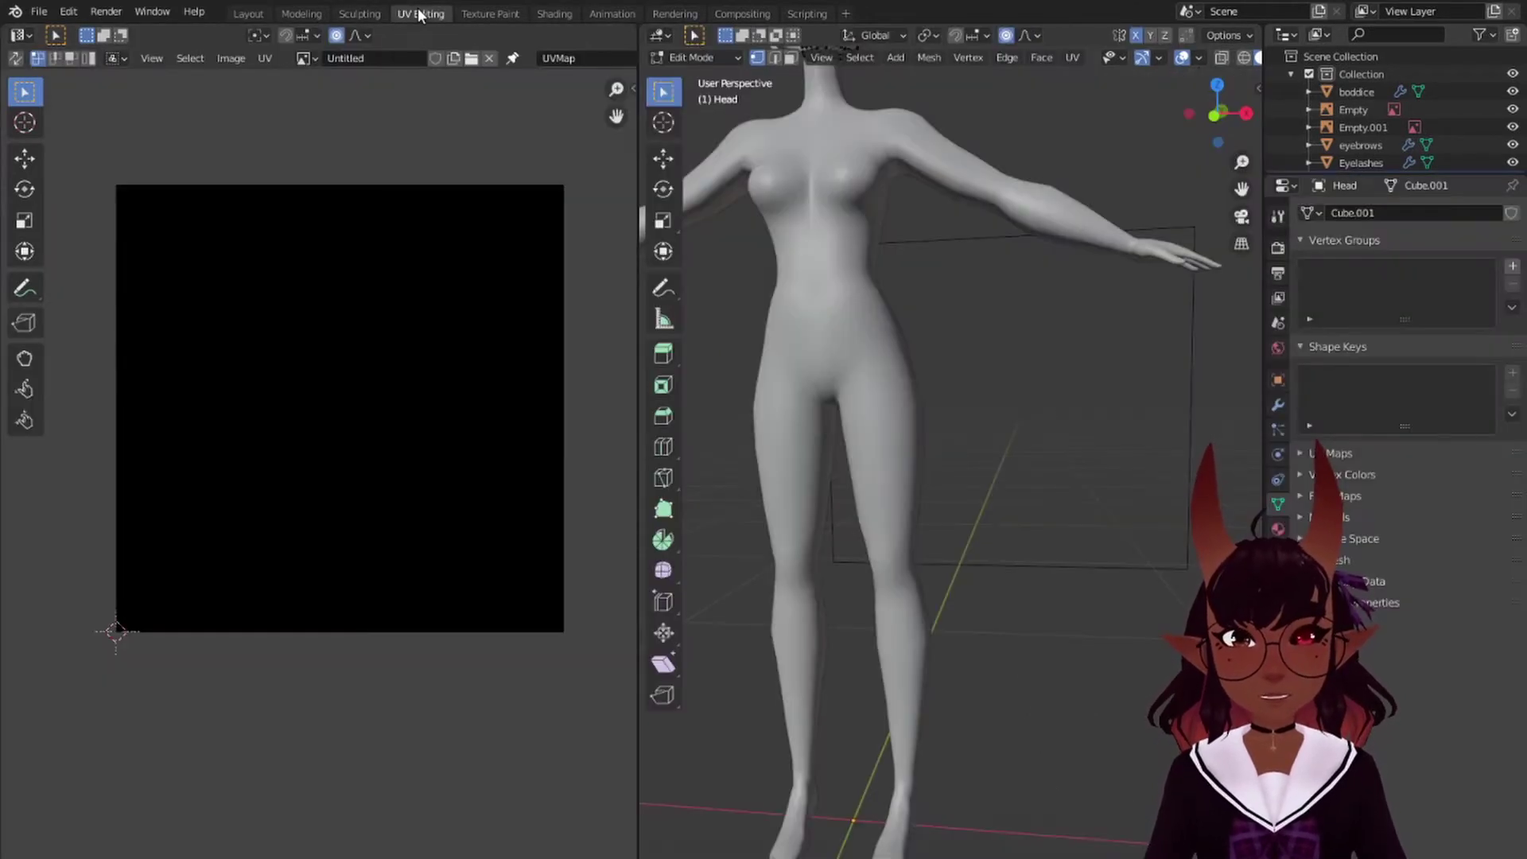
{"action": "scroll", "coordinate": [916, 154], "scroll_direction": "down", "scroll_amount": 3}
{"action": "scroll", "coordinate": [916, 153], "scroll_direction": "up", "scroll_amount": 5}
{"action": "key", "text": "n"}
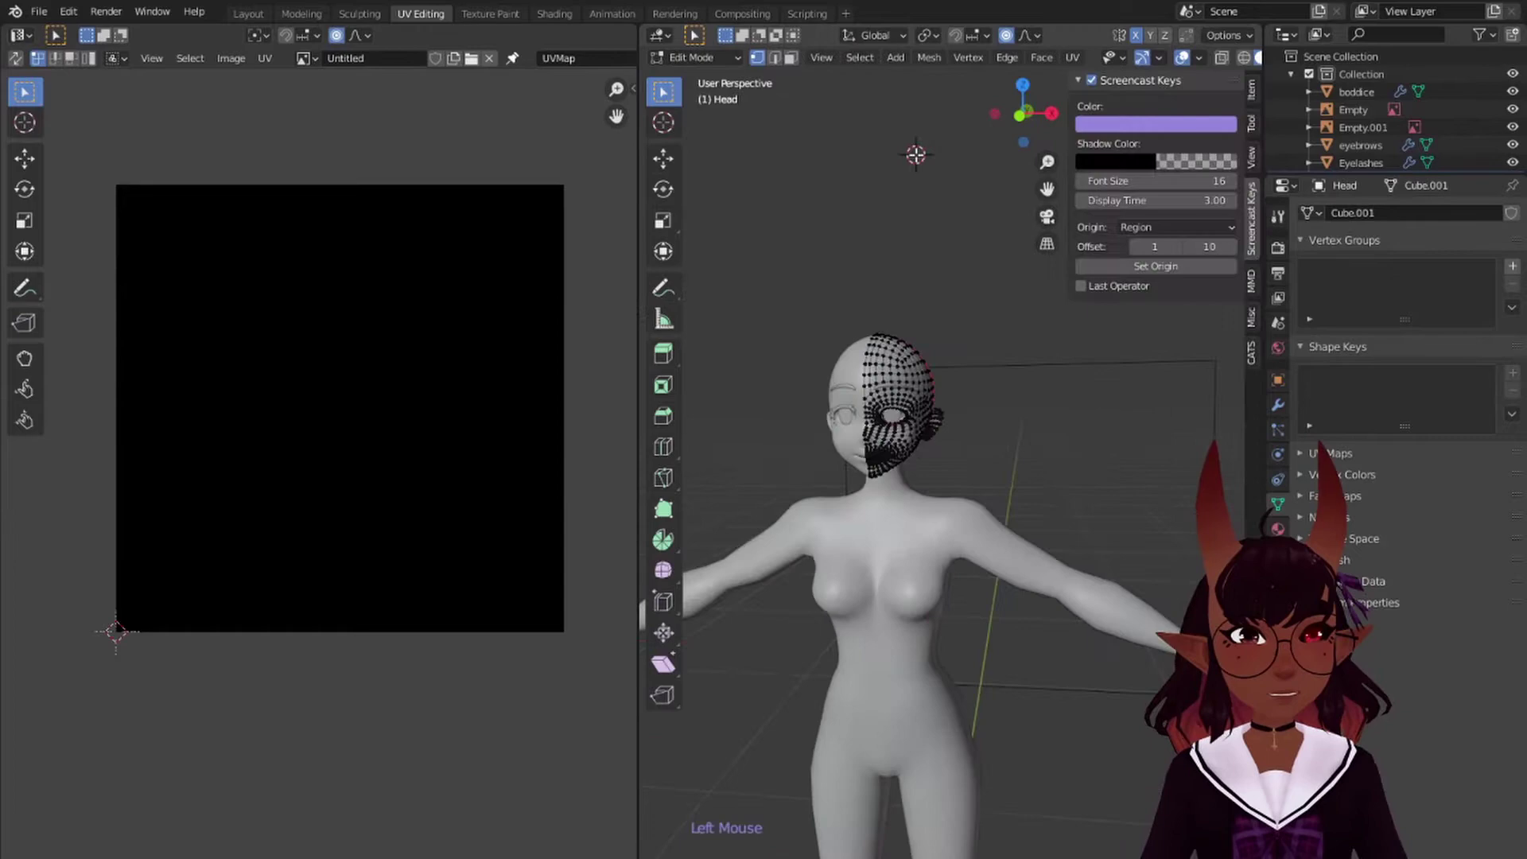
{"action": "left_click", "coordinate": [799, 242]}
{"action": "scroll", "coordinate": [907, 525], "scroll_direction": "up", "scroll_amount": 5}
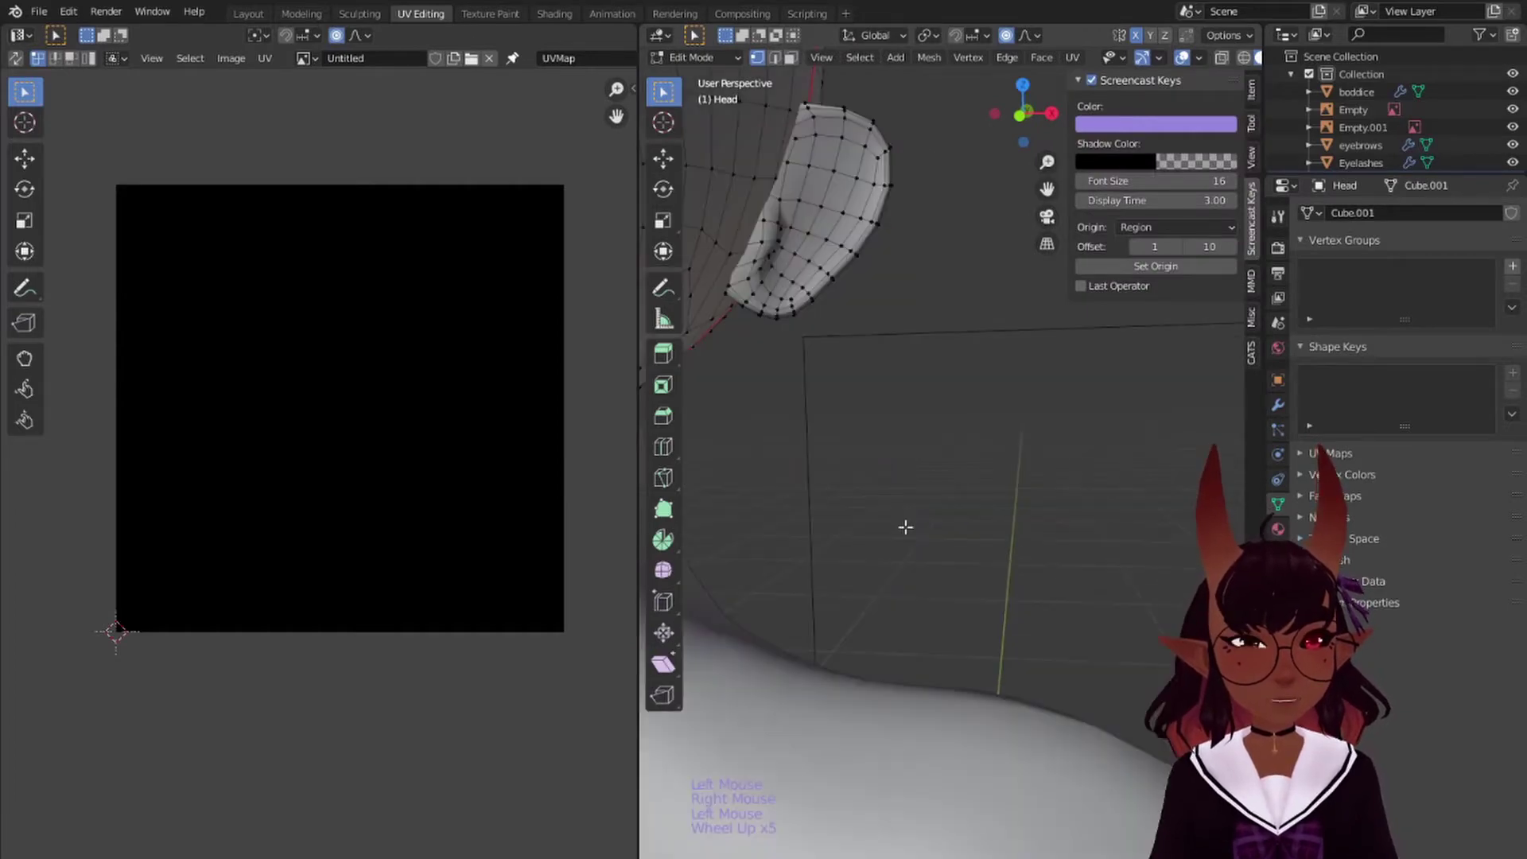
{"action": "scroll", "coordinate": [865, 477], "scroll_direction": "down", "scroll_amount": 2}
{"action": "key", "text": "a"}
{"action": "middle_click_drag", "start_coordinate": [868, 481], "coordinate": [893, 442]}
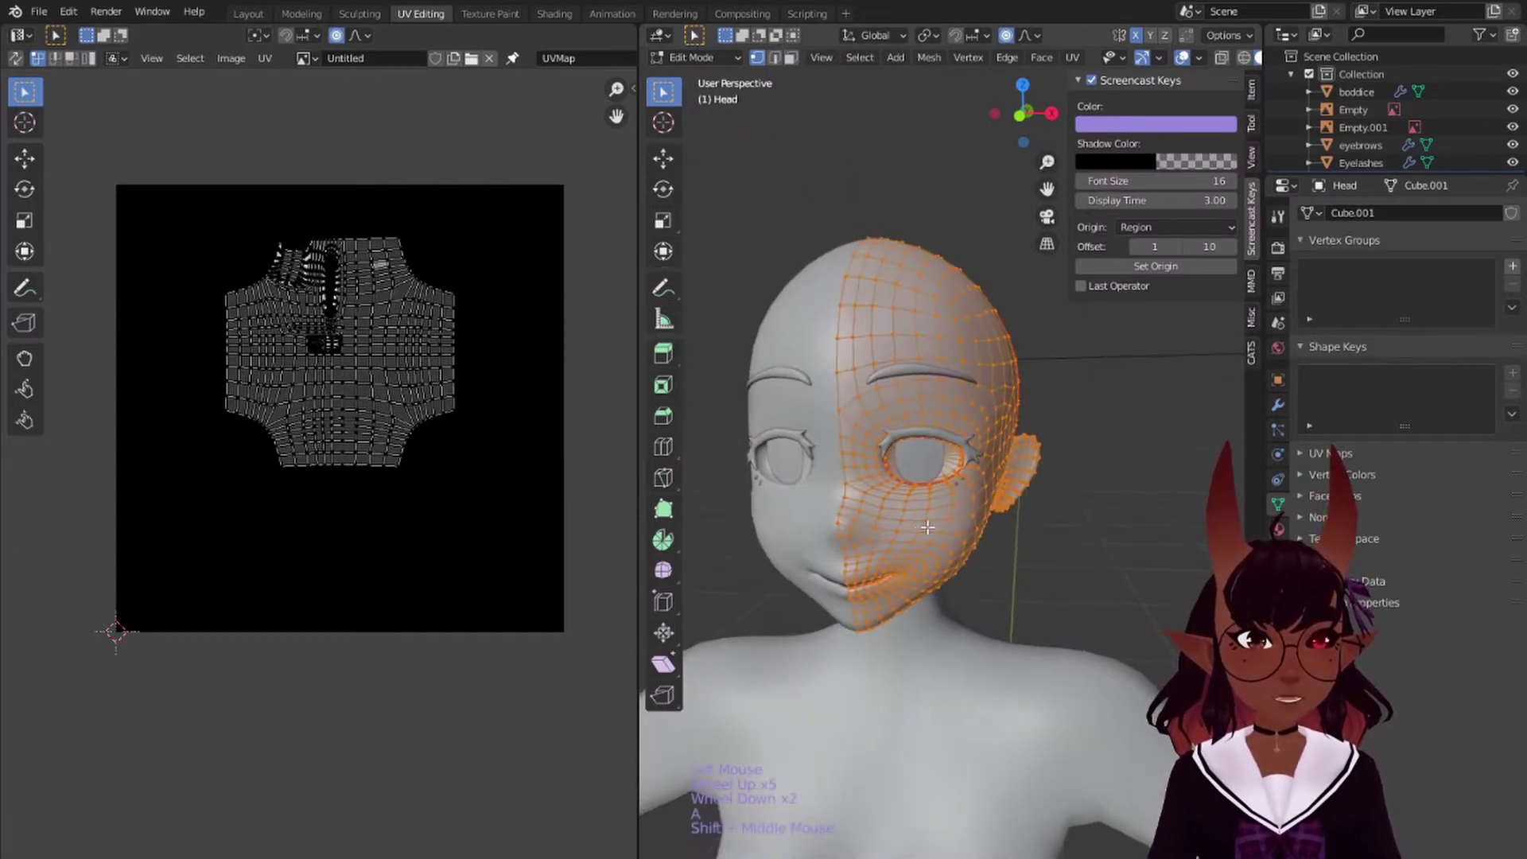
{"action": "scroll", "coordinate": [893, 442], "scroll_direction": "down", "scroll_amount": 7}
{"action": "key", "text": "u"}
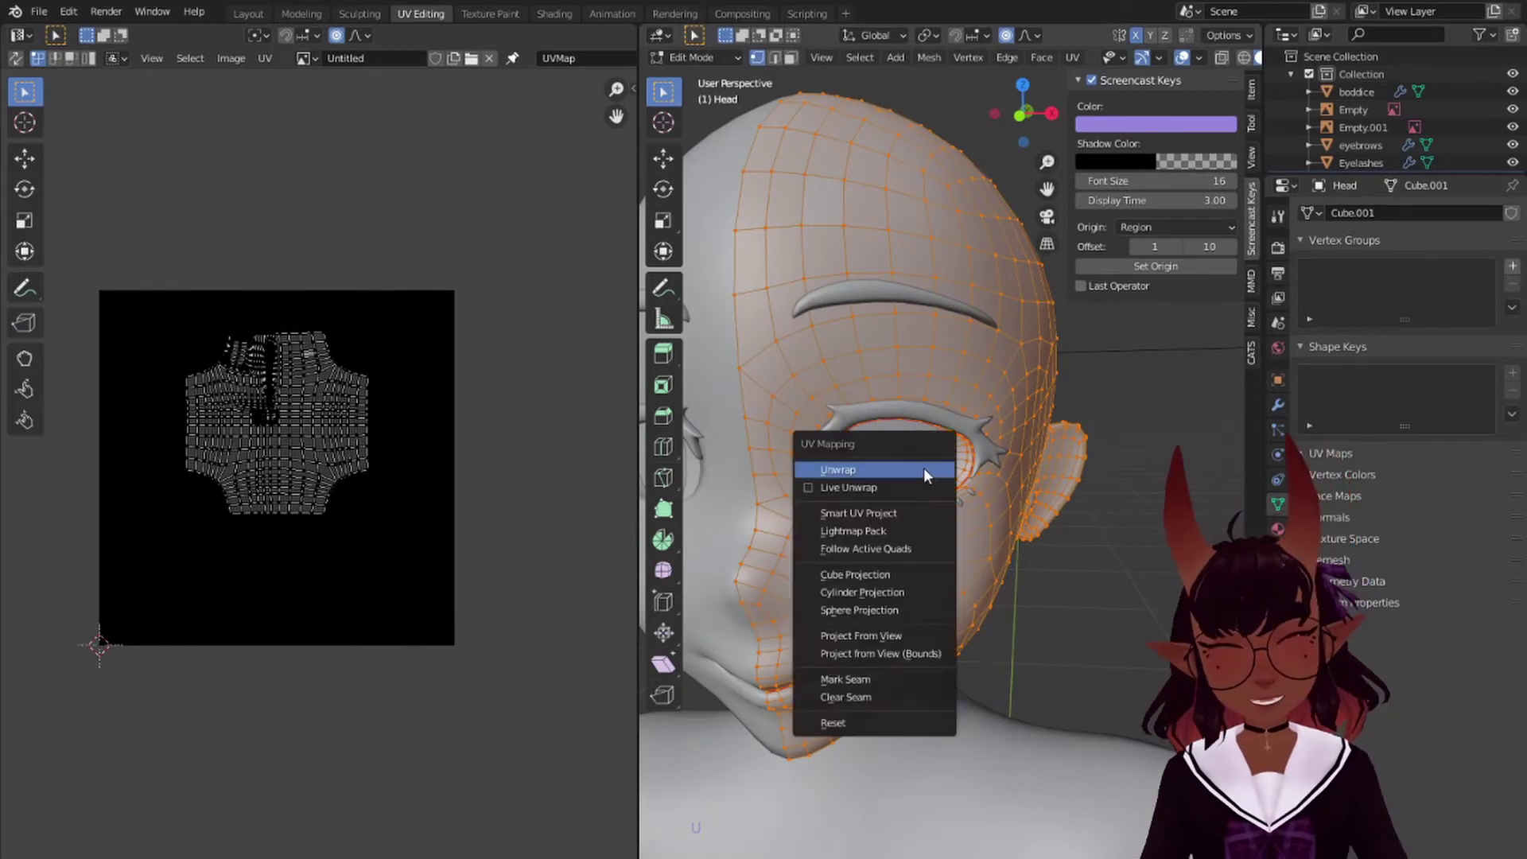
{"action": "left_click", "coordinate": [923, 469]}
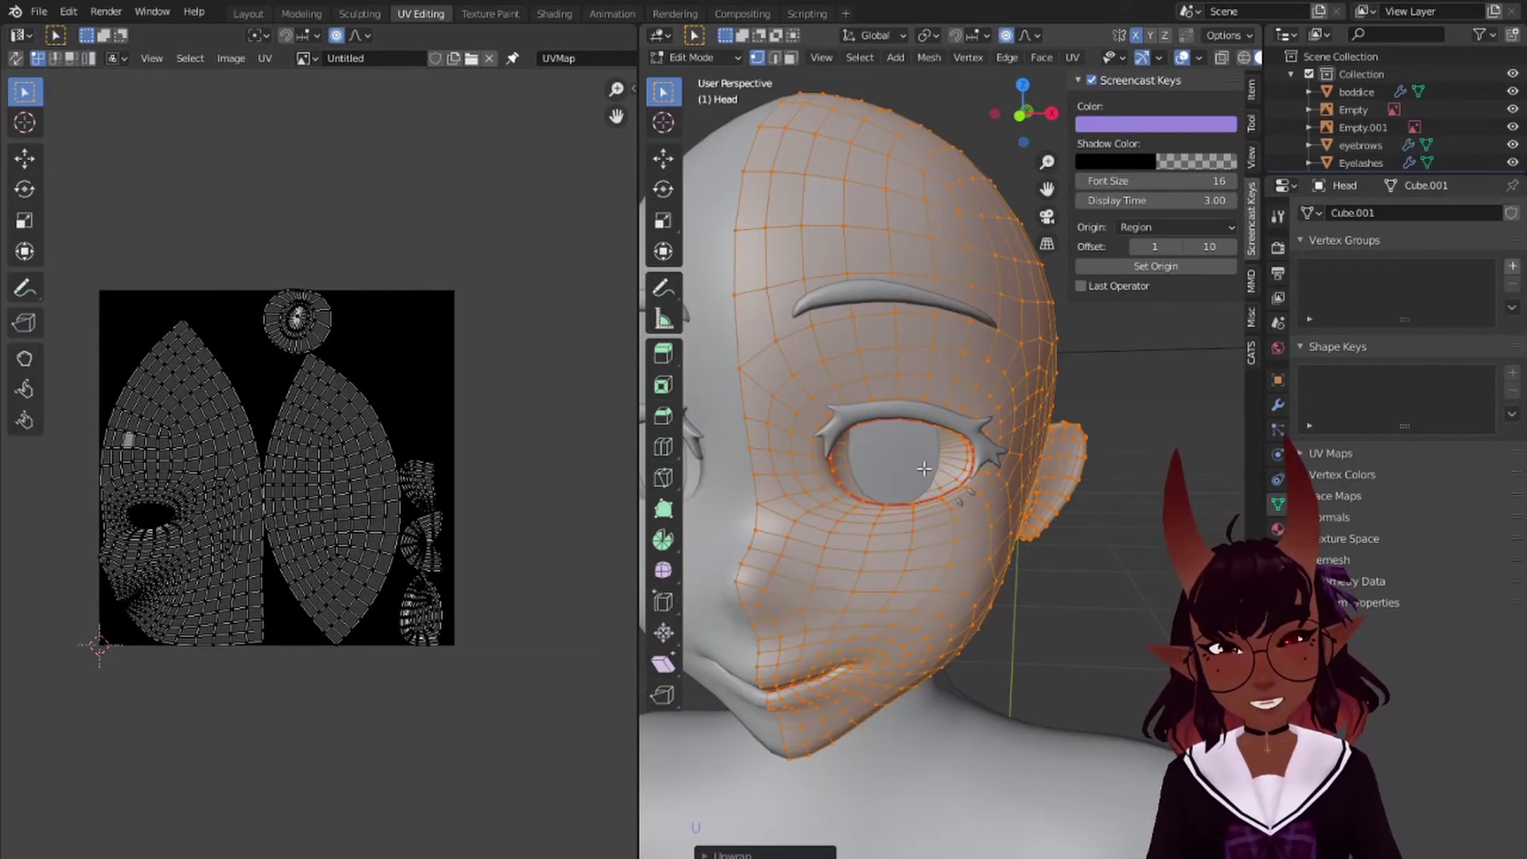
Step: Scale down all the head's UV islands and move the layout into place
{"action": "scroll", "coordinate": [231, 364], "scroll_direction": "up", "scroll_amount": 2}
{"action": "key", "text": "a"}
{"action": "key", "text": "s"}
{"action": "left_click", "coordinate": [230, 364]}
{"action": "scroll", "coordinate": [230, 364], "scroll_direction": "up", "scroll_amount": 4}
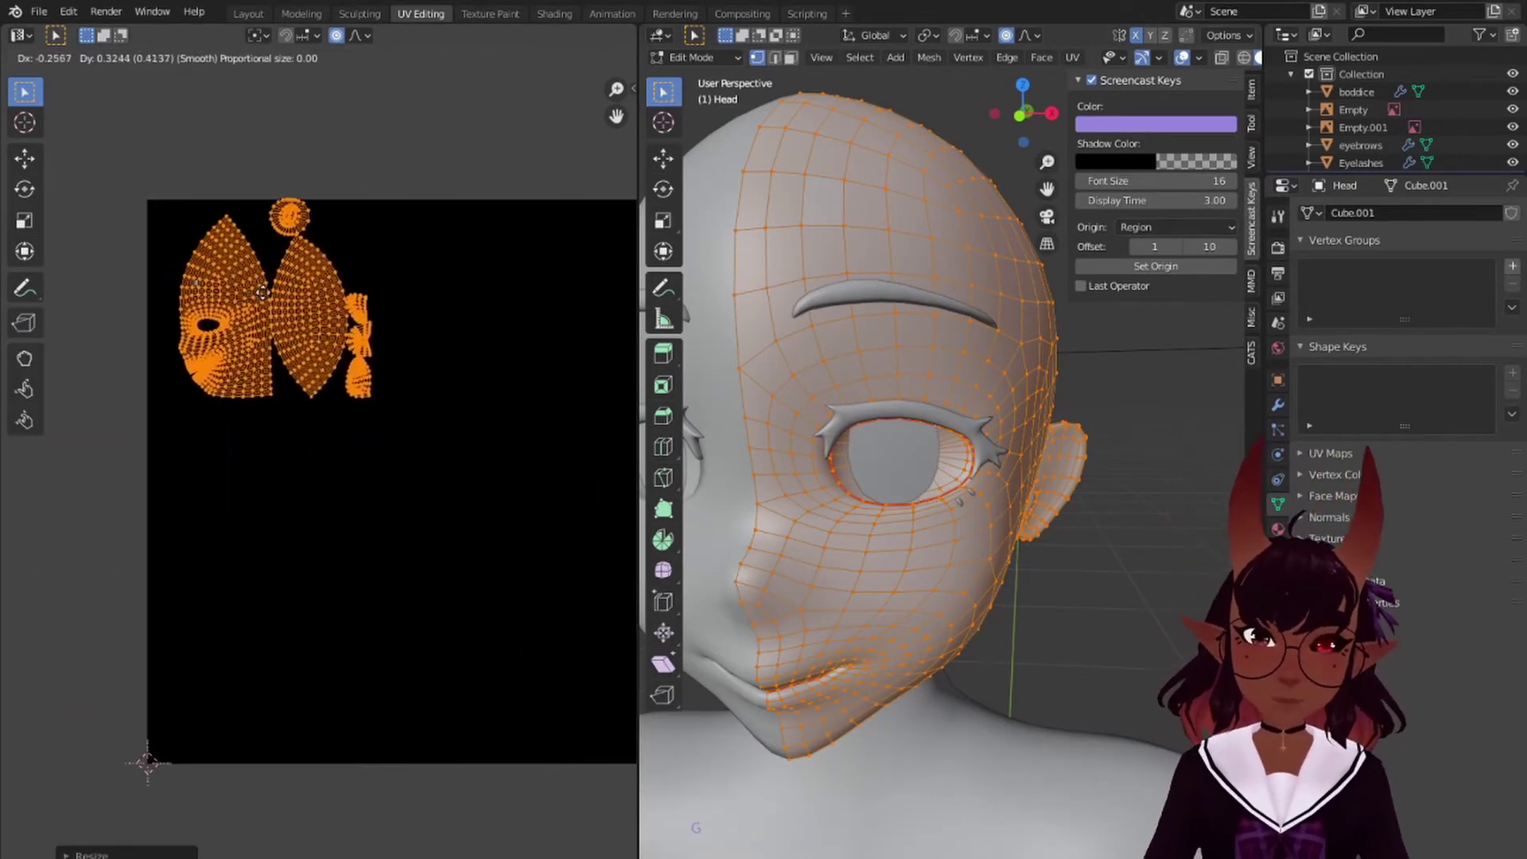
{"action": "key", "text": "s"}
{"action": "key", "text": "g"}
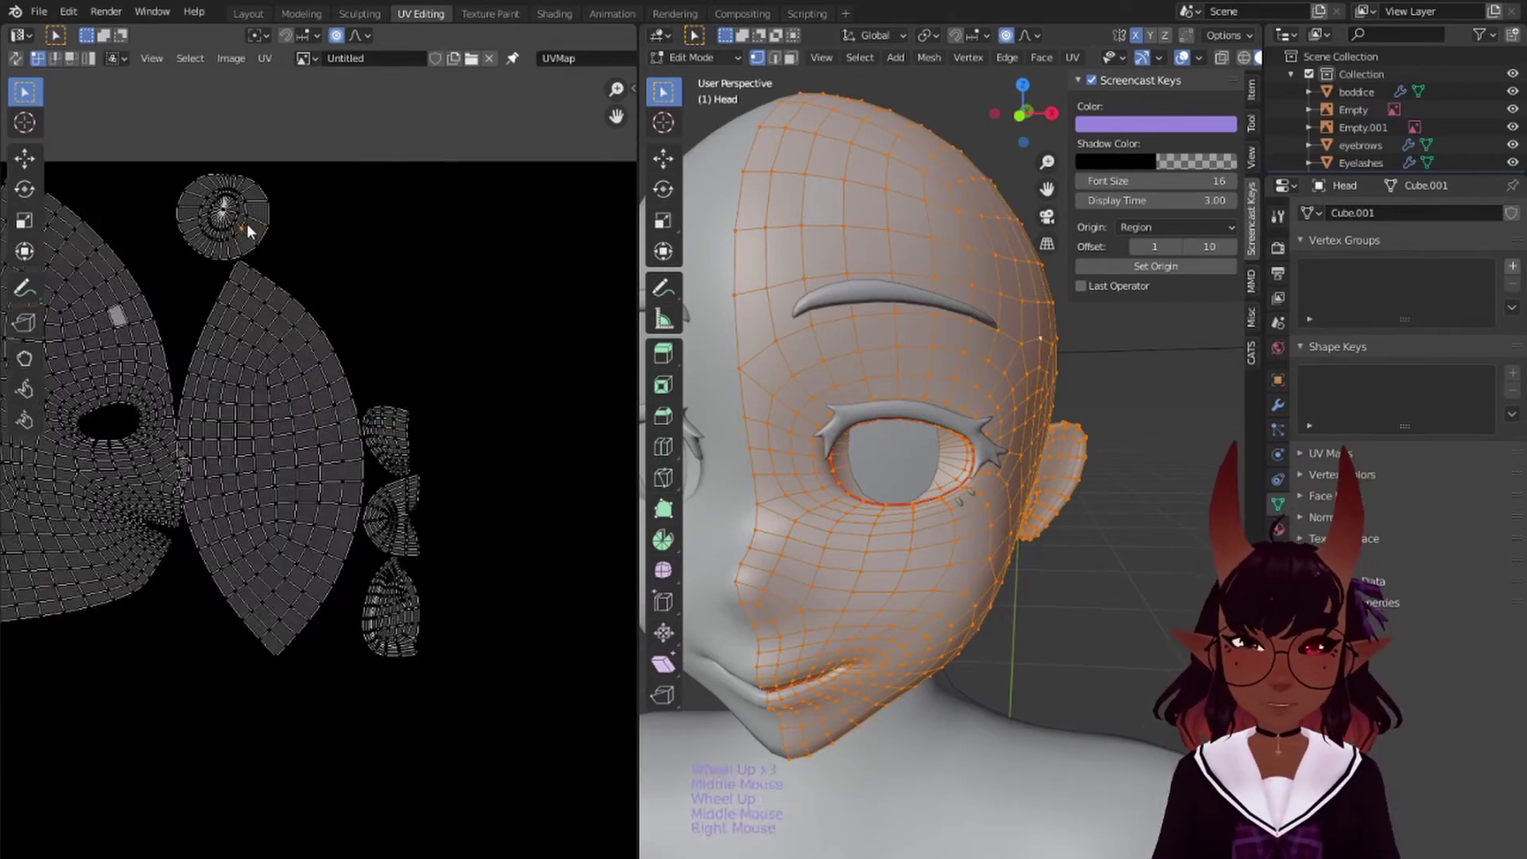
Step: Reposition the eye and half-face islands, then apply the head's Mirror modifier
{"action": "key", "text": "l"}
{"action": "key", "text": "g"}
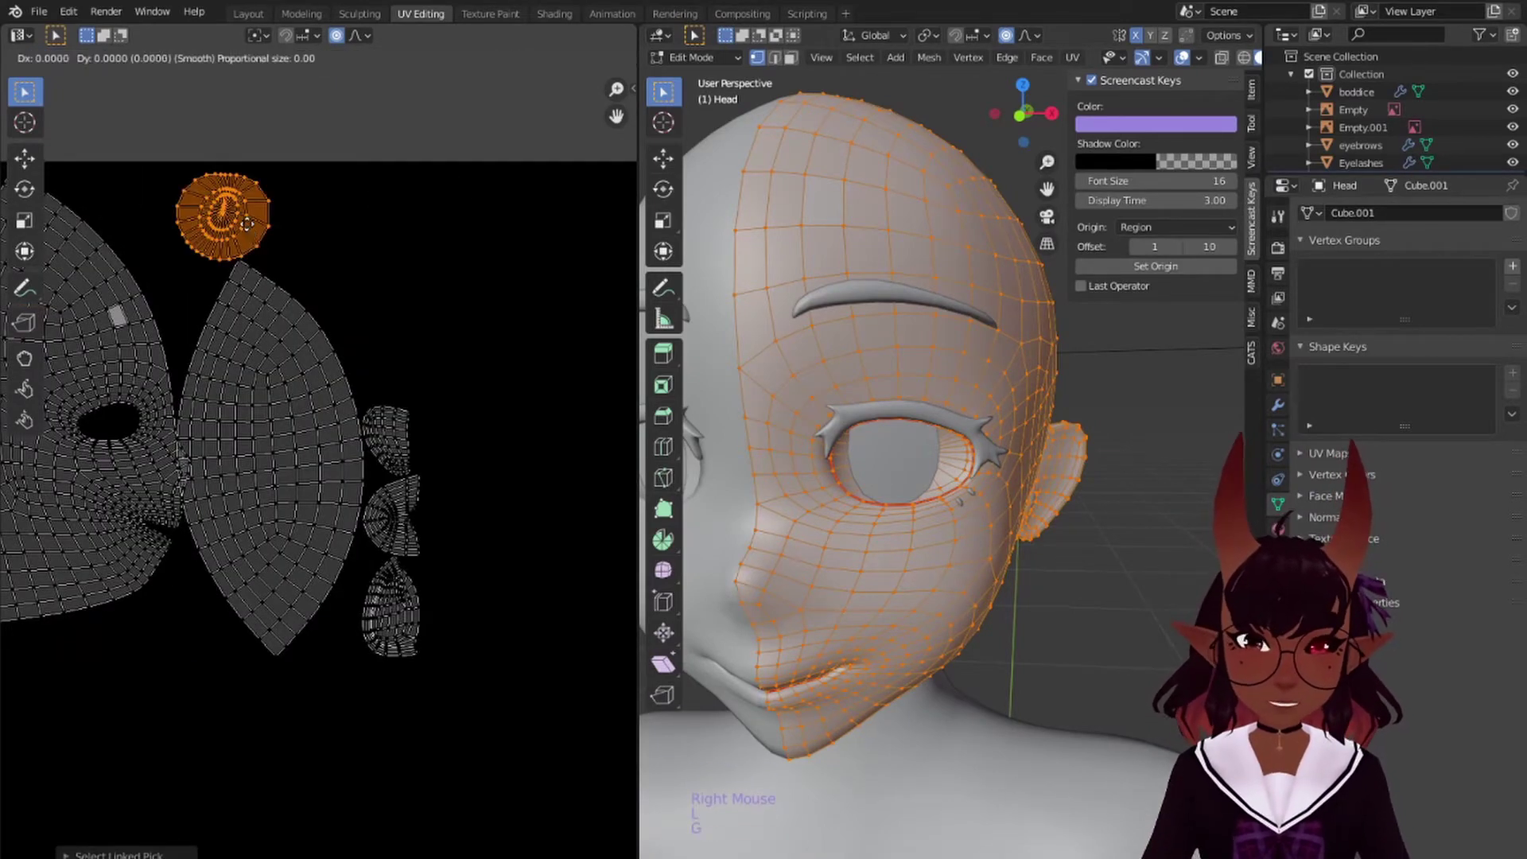
{"action": "left_click", "coordinate": [562, 229]}
{"action": "middle_click_drag", "start_coordinate": [495, 377], "coordinate": [374, 342]}
{"action": "right_click", "coordinate": [278, 395]}
{"action": "key", "text": "l"}
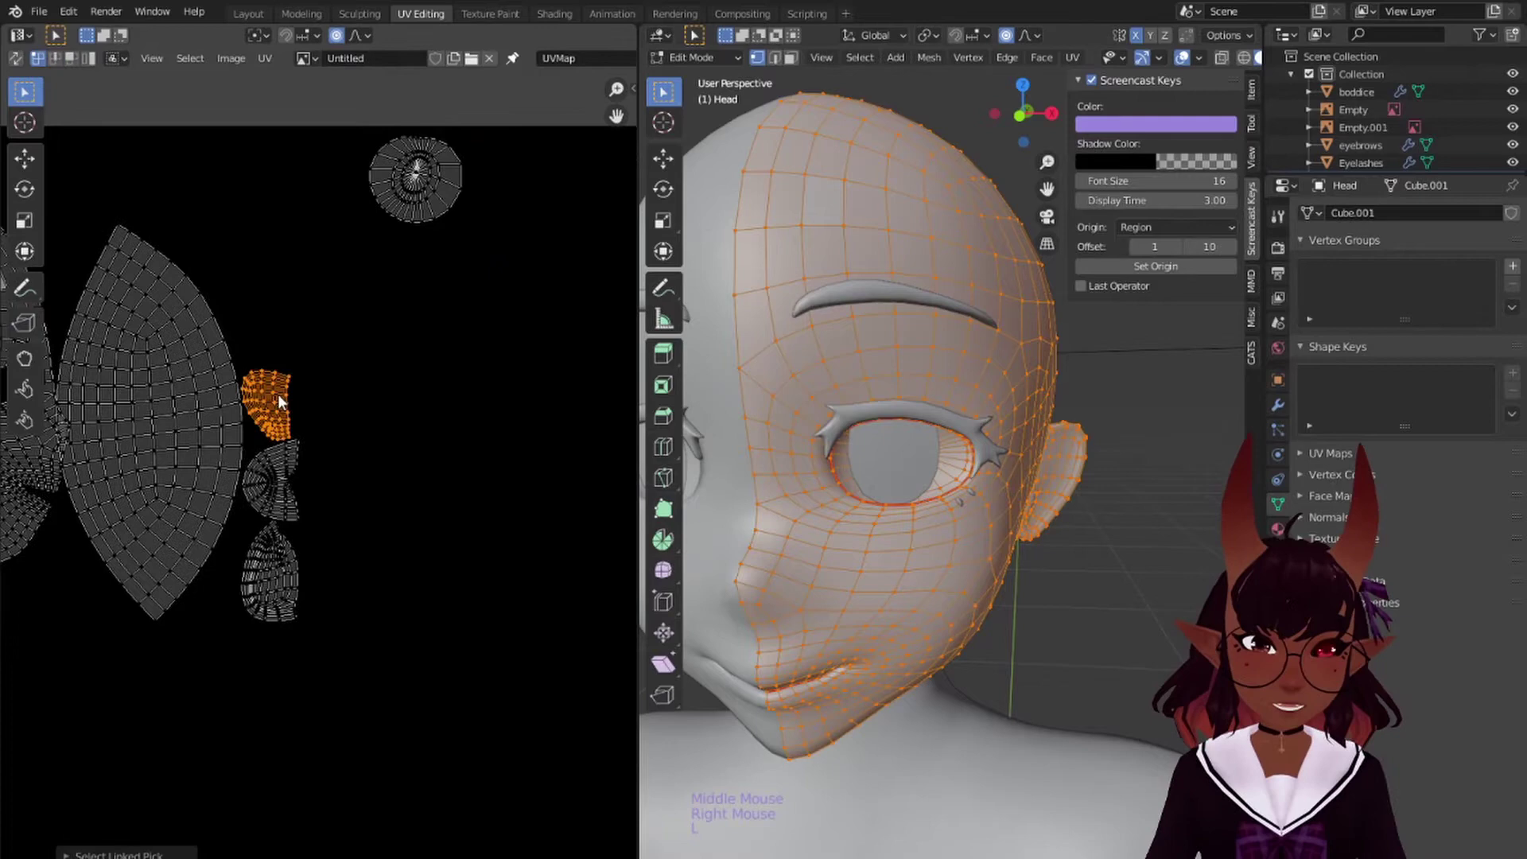
{"action": "right_click", "coordinate": [273, 558]}
{"action": "key", "text": "l"}
{"action": "key", "text": "KP_Decimal"}
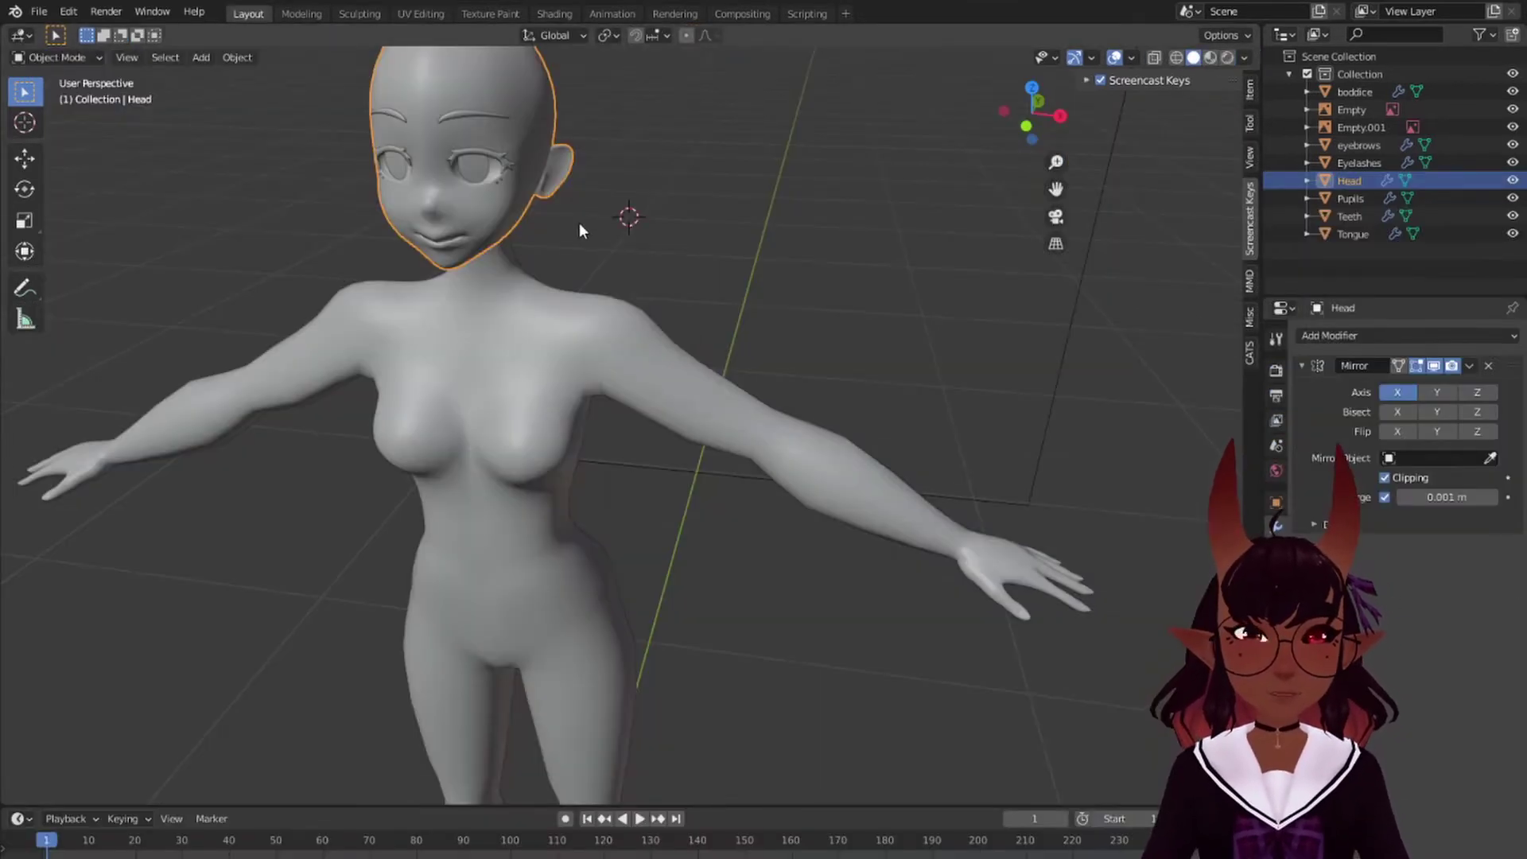
{"action": "left_click", "coordinate": [1469, 365]}
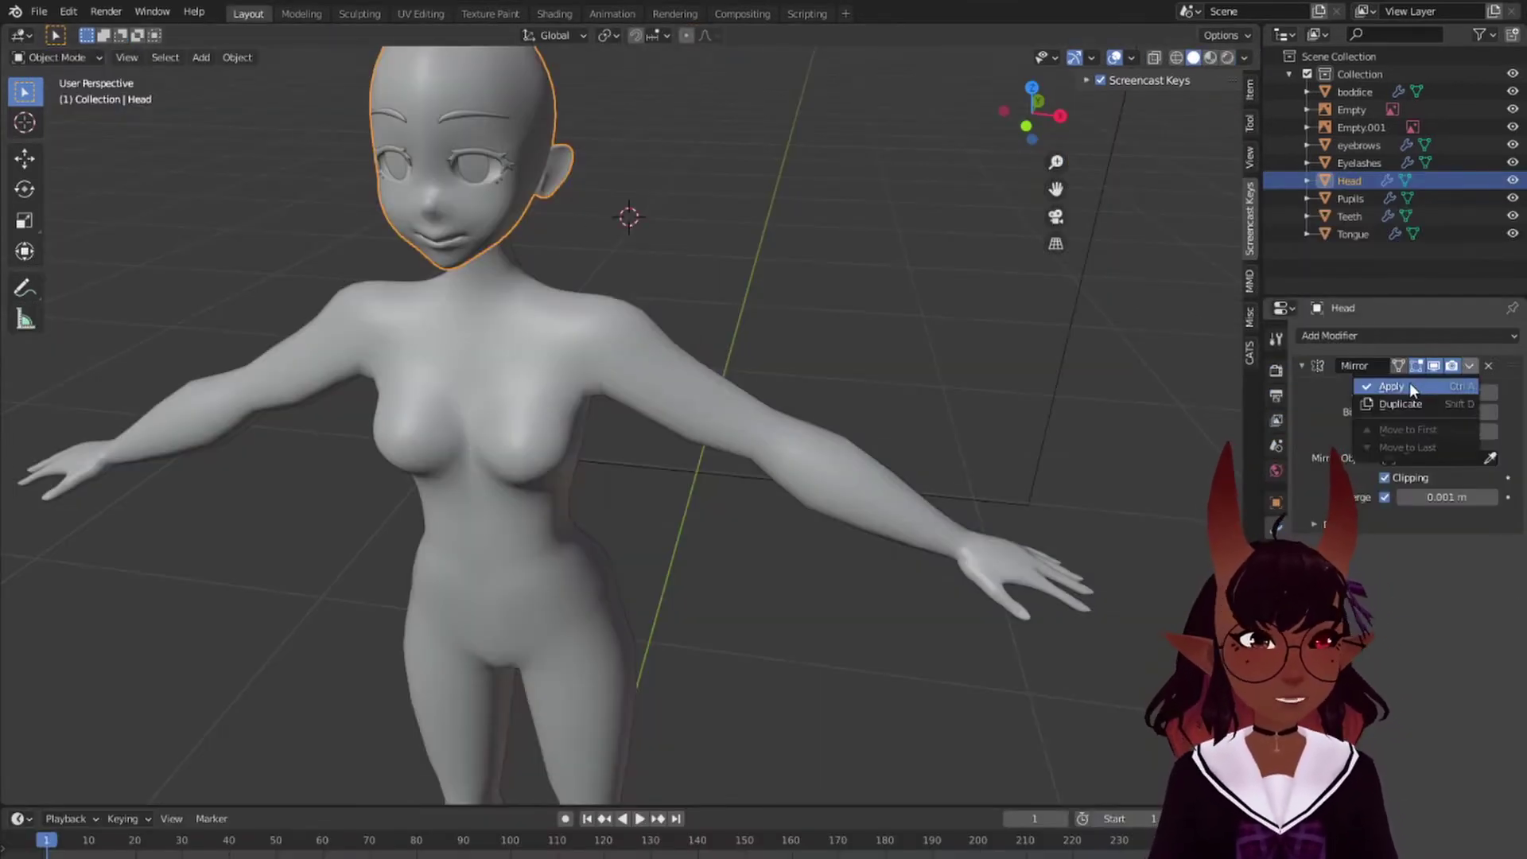
{"action": "left_click", "coordinate": [1399, 383]}
Step: Lasso-select the four eye UV islands and hide them
{"action": "left_click", "coordinate": [436, 21]}
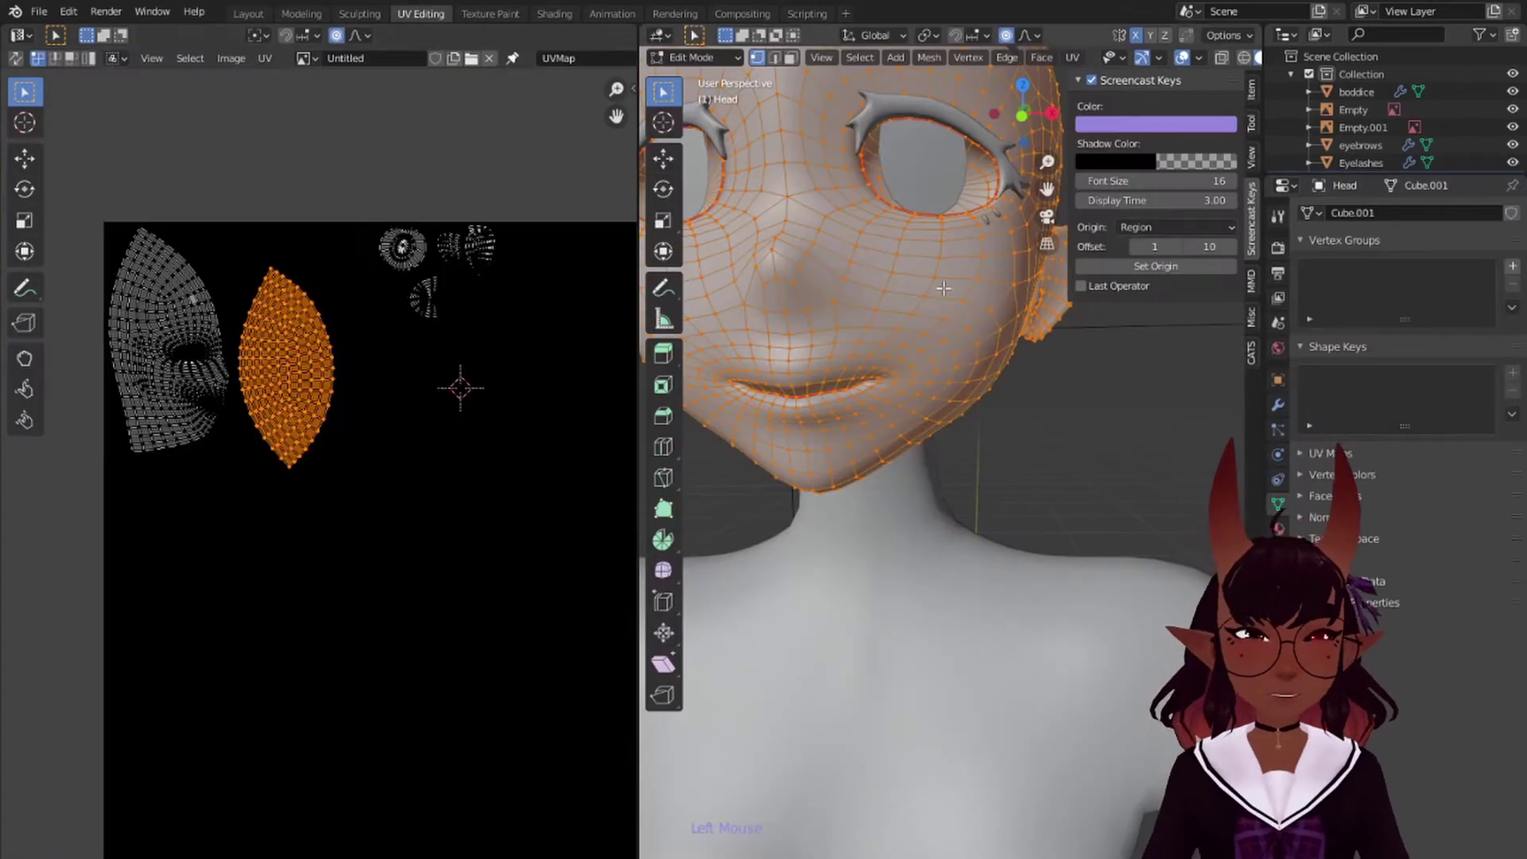
{"action": "left_click", "coordinate": [374, 324]}
{"action": "left_click_drag", "start_coordinate": [373, 324], "coordinate": [374, 323]}
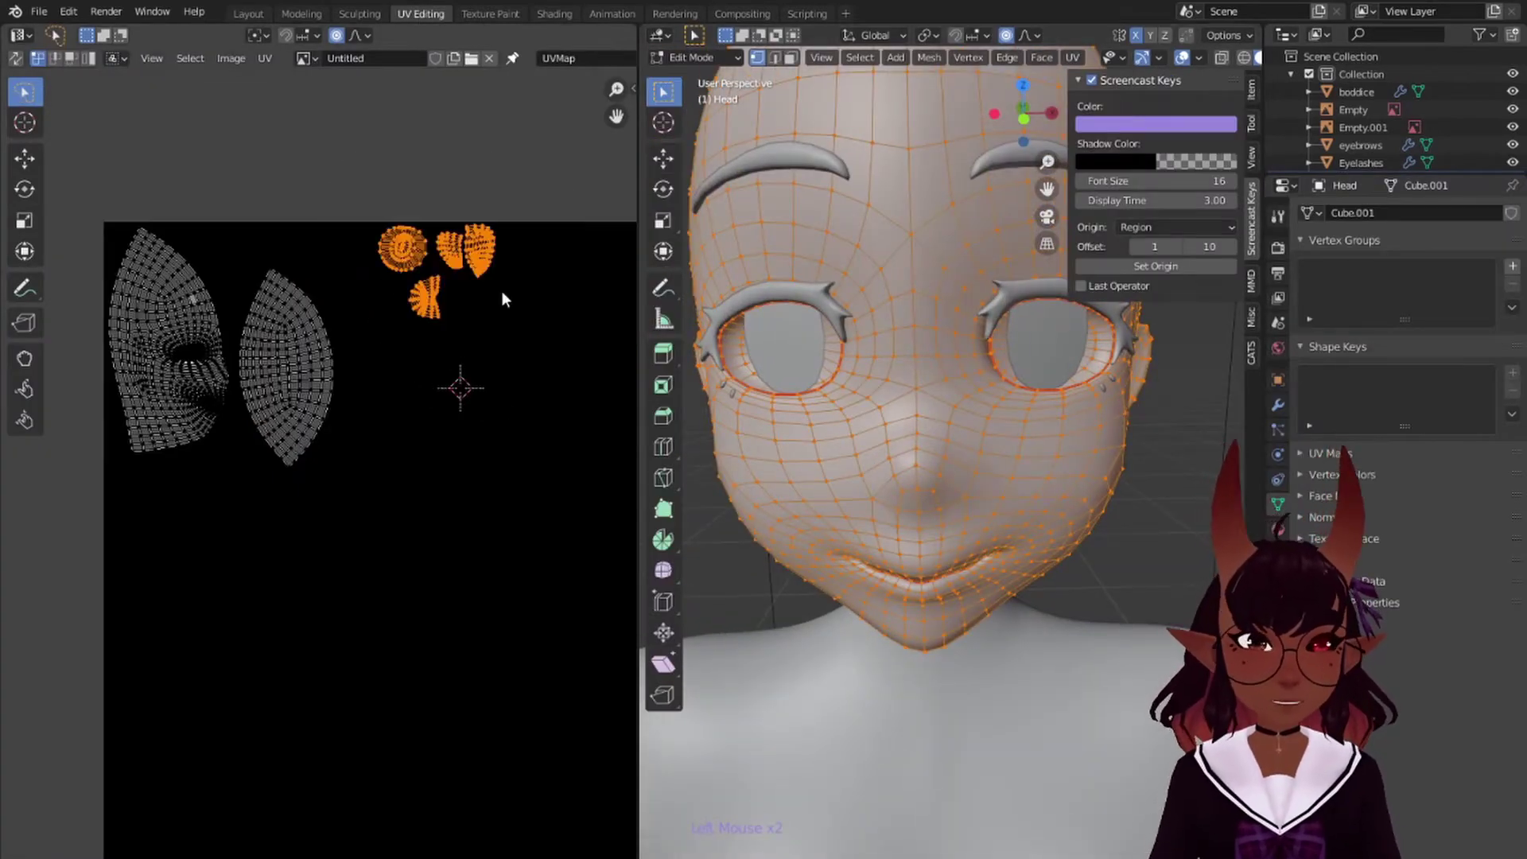
{"action": "key", "text": "h"}
Step: Re-unwrap the face into two round UV islands
{"action": "scroll", "coordinate": [465, 278], "scroll_direction": "down", "scroll_amount": 2}
{"action": "middle_click_drag", "start_coordinate": [807, 355], "coordinate": [722, 537], "text": "shift"}
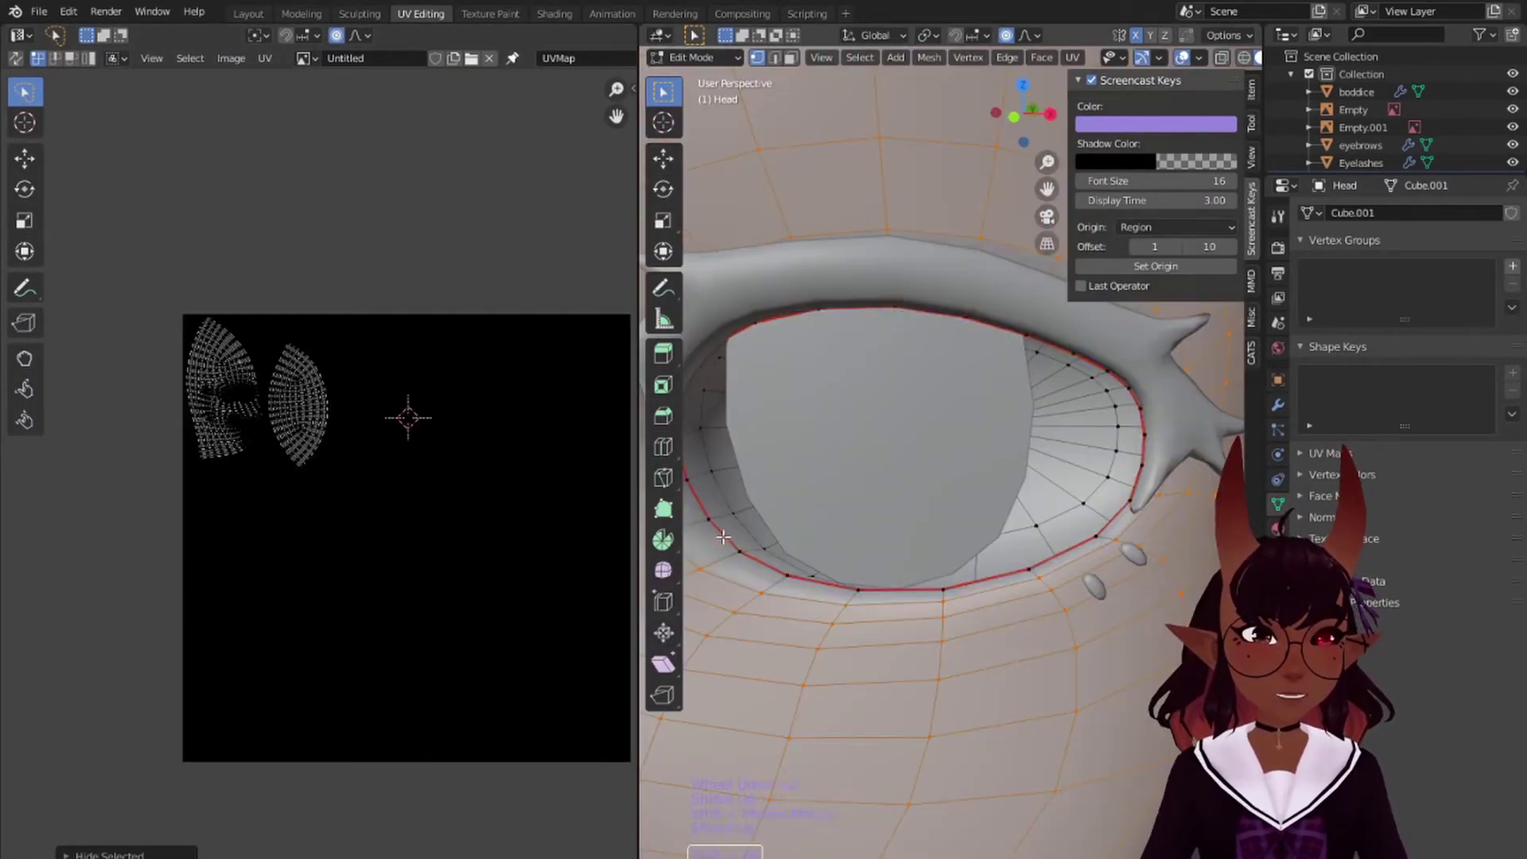
{"action": "scroll", "coordinate": [722, 537], "scroll_direction": "down", "scroll_amount": 3}
{"action": "middle_click_drag", "start_coordinate": [796, 477], "coordinate": [851, 47]}
{"action": "scroll", "coordinate": [875, 493], "scroll_direction": "up", "scroll_amount": 3}
{"action": "scroll", "coordinate": [857, 469], "scroll_direction": "up", "scroll_amount": 5}
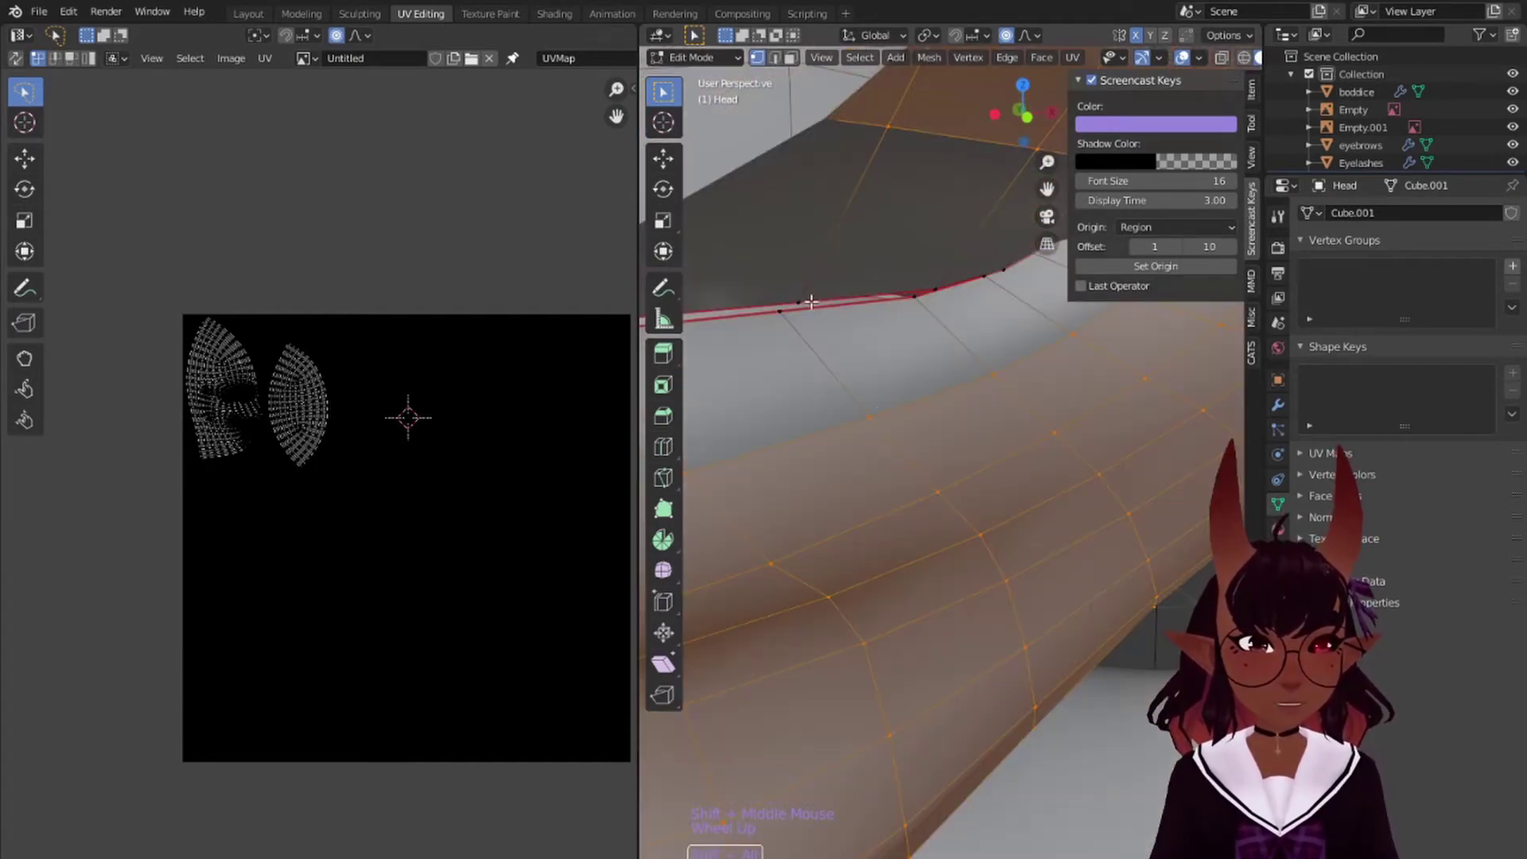
{"action": "scroll", "coordinate": [810, 302], "scroll_direction": "down", "scroll_amount": 5}
{"action": "key", "text": "u"}
{"action": "left_click", "coordinate": [943, 383]}
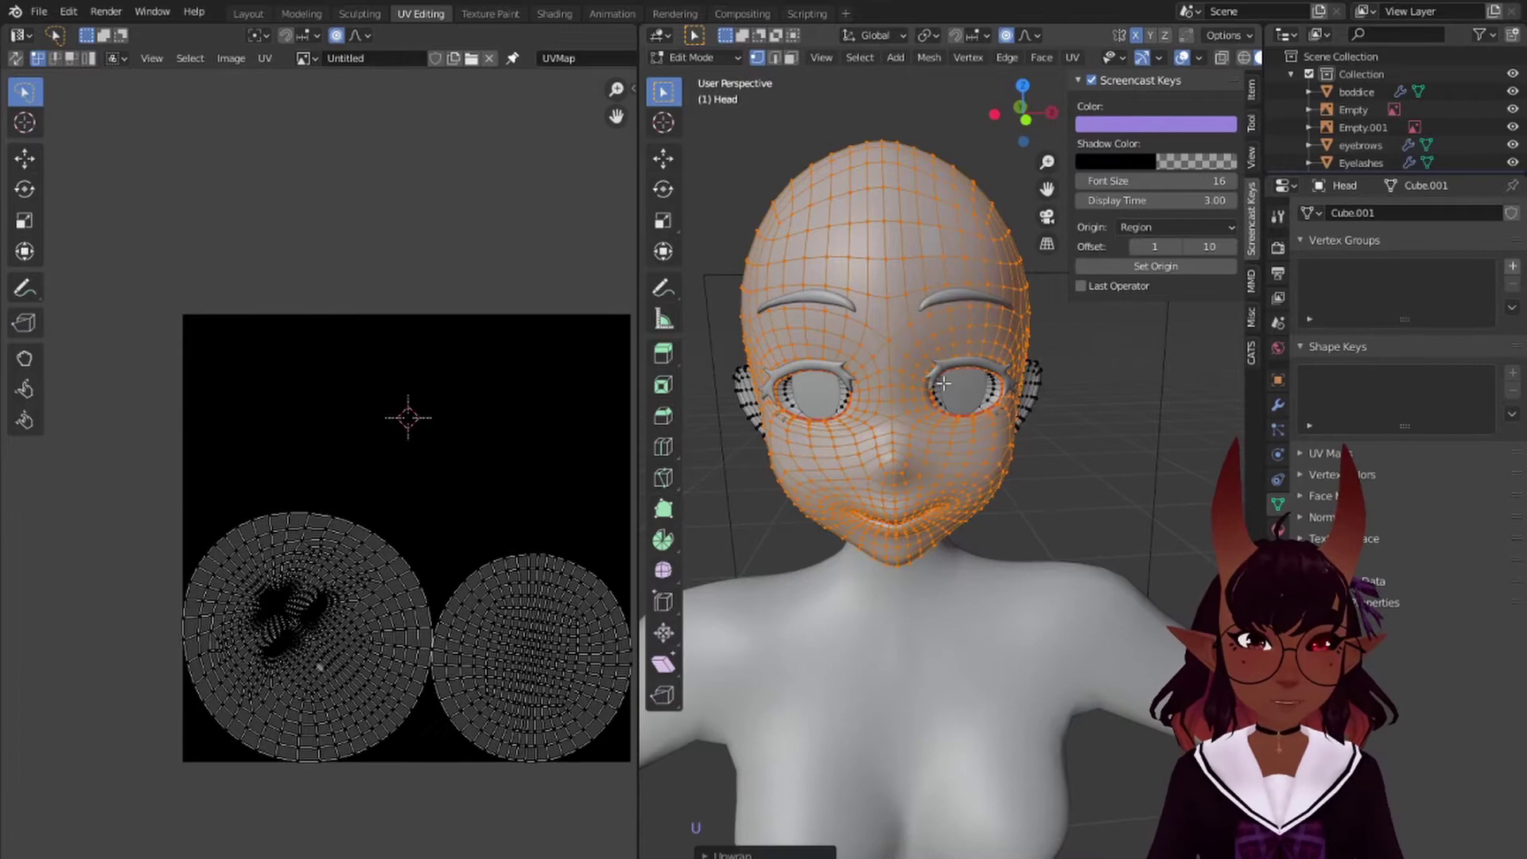
Step: Rotate the left face island upright, deselect all UVs, and return to Layout
{"action": "scroll", "coordinate": [318, 477], "scroll_direction": "up", "scroll_amount": 2}
{"action": "key", "text": "l"}
{"action": "key", "text": "r"}
{"action": "left_click", "coordinate": [221, 567]}
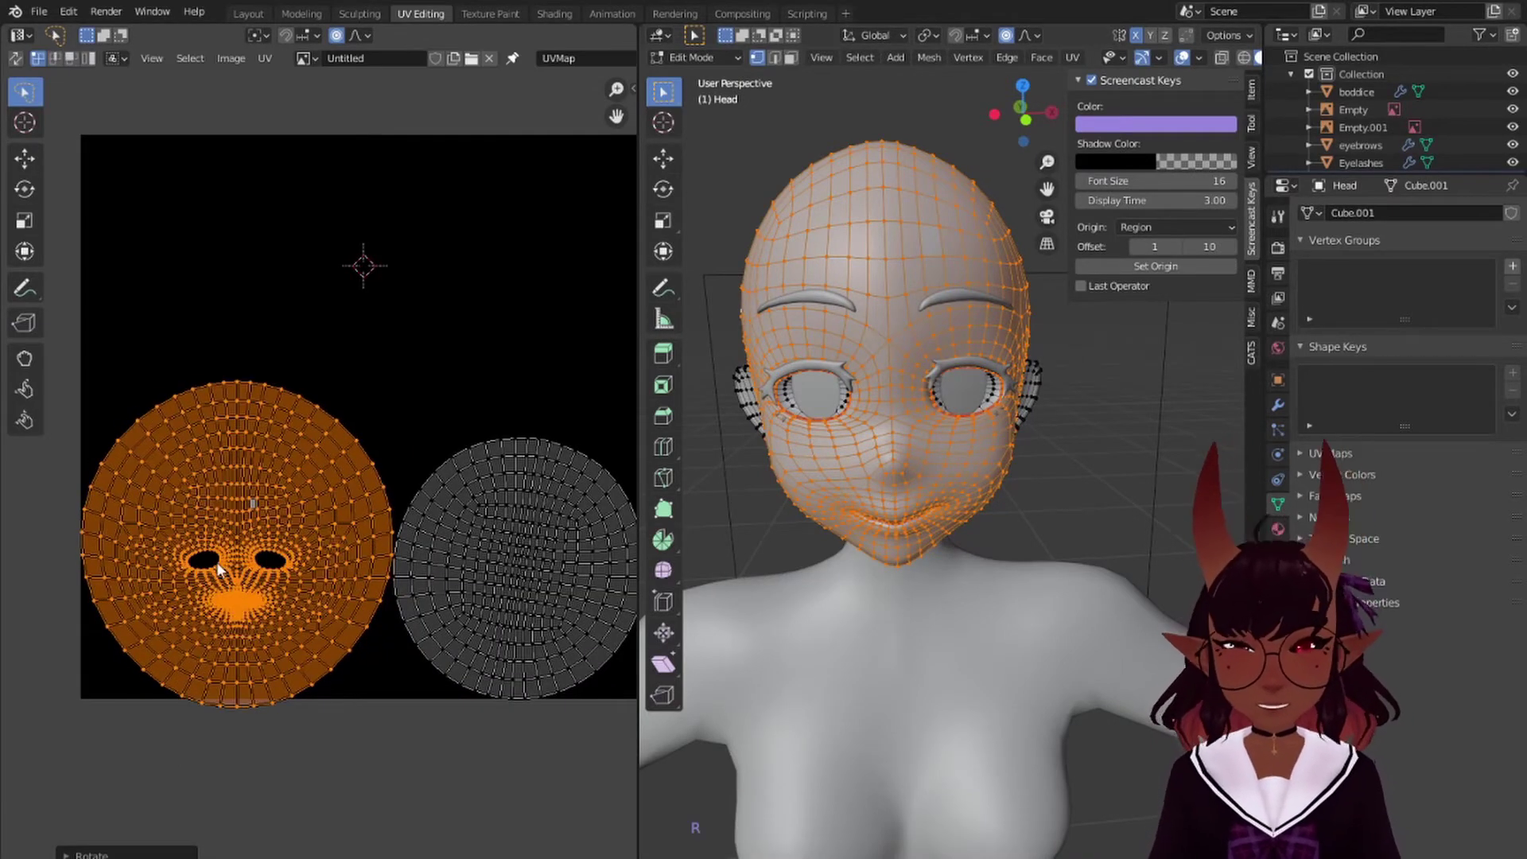
{"action": "scroll", "coordinate": [221, 477], "scroll_direction": "up", "scroll_amount": 3}
{"action": "key", "text": "a"}
{"action": "key", "text": "a"}
{"action": "key", "text": "a"}
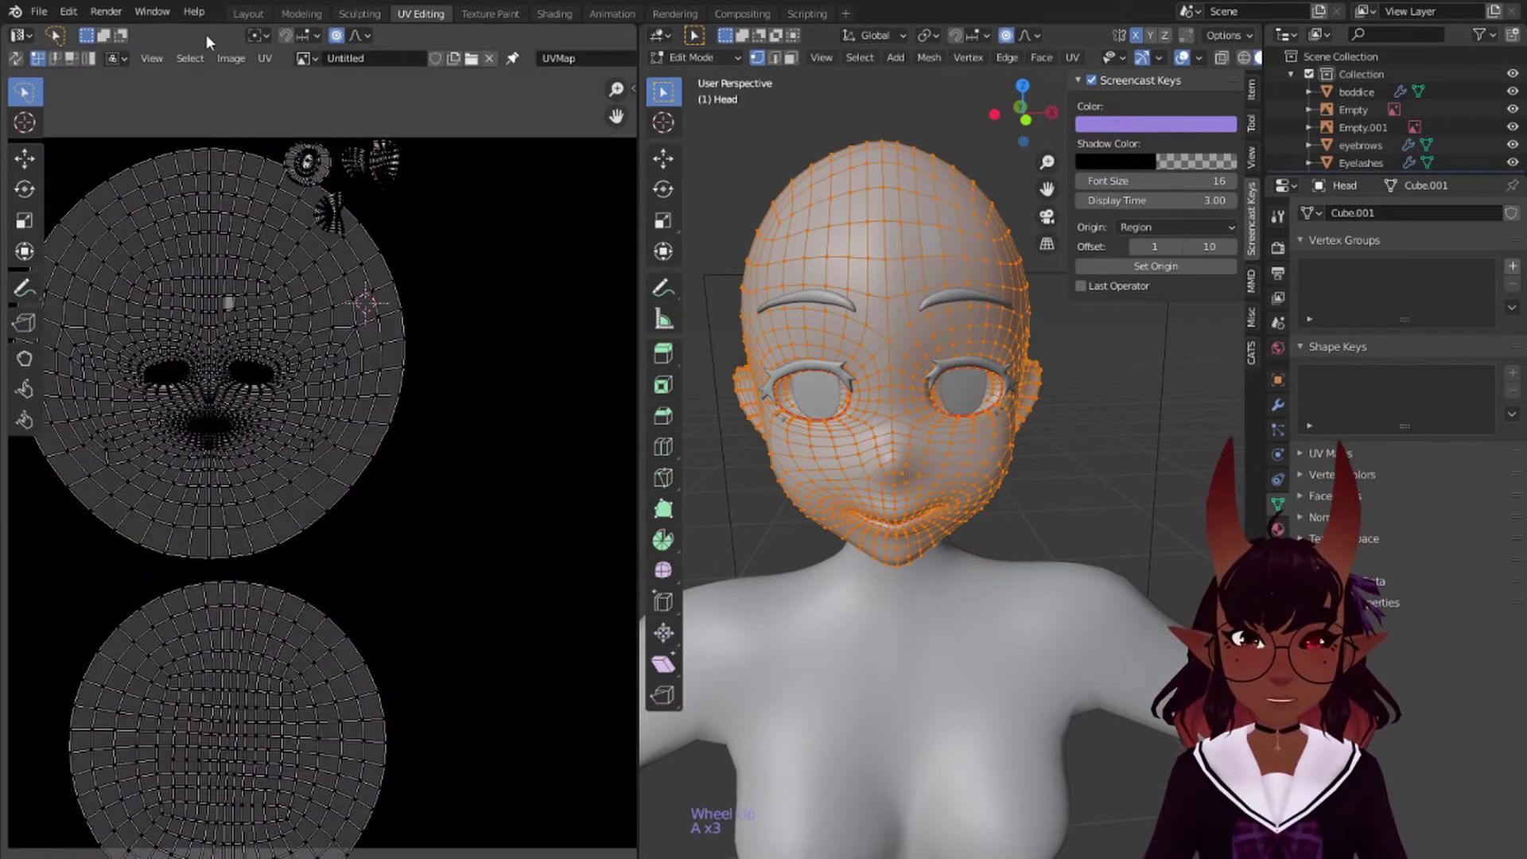
{"action": "left_click", "coordinate": [261, 12]}
Step: Delete the left half of the head mesh and add a Mirror modifier to it
{"action": "key", "text": "KP_1"}
{"action": "left_click", "coordinate": [78, 58]}
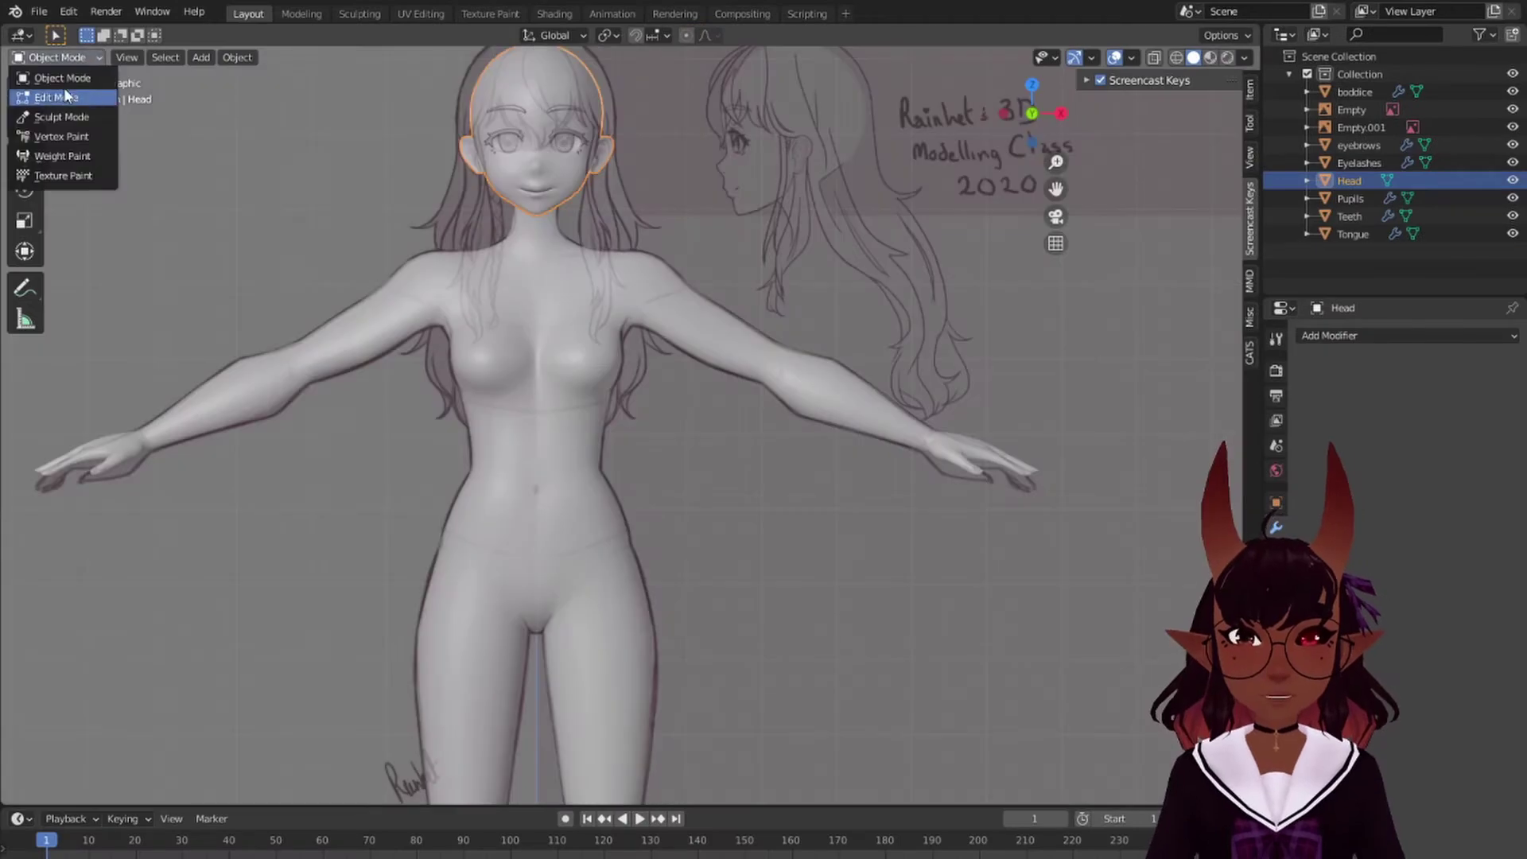
{"action": "left_click", "coordinate": [64, 95]}
{"action": "key", "text": "alt+a"}
{"action": "key", "text": "alt+z"}
{"action": "scroll", "coordinate": [528, 151], "scroll_direction": "up", "scroll_amount": 5}
{"action": "left_click_drag", "start_coordinate": [429, 104], "coordinate": [673, 684]}
{"action": "key", "text": "x"}
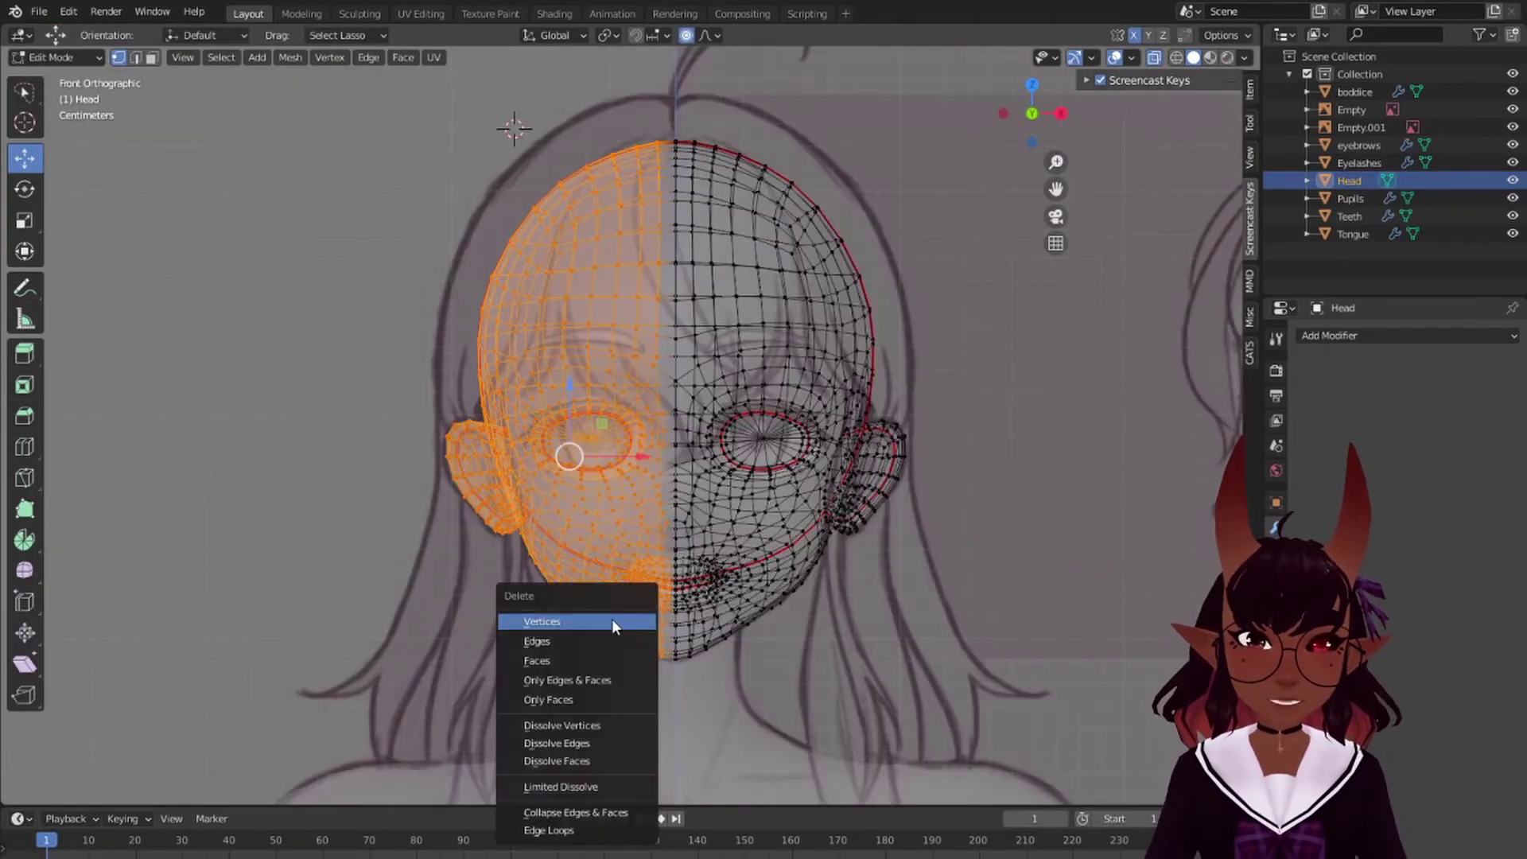
{"action": "left_click", "coordinate": [612, 621]}
{"action": "left_click", "coordinate": [1371, 334]}
{"action": "left_click", "coordinate": [1090, 617]}
Step: In UV Editing, rotate the lower head UV island 180° and bring all islands into view
{"action": "left_click", "coordinate": [421, 13]}
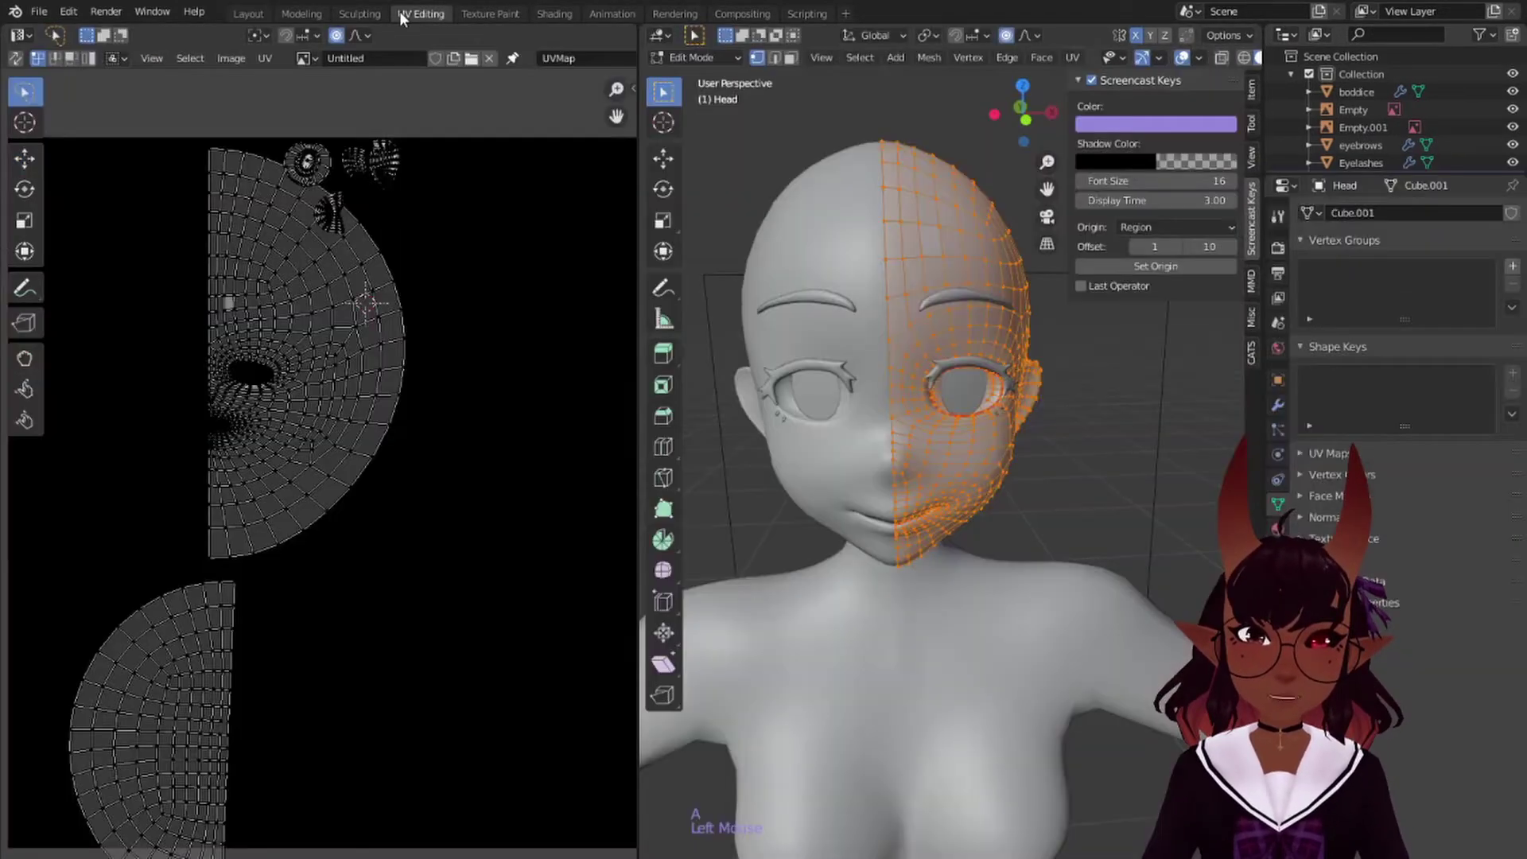
{"action": "scroll", "coordinate": [334, 298], "scroll_direction": "down", "scroll_amount": 2}
{"action": "scroll", "coordinate": [288, 359], "scroll_direction": "up", "scroll_amount": 2}
{"action": "middle_click_drag", "start_coordinate": [287, 360], "coordinate": [436, 350]}
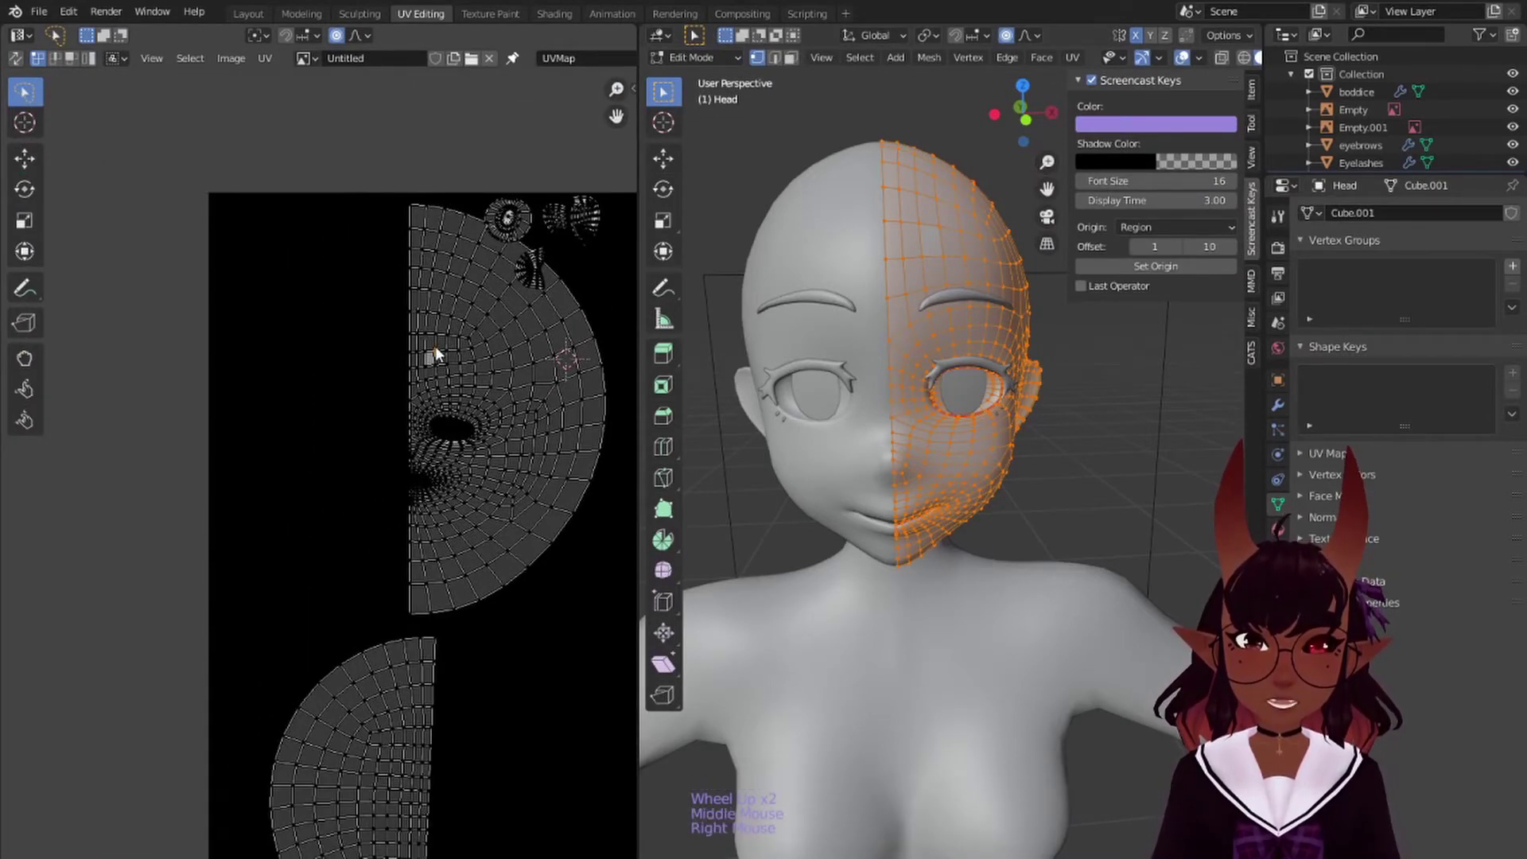
{"action": "key", "text": "l"}
{"action": "key", "text": "g"}
{"action": "left_click", "coordinate": [403, 489]}
{"action": "type", "text": "lr180"}
{"action": "key", "text": "Return"}
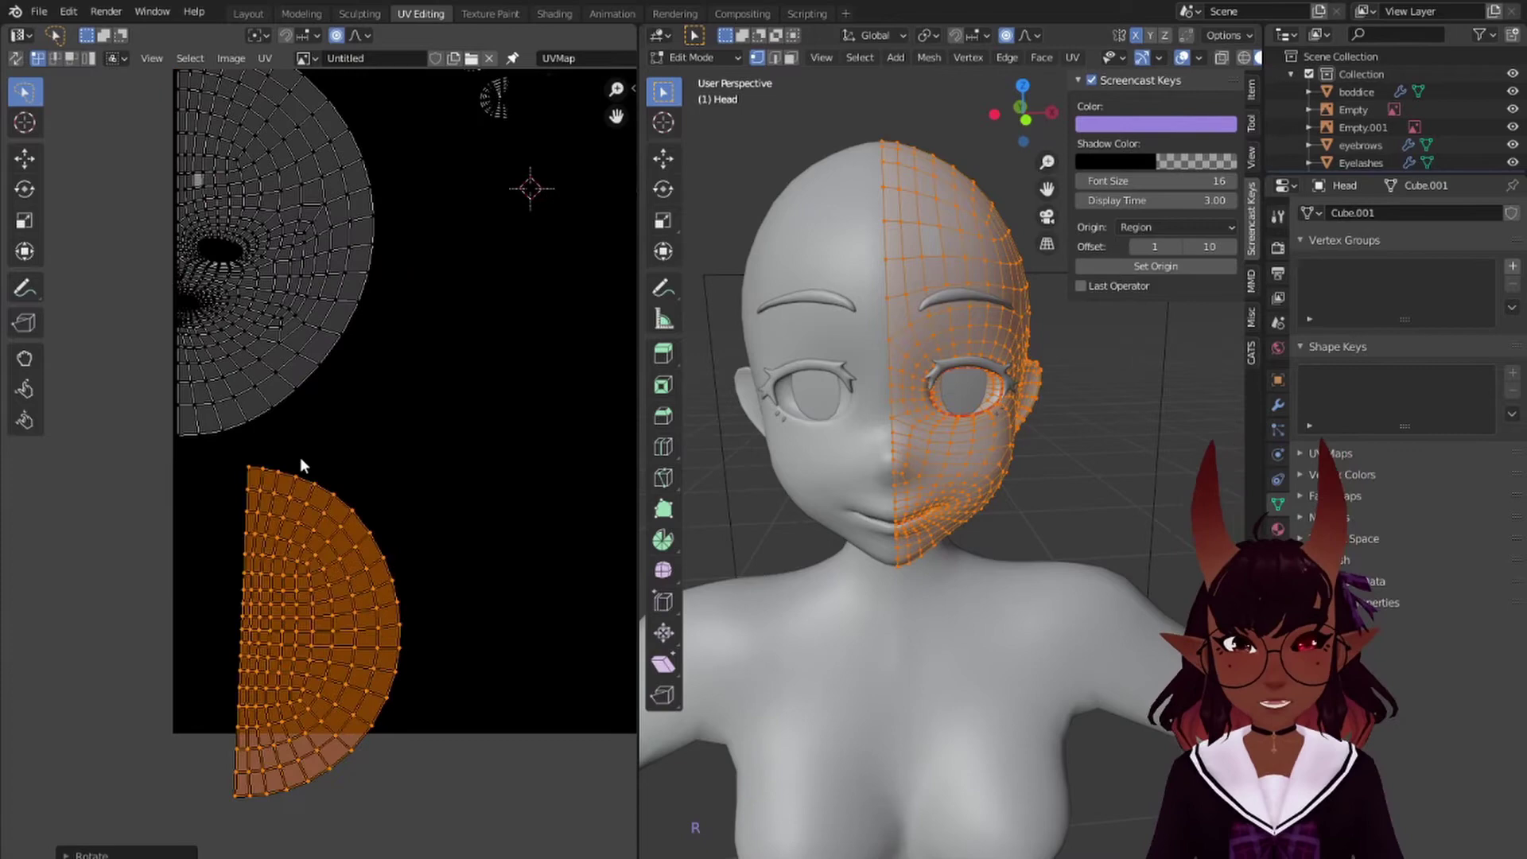
{"action": "scroll", "coordinate": [300, 464], "scroll_direction": "down", "scroll_amount": 3}
{"action": "scroll", "coordinate": [264, 462], "scroll_direction": "up", "scroll_amount": 2}
{"action": "middle_click_drag", "start_coordinate": [348, 293], "coordinate": [353, 477]}
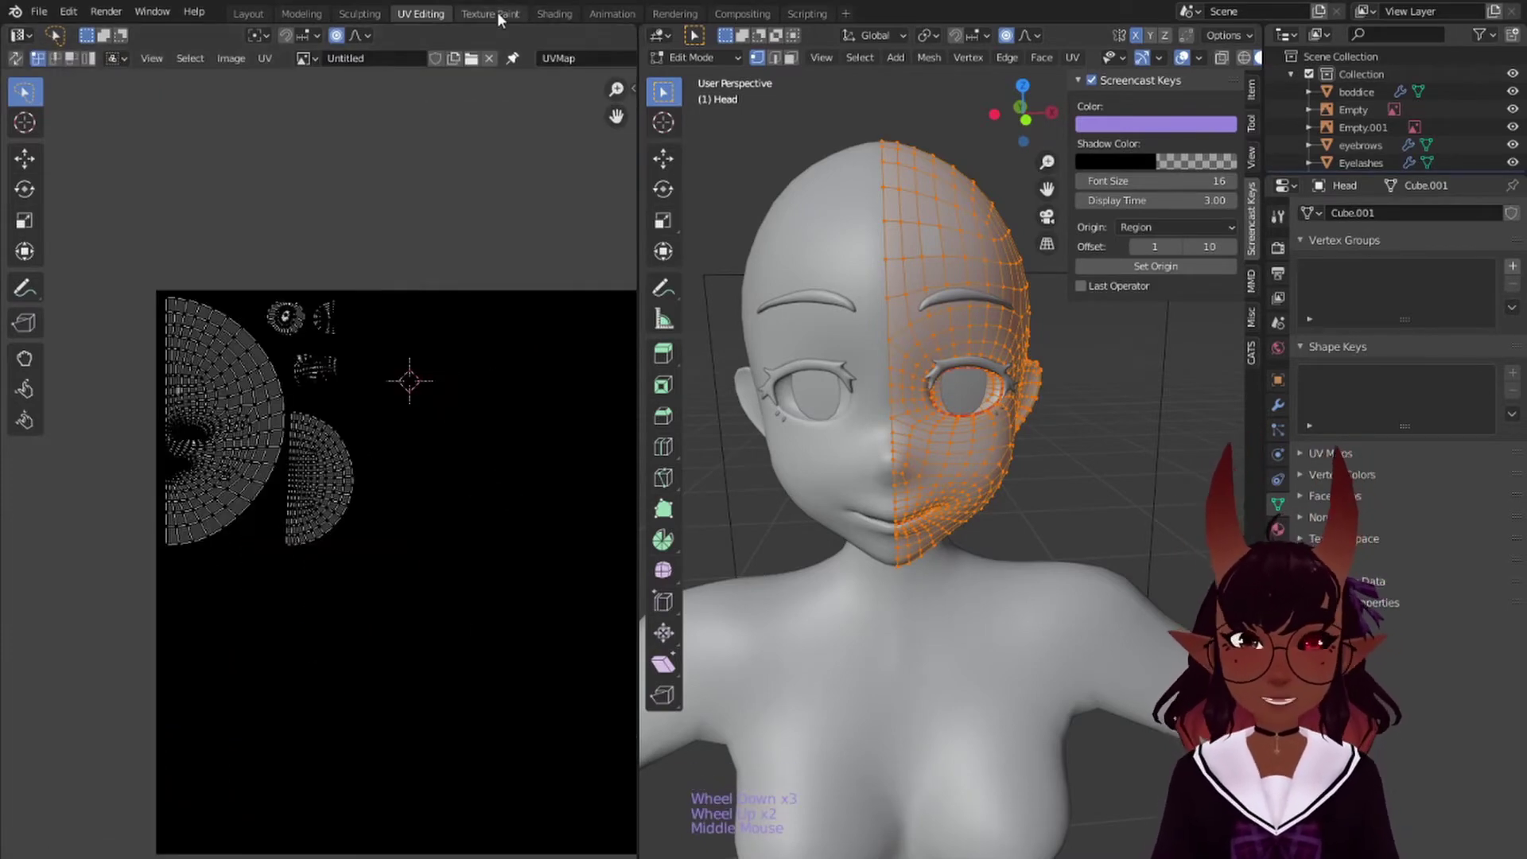
Step: In Texture Paint, set a peach skin brush colour and paint along the head island edges
{"action": "left_click", "coordinate": [498, 16]}
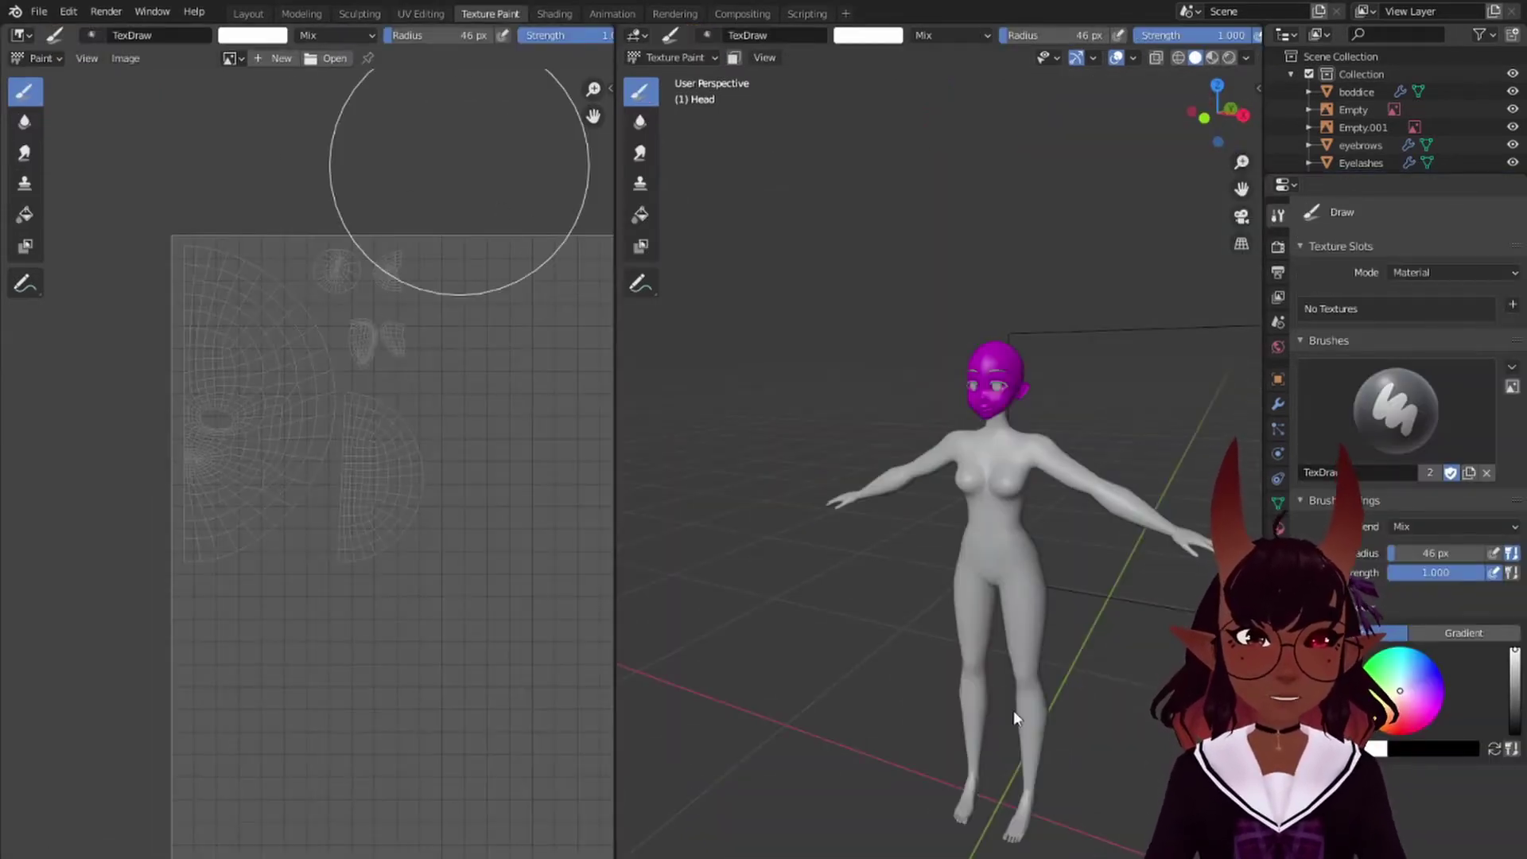
{"action": "left_click", "coordinate": [252, 35]}
{"action": "left_click_drag", "start_coordinate": [317, 140], "coordinate": [281, 141]}
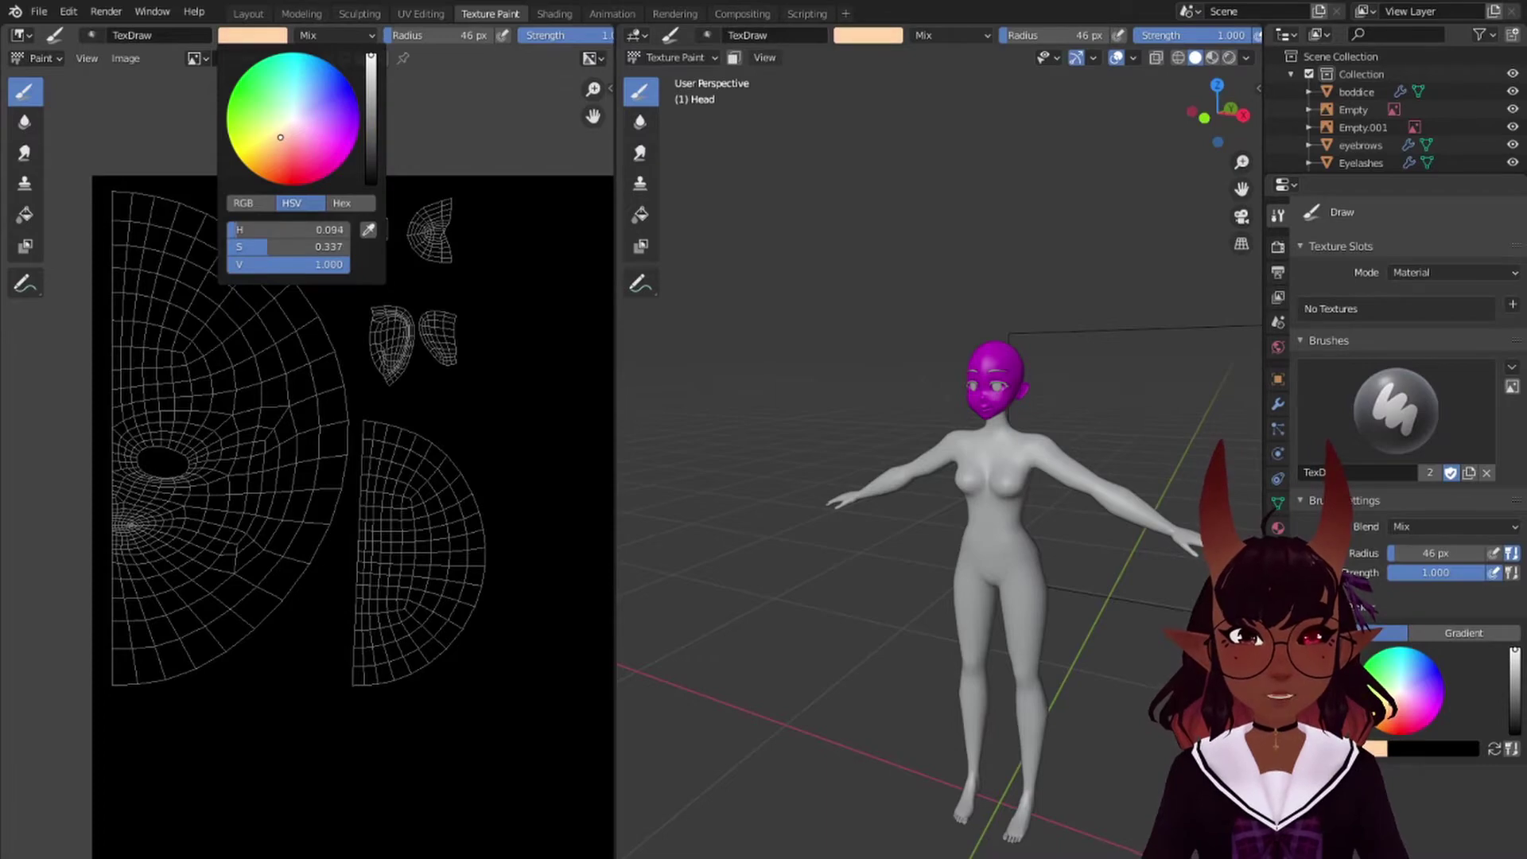
{"action": "left_click_drag", "start_coordinate": [162, 134], "coordinate": [165, 163]}
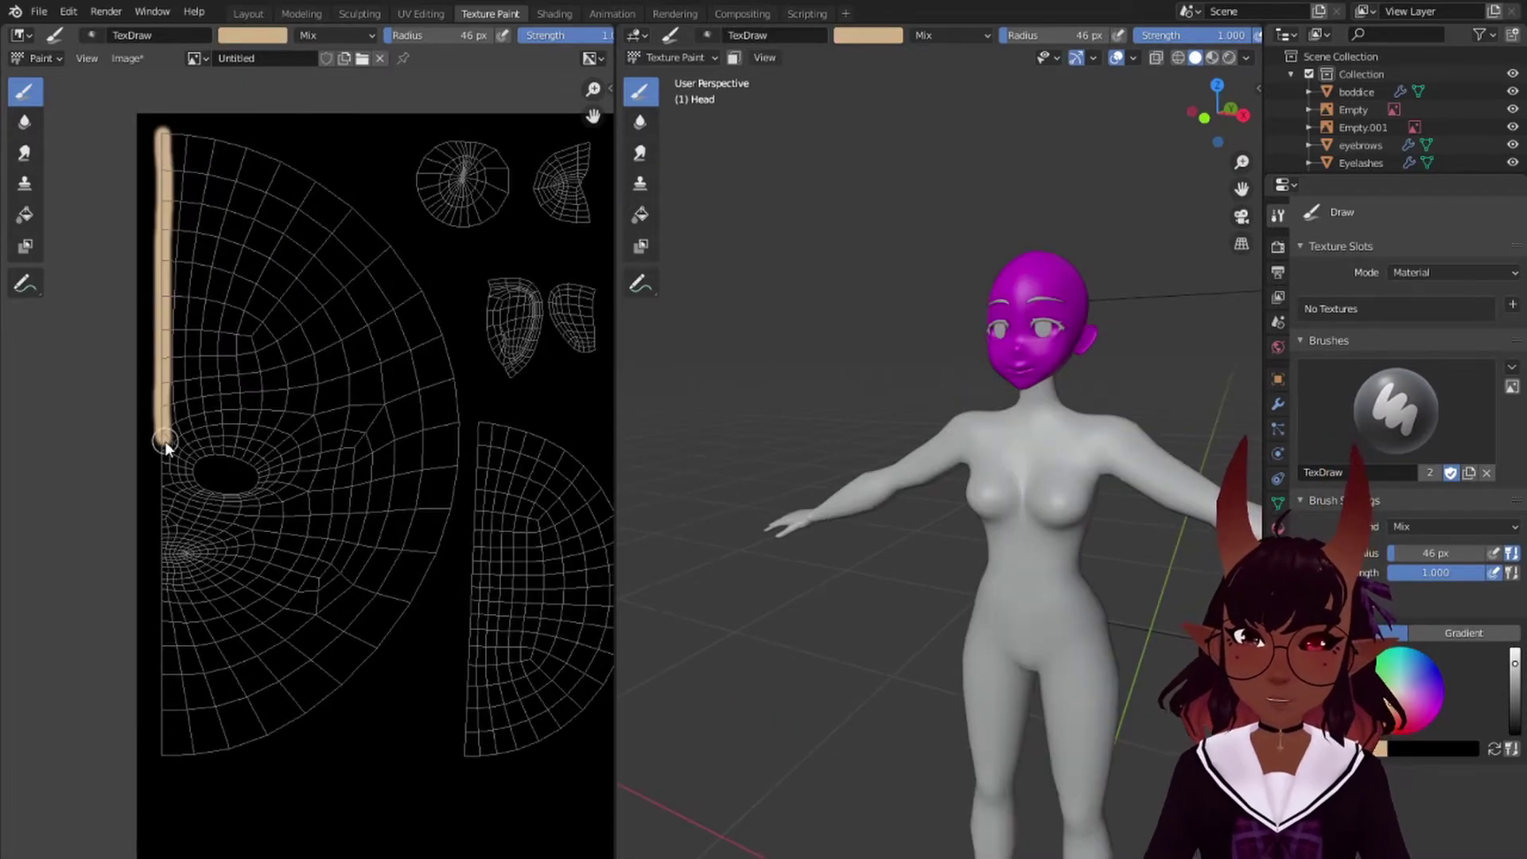
{"action": "left_click_drag", "start_coordinate": [165, 441], "coordinate": [450, 494]}
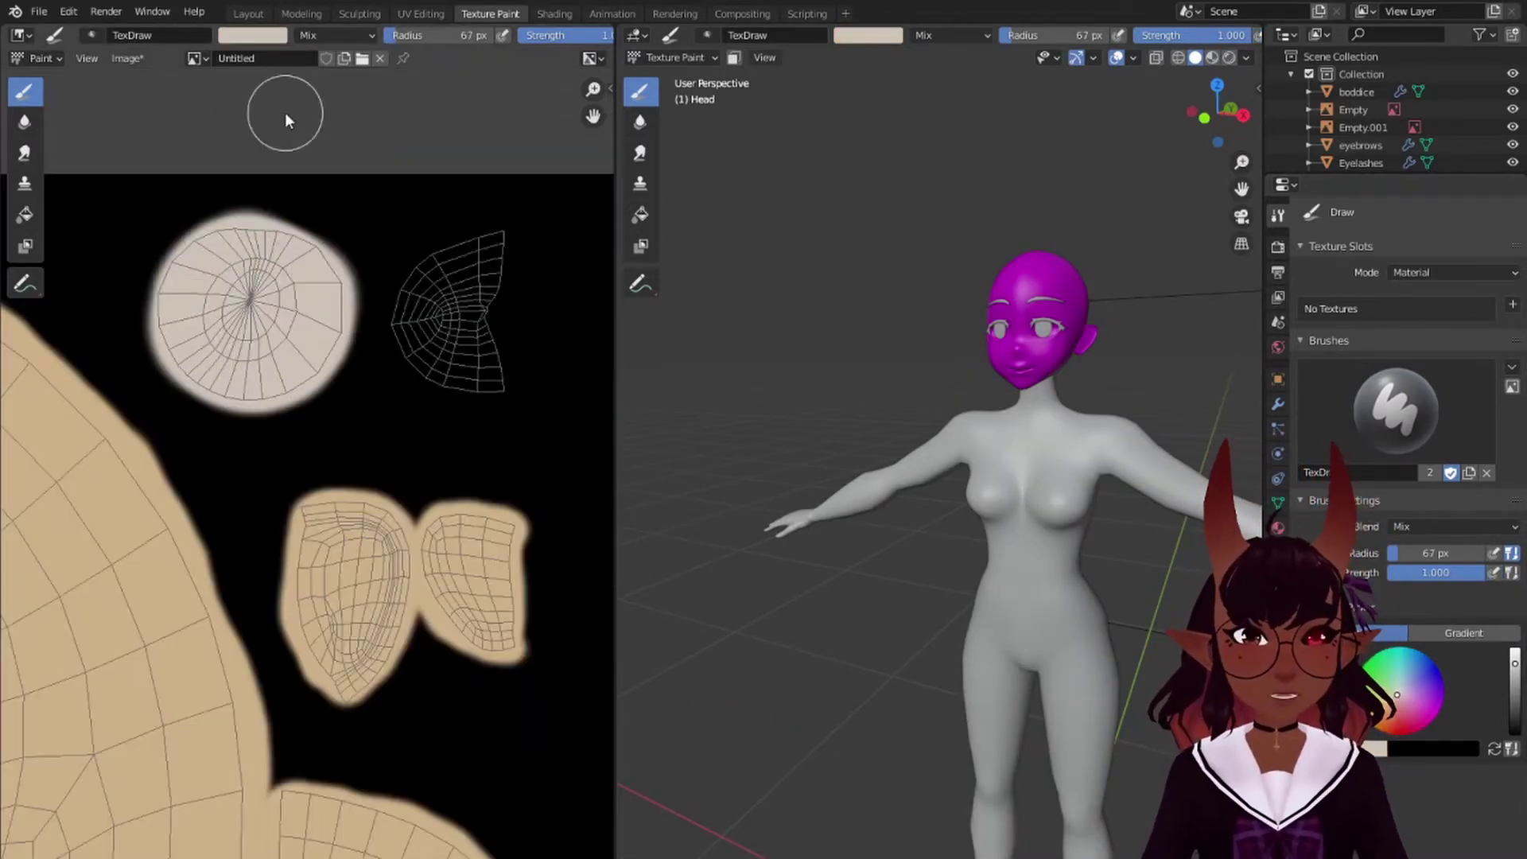
Step: Switch the brush to dark pink and paint over the small upper-right island
{"action": "left_click", "coordinate": [253, 35]}
{"action": "left_click_drag", "start_coordinate": [371, 92], "coordinate": [371, 114]}
{"action": "left_click", "coordinate": [299, 147]}
{"action": "left_click_drag", "start_coordinate": [434, 342], "coordinate": [494, 253]}
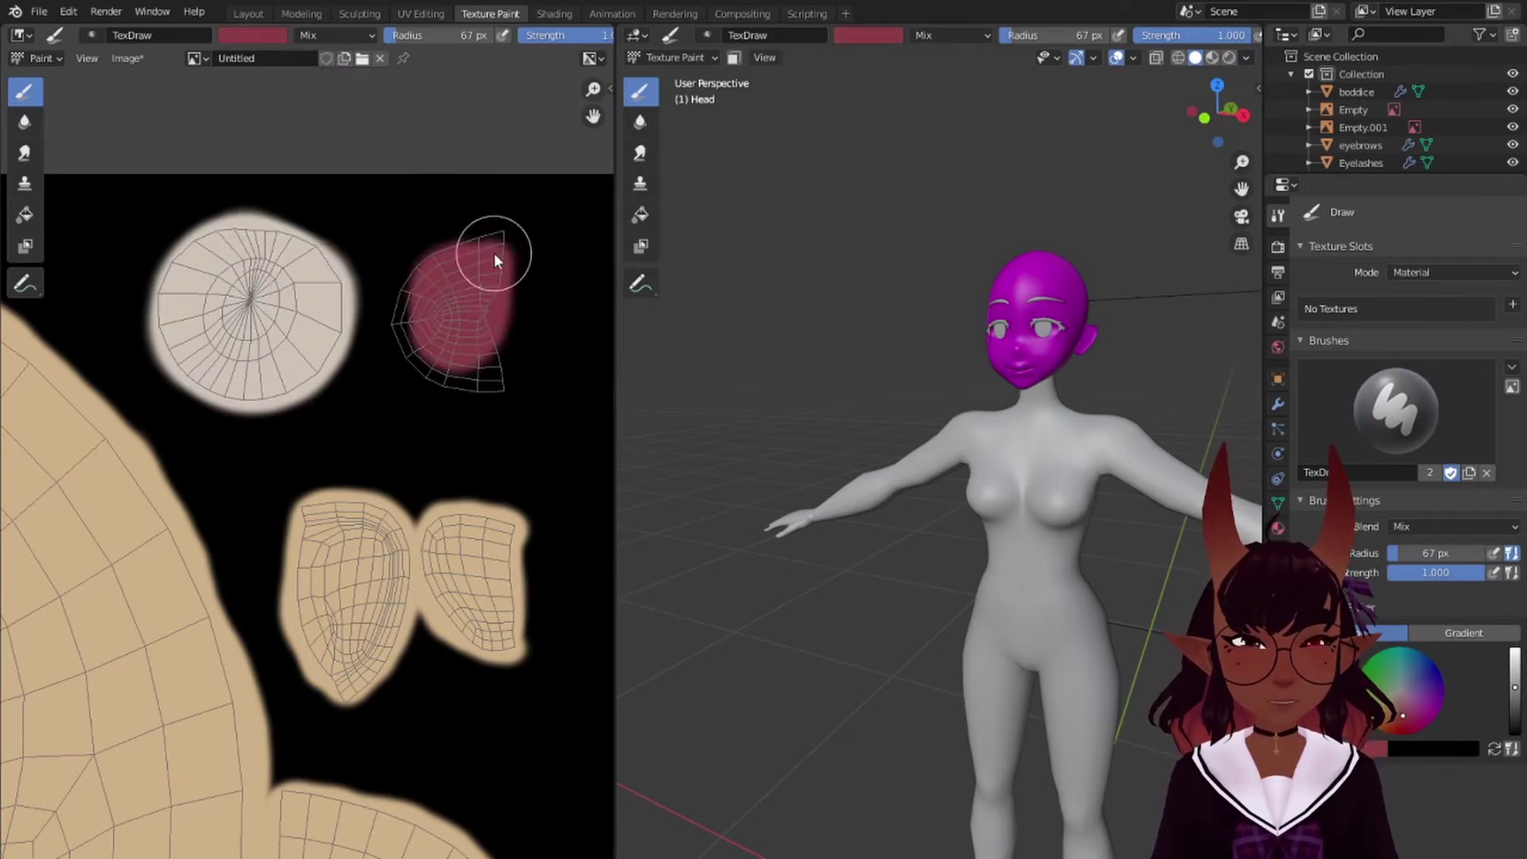
{"action": "scroll", "coordinate": [491, 377], "scroll_direction": "down", "scroll_amount": 5}
{"action": "left_click", "coordinate": [135, 59]}
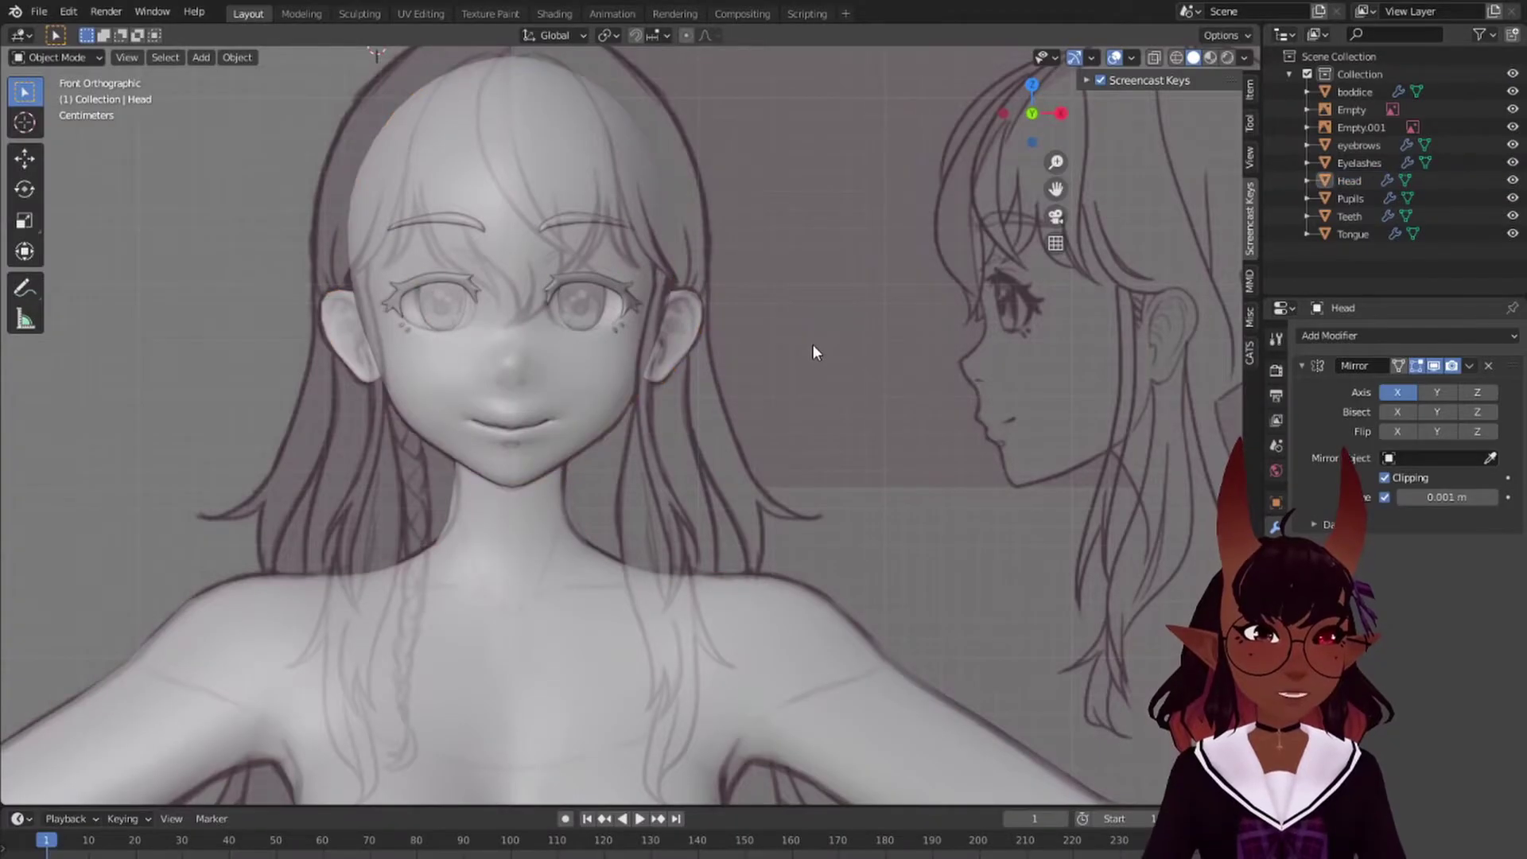
Step: Select the Head object and create its new material, 'Base Skin tut'
{"action": "left_click", "coordinate": [1349, 182]}
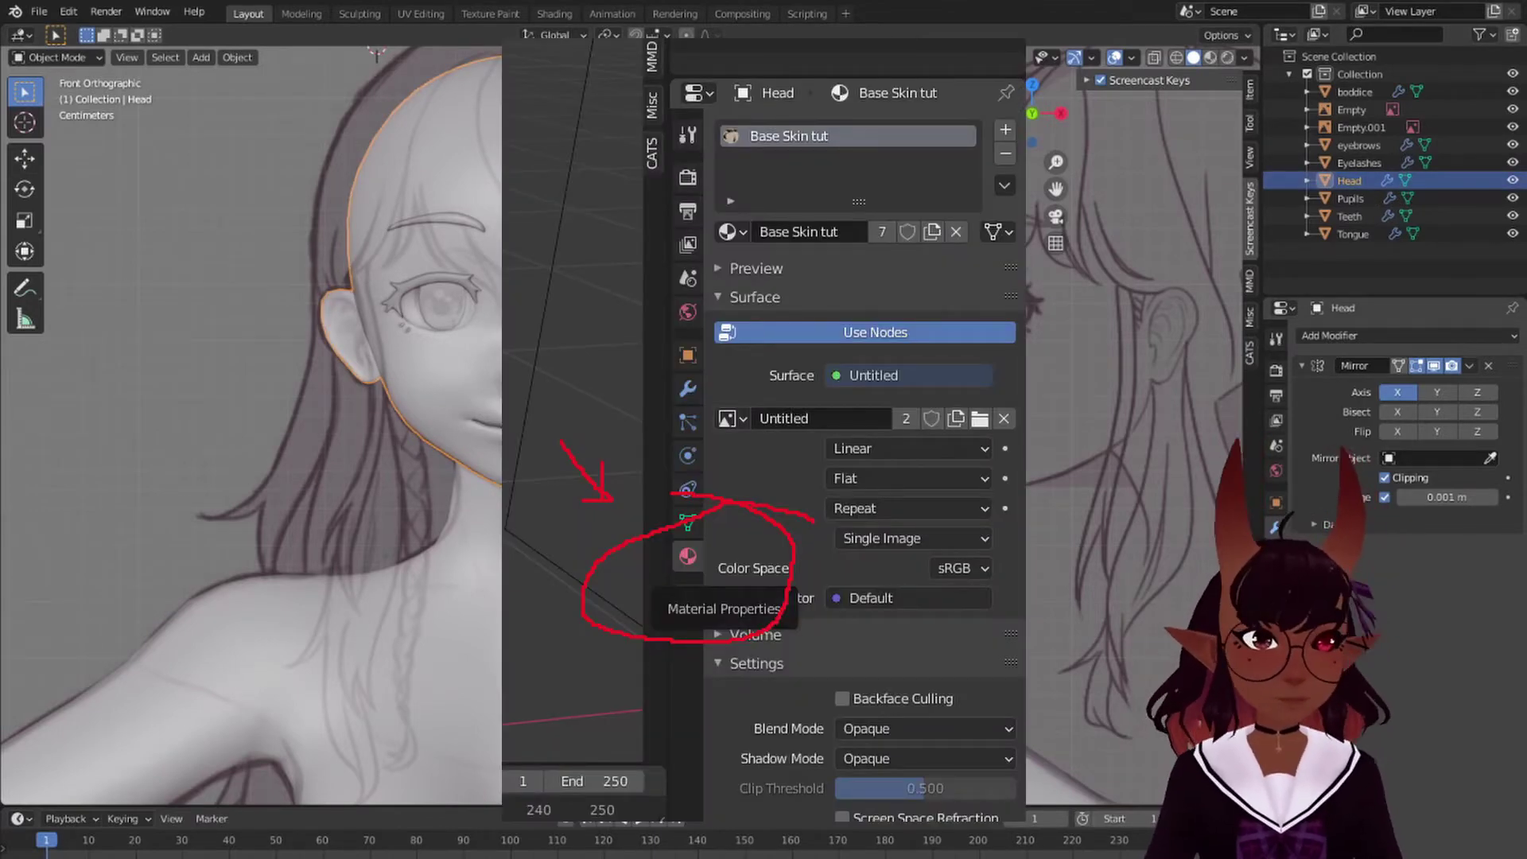
{"action": "left_click", "coordinate": [1275, 652]}
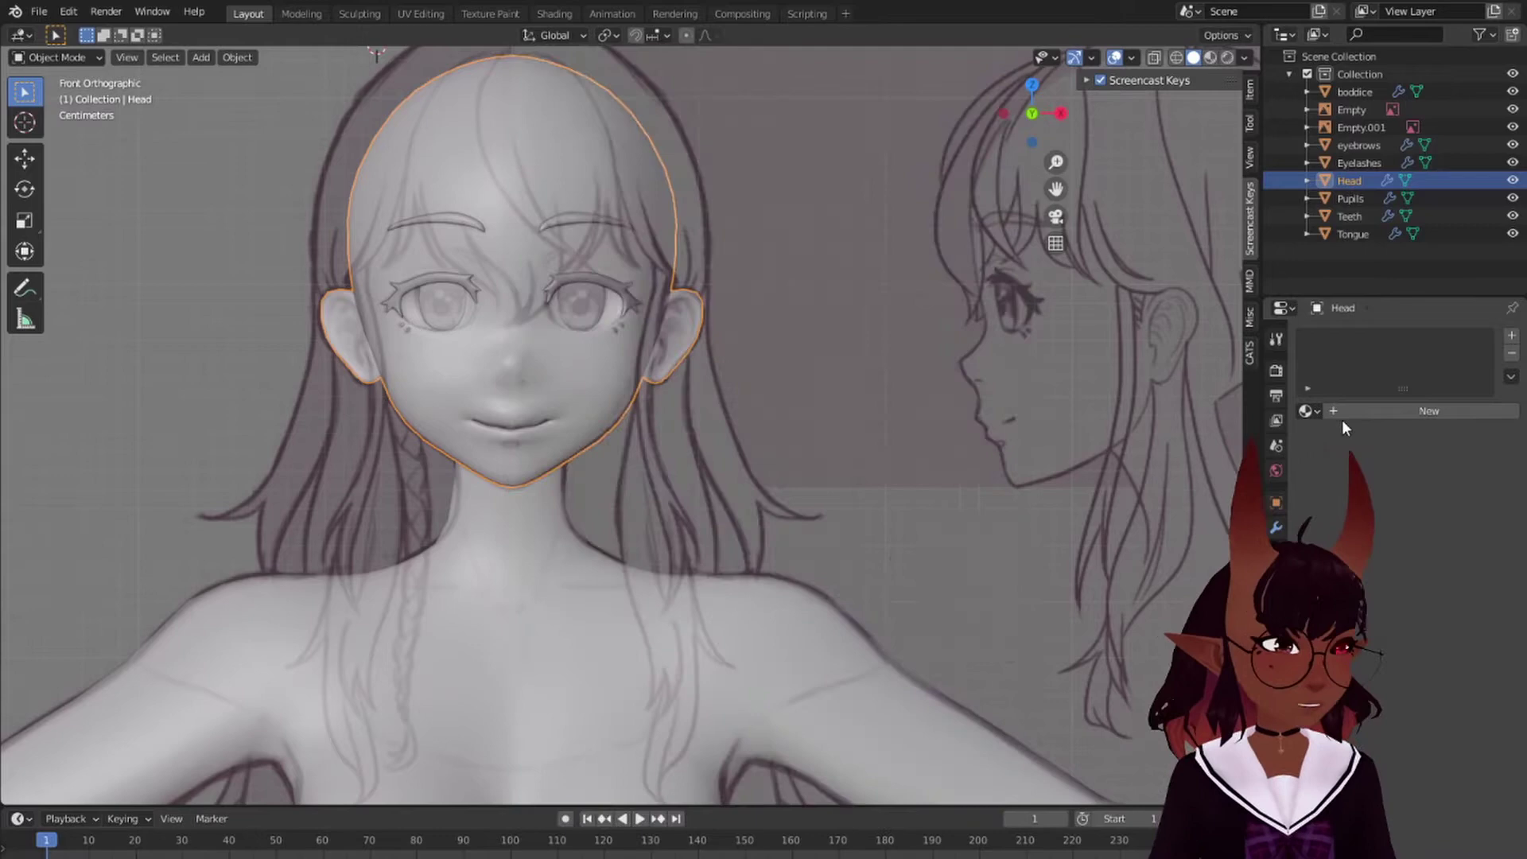
{"action": "left_click", "coordinate": [1350, 412]}
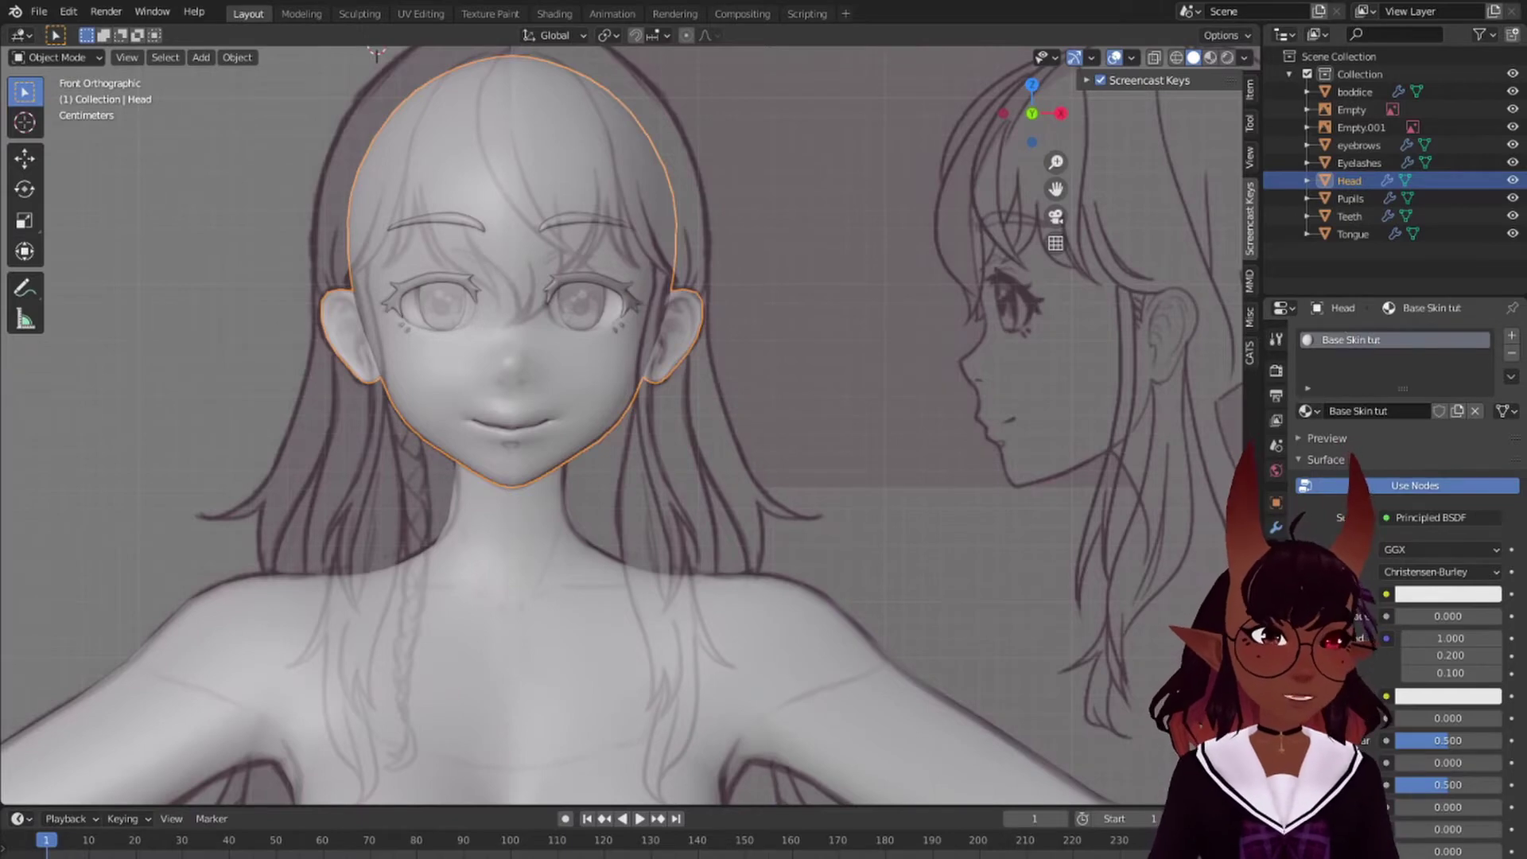
Step: Replace the Principled BSDF with the Untitled Image Texture wired into the Material Output Surface
{"action": "left_click", "coordinate": [544, 15]}
{"action": "scroll", "coordinate": [638, 186], "scroll_direction": "up", "scroll_amount": 5}
{"action": "scroll", "coordinate": [779, 650], "scroll_direction": "down", "scroll_amount": 2}
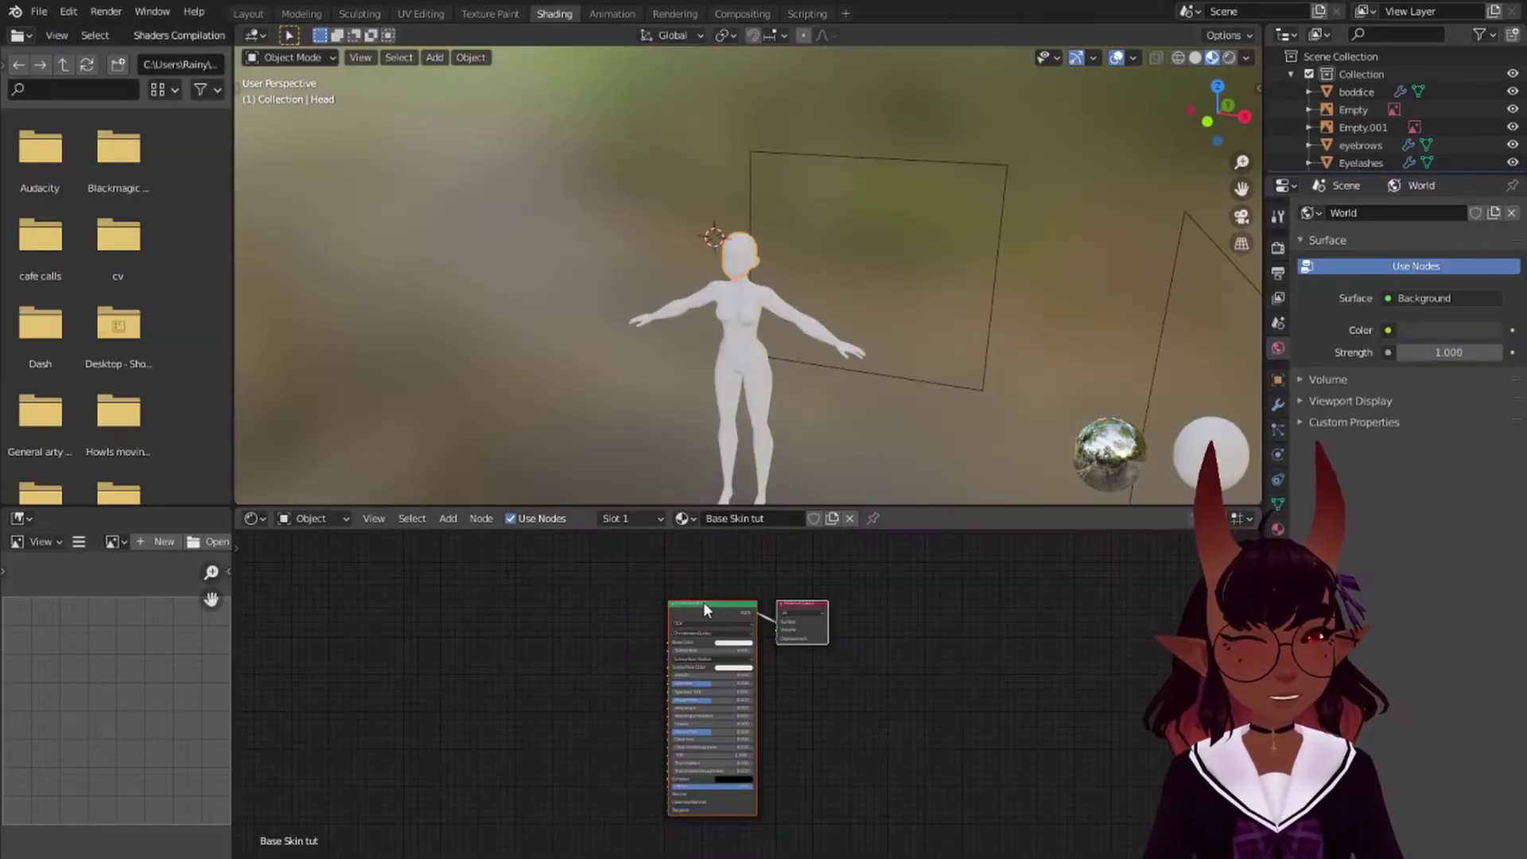
{"action": "scroll", "coordinate": [716, 648], "scroll_direction": "up", "scroll_amount": 1}
{"action": "left_click", "coordinate": [715, 648]}
{"action": "key", "text": "Delete"}
{"action": "scroll", "coordinate": [716, 648], "scroll_direction": "up", "scroll_amount": 1}
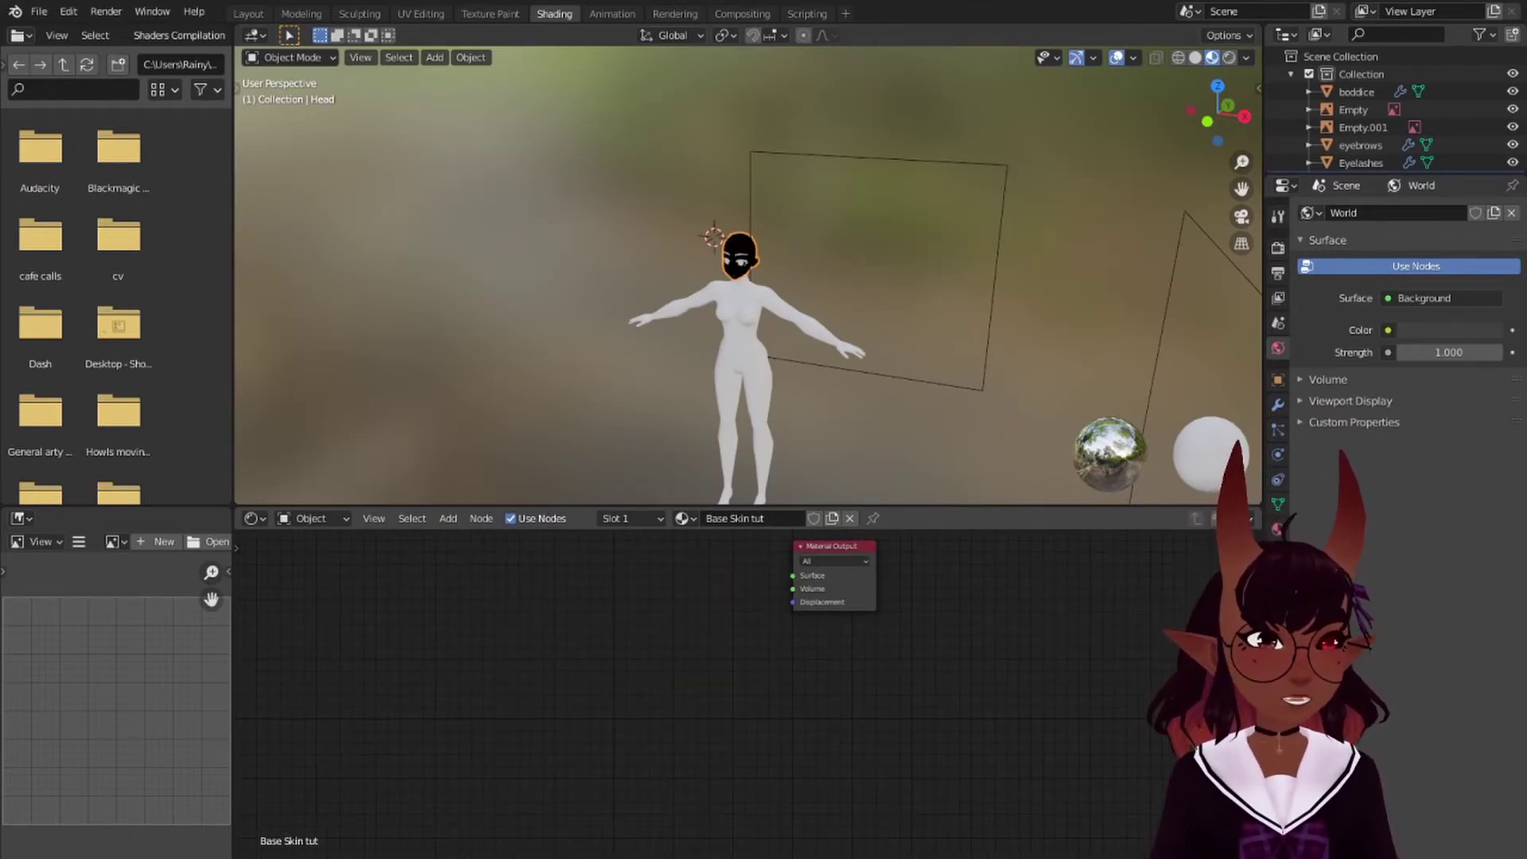
{"action": "key", "text": "ctrl+z"}
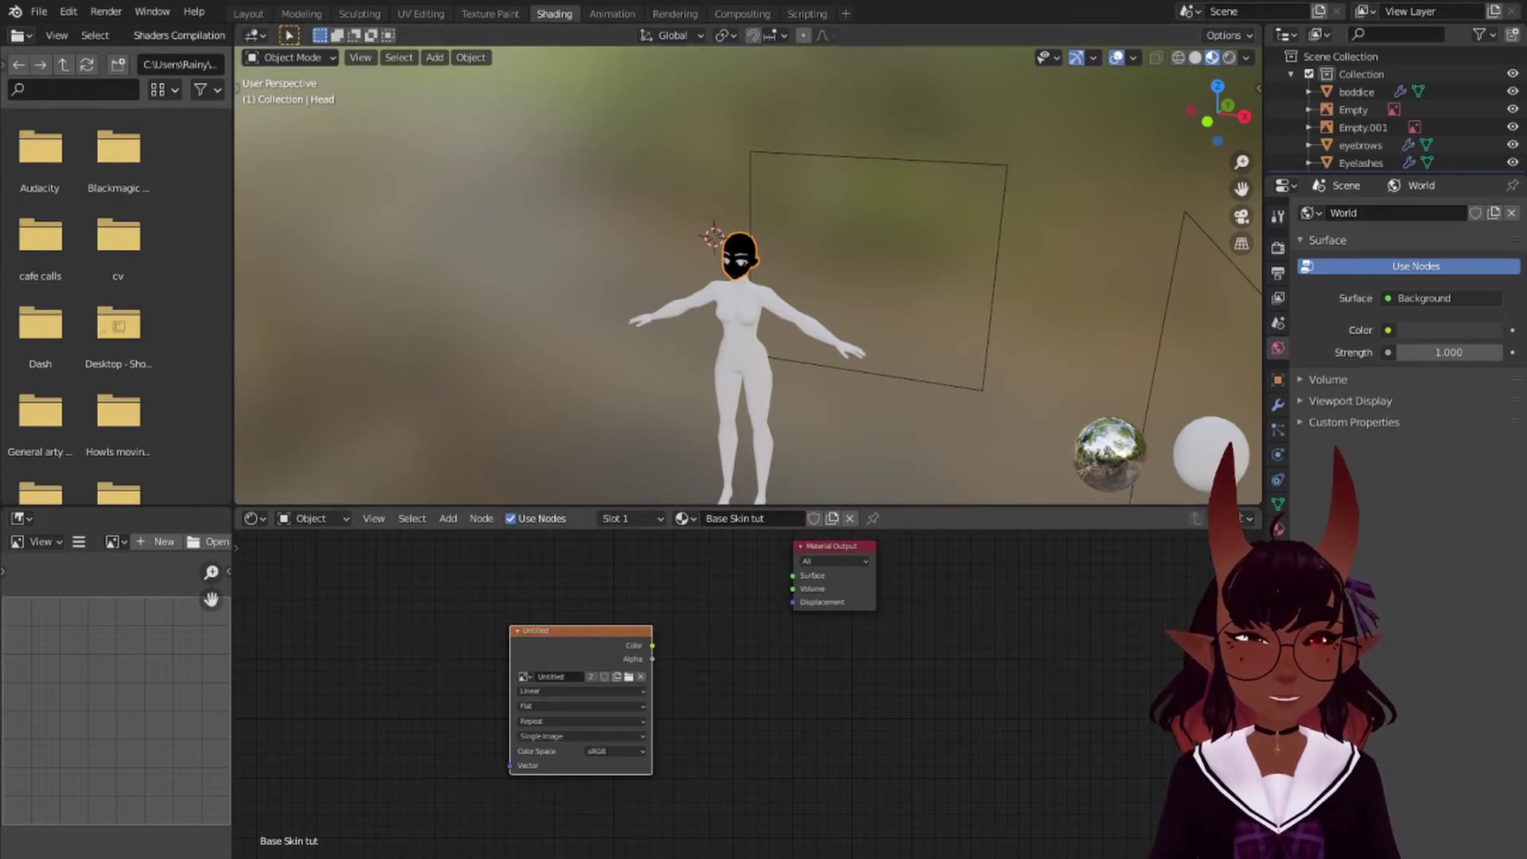
{"action": "scroll", "coordinate": [634, 637], "scroll_direction": "up", "scroll_amount": 1}
{"action": "left_click_drag", "start_coordinate": [634, 637], "coordinate": [800, 553]}
{"action": "scroll", "coordinate": [761, 360], "scroll_direction": "up", "scroll_amount": 6}
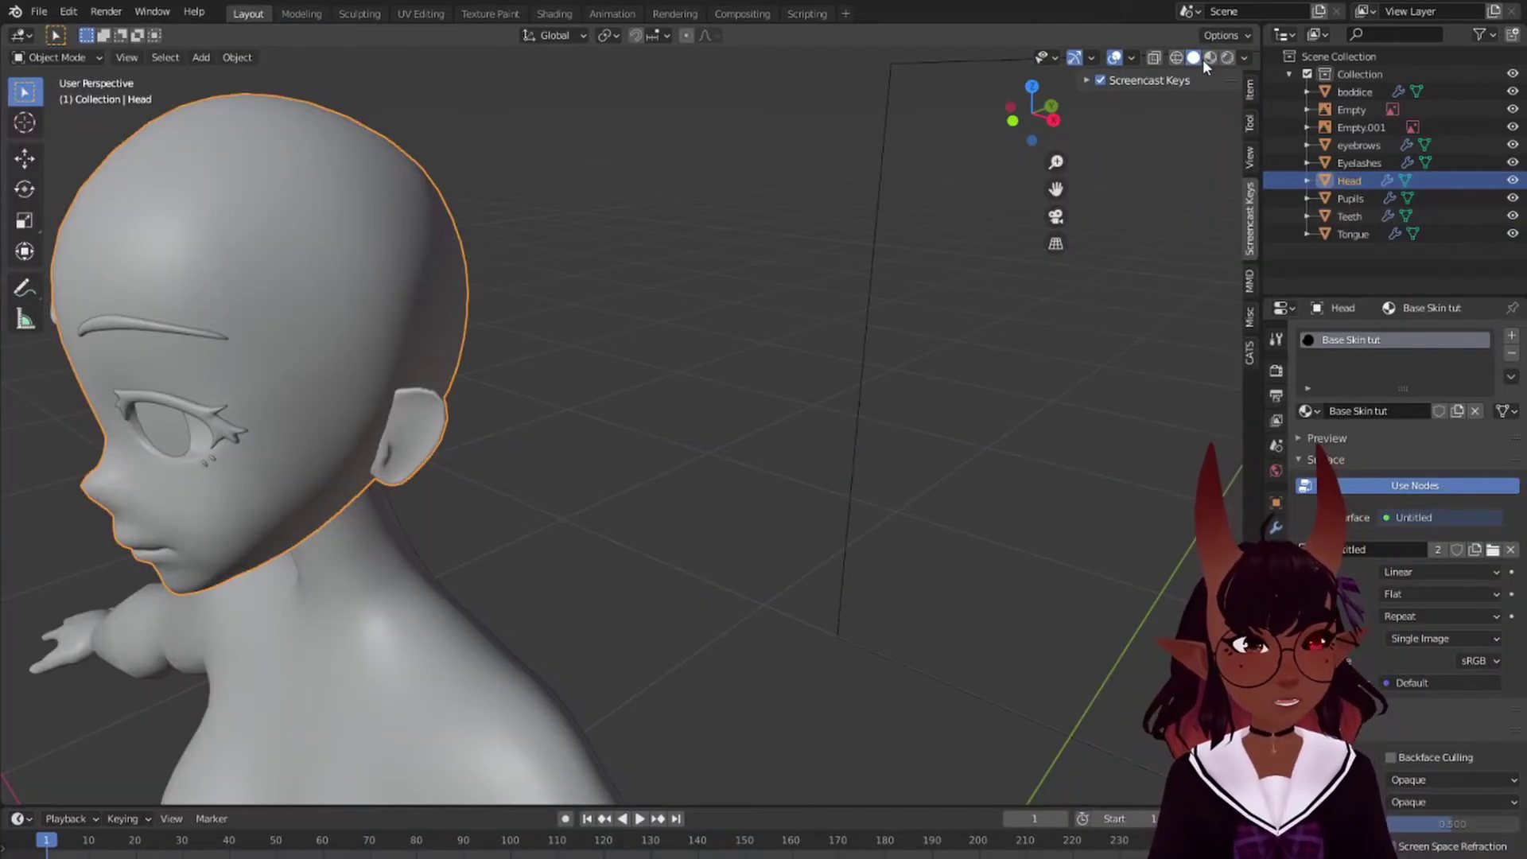
Step: Preview the peach head, then select the bodice's armpit seam edge to clear its seam
{"action": "left_click", "coordinate": [1207, 58]}
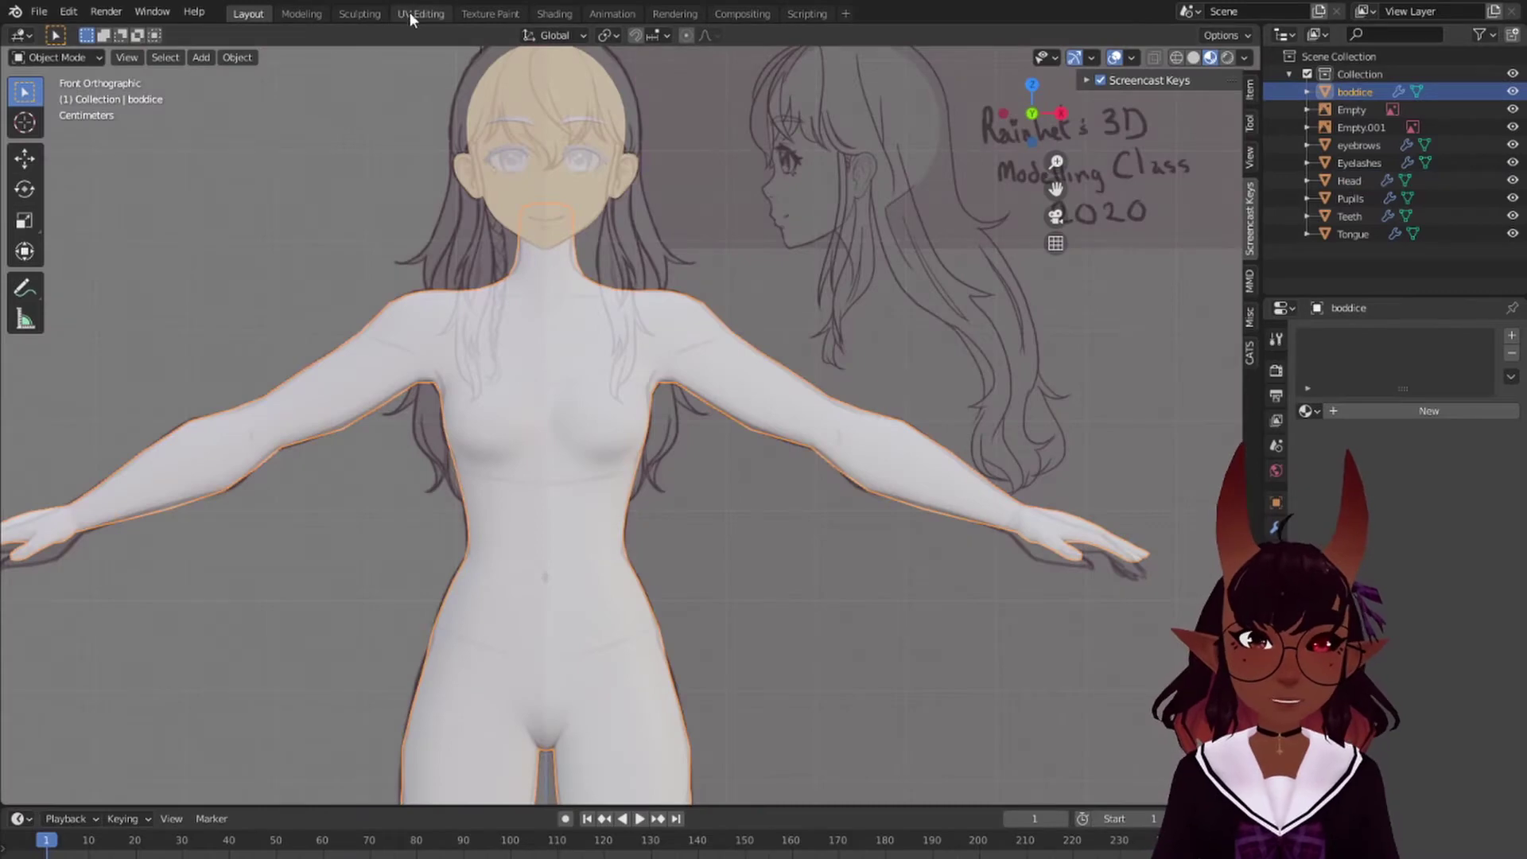
{"action": "left_click", "coordinate": [410, 13]}
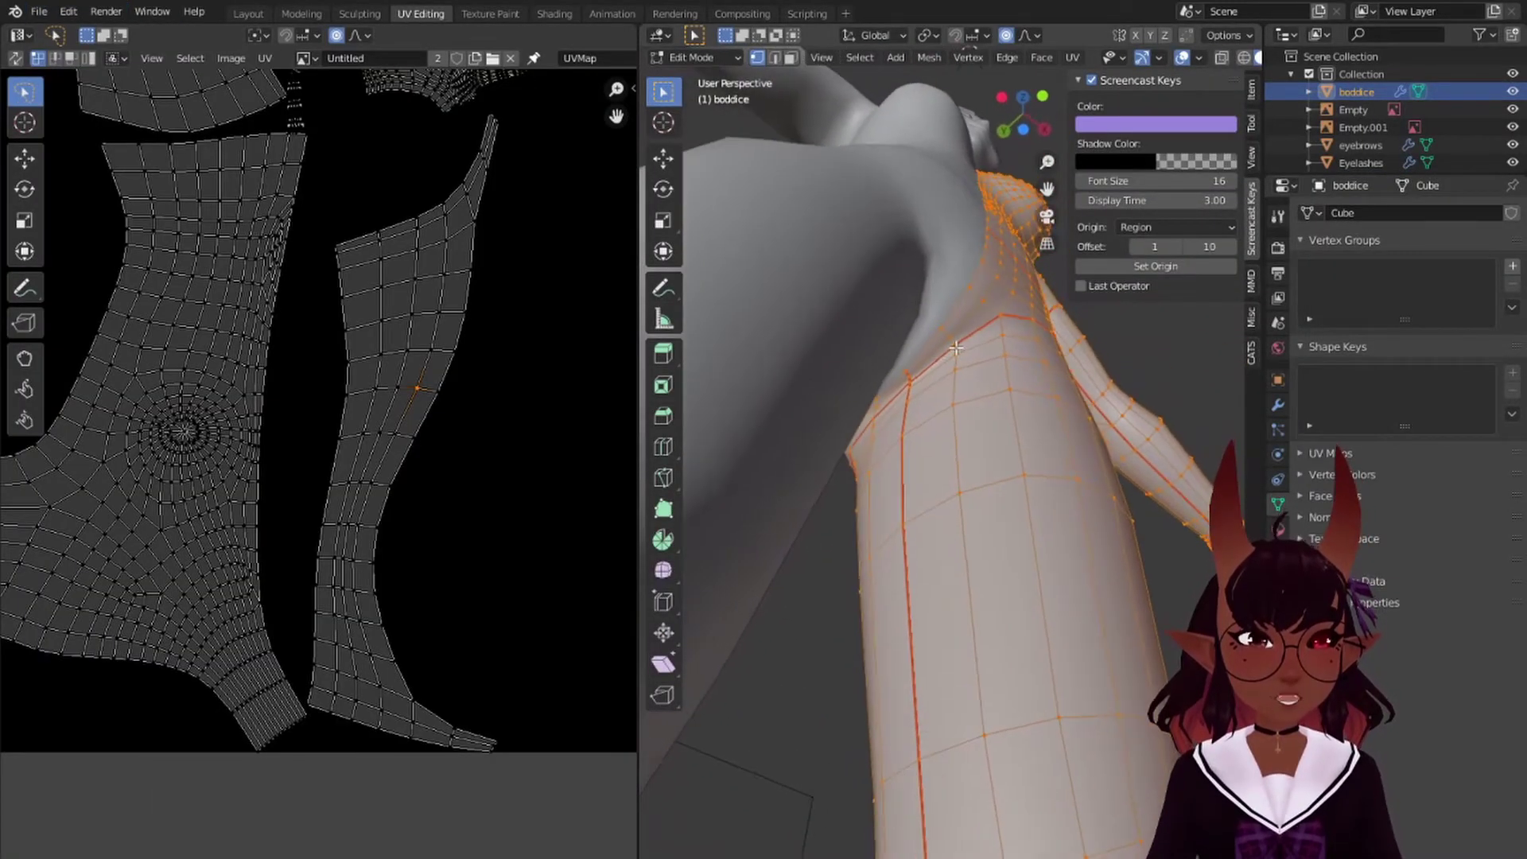
{"action": "scroll", "coordinate": [865, 388], "scroll_direction": "up", "scroll_amount": 3}
{"action": "middle_click_drag", "start_coordinate": [865, 388], "coordinate": [885, 318]}
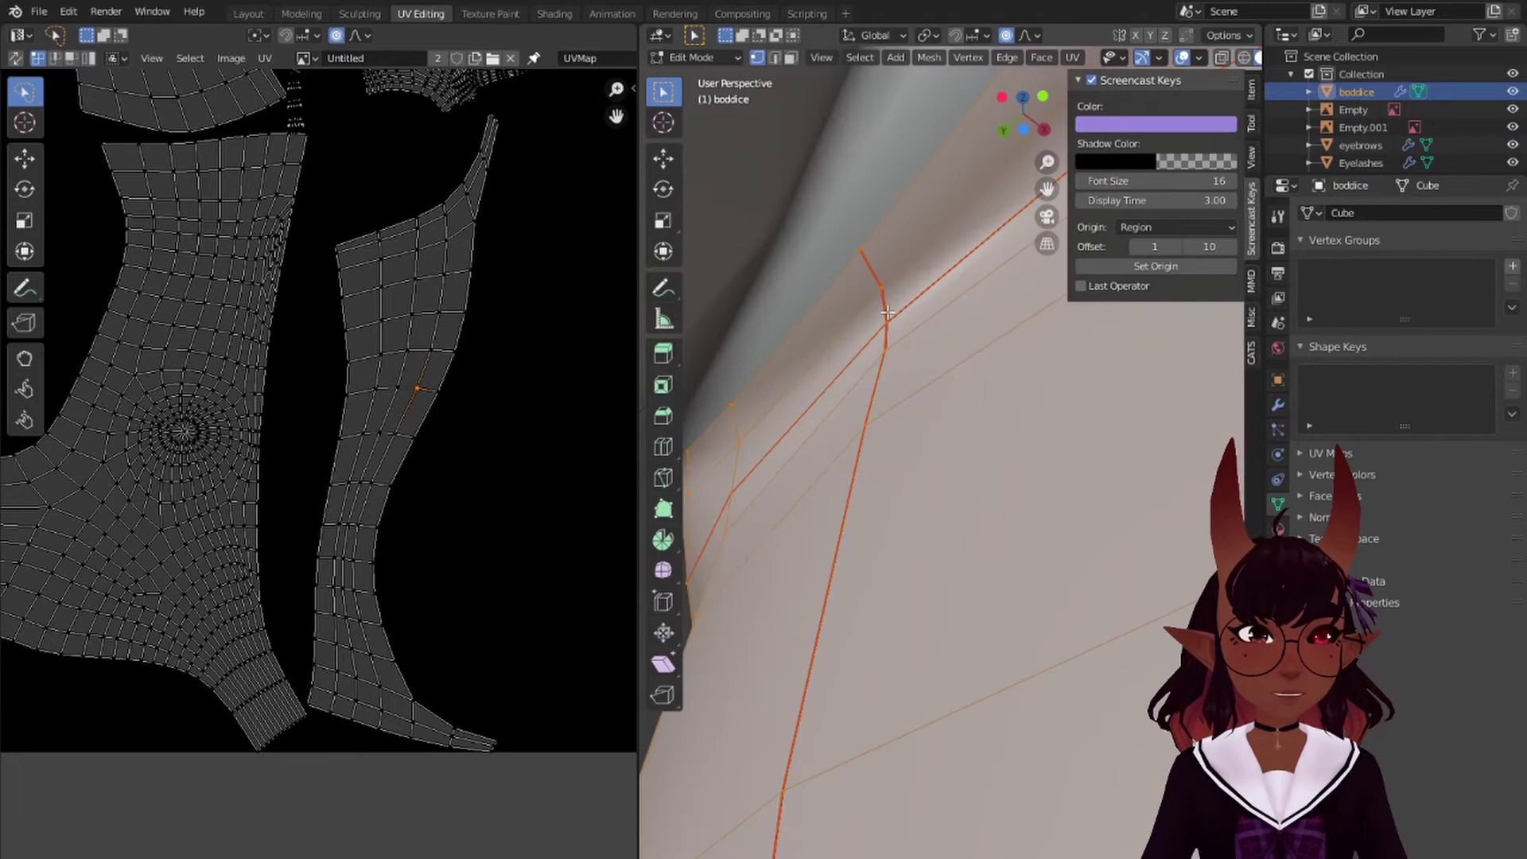
{"action": "left_click", "coordinate": [886, 309]}
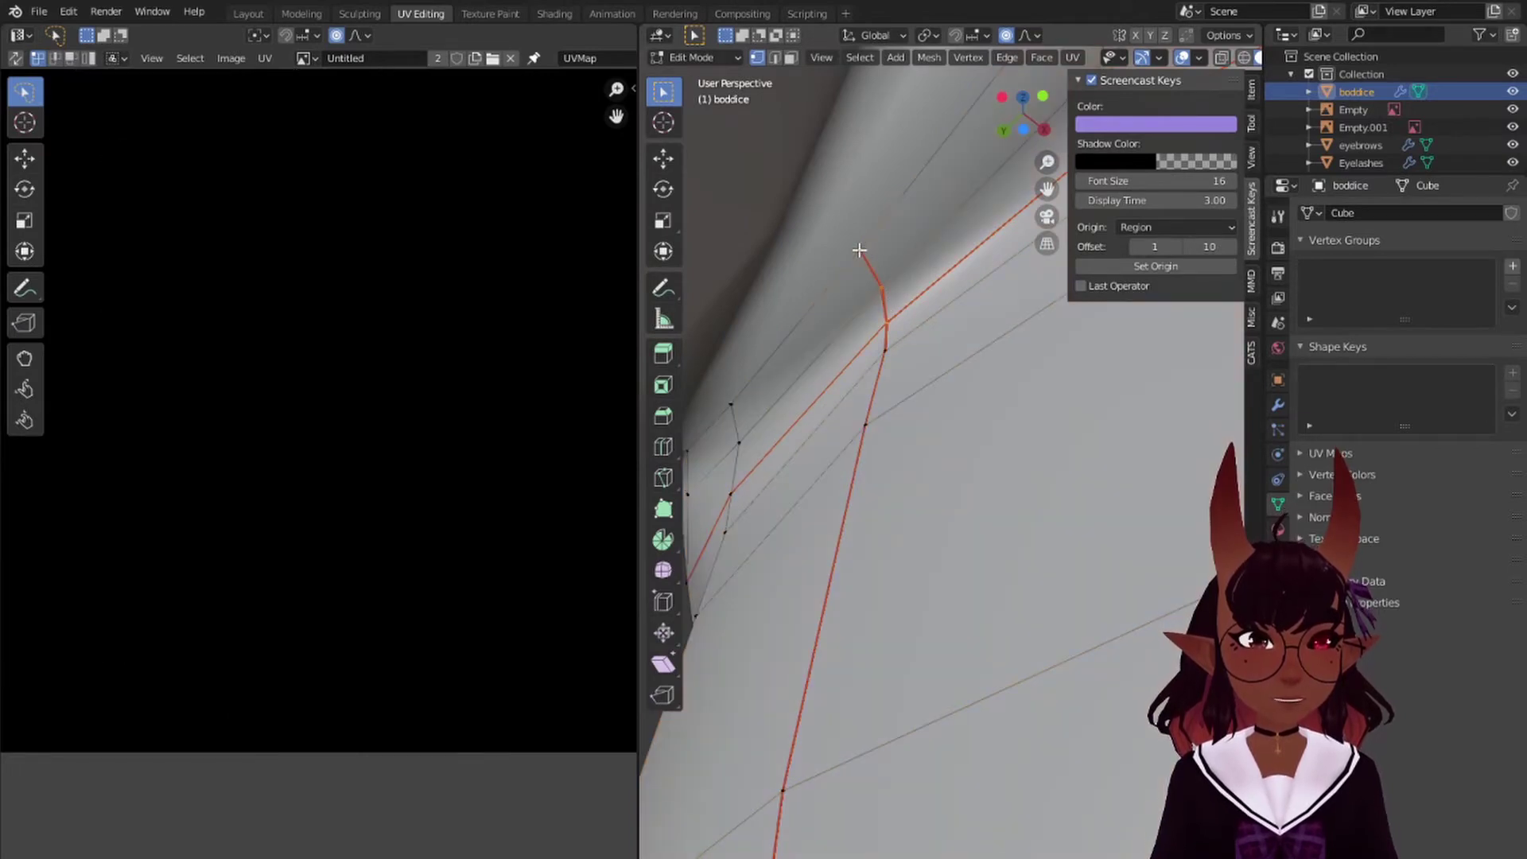
{"action": "key", "text": "ctrl+e"}
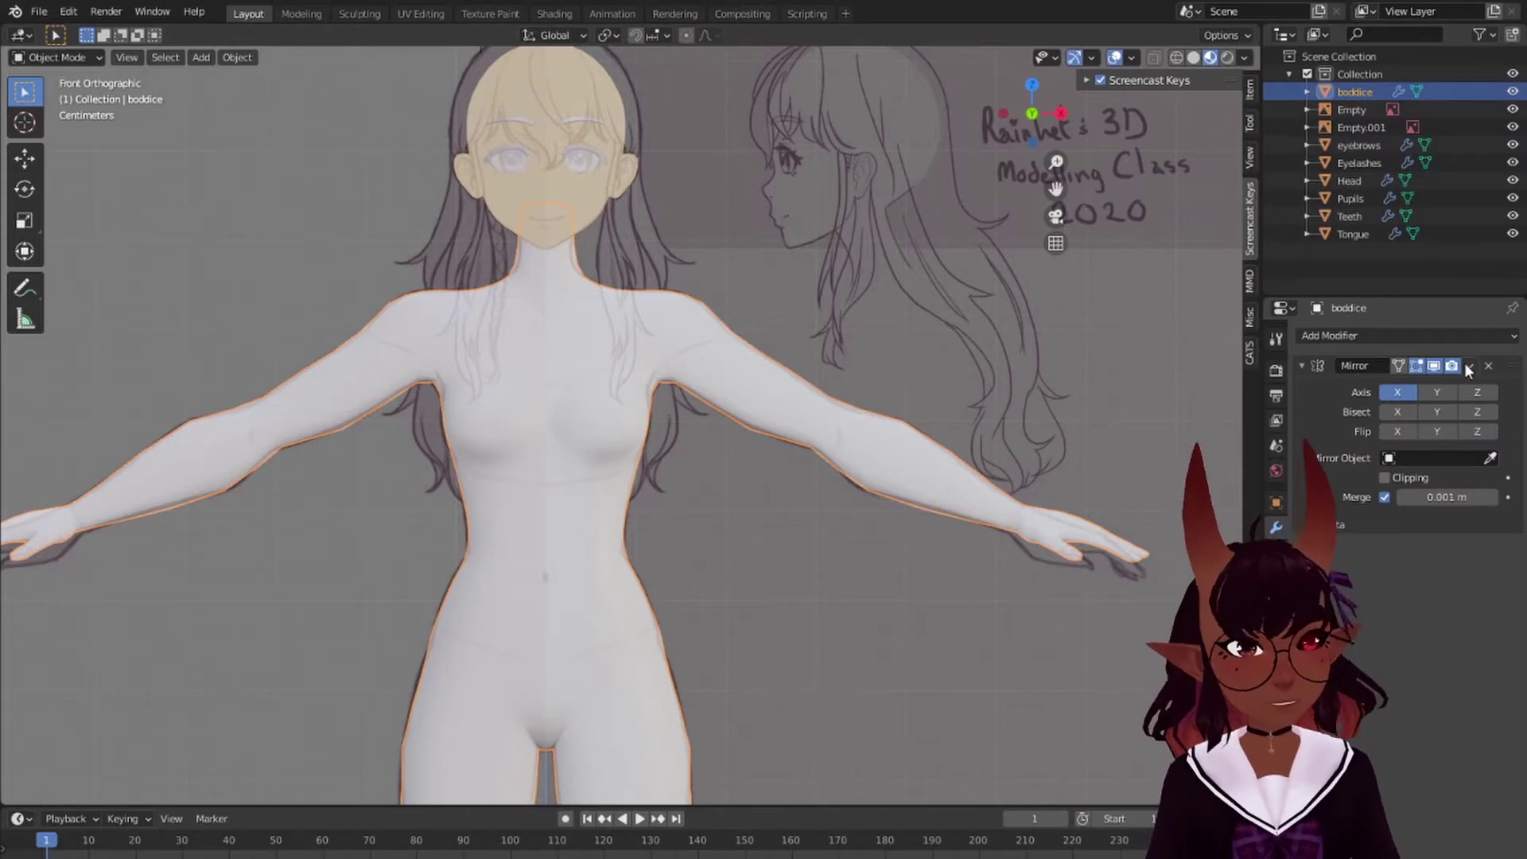
Step: Apply the bodice's Mirror modifier and unwrap its UVs again
{"action": "left_click", "coordinate": [1467, 367]}
{"action": "left_click", "coordinate": [1410, 385]}
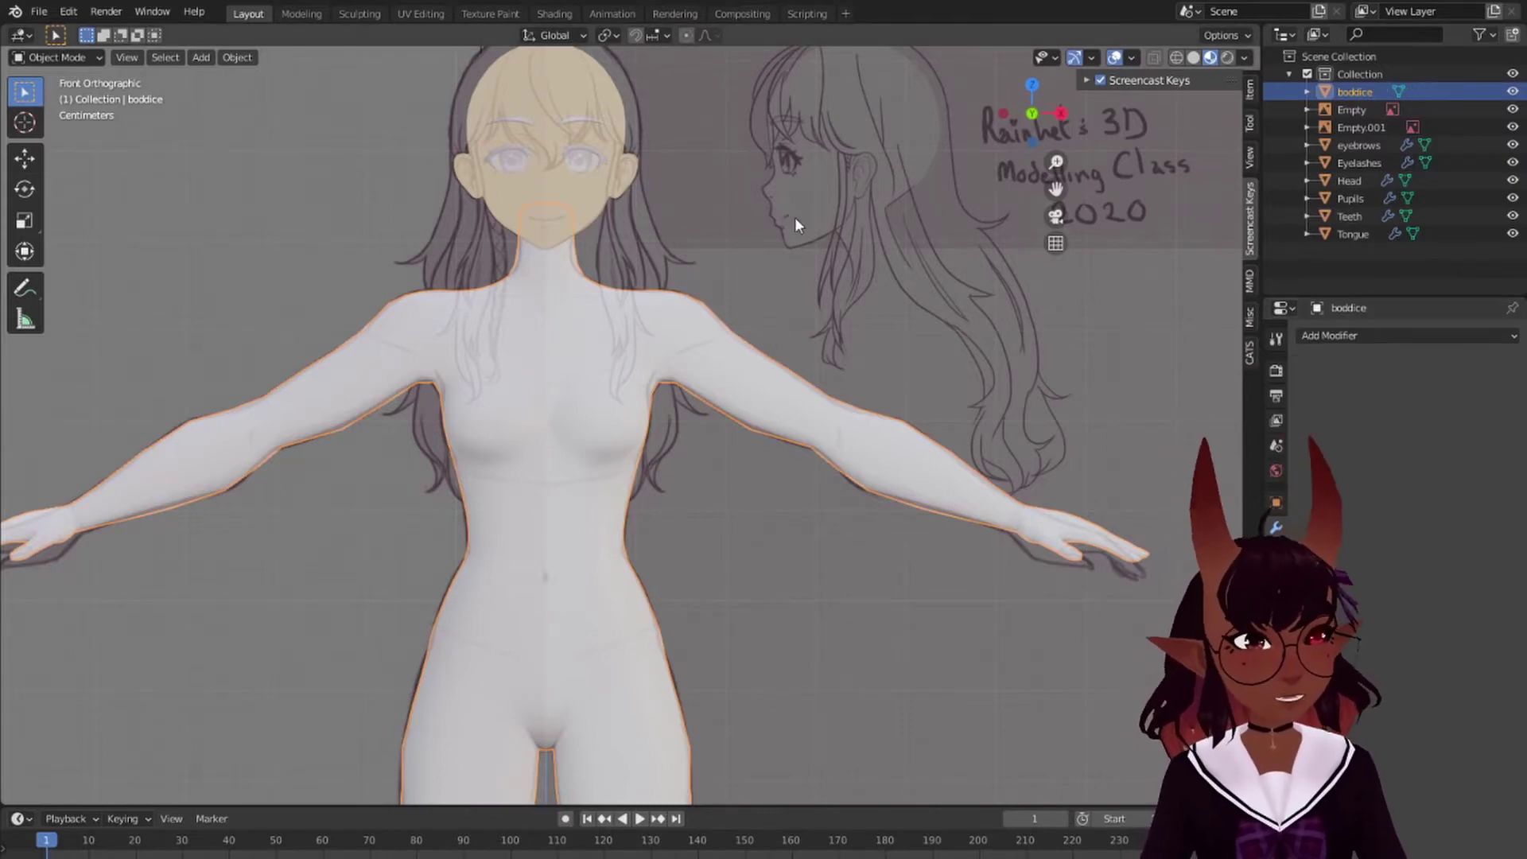
{"action": "left_click", "coordinate": [419, 15]}
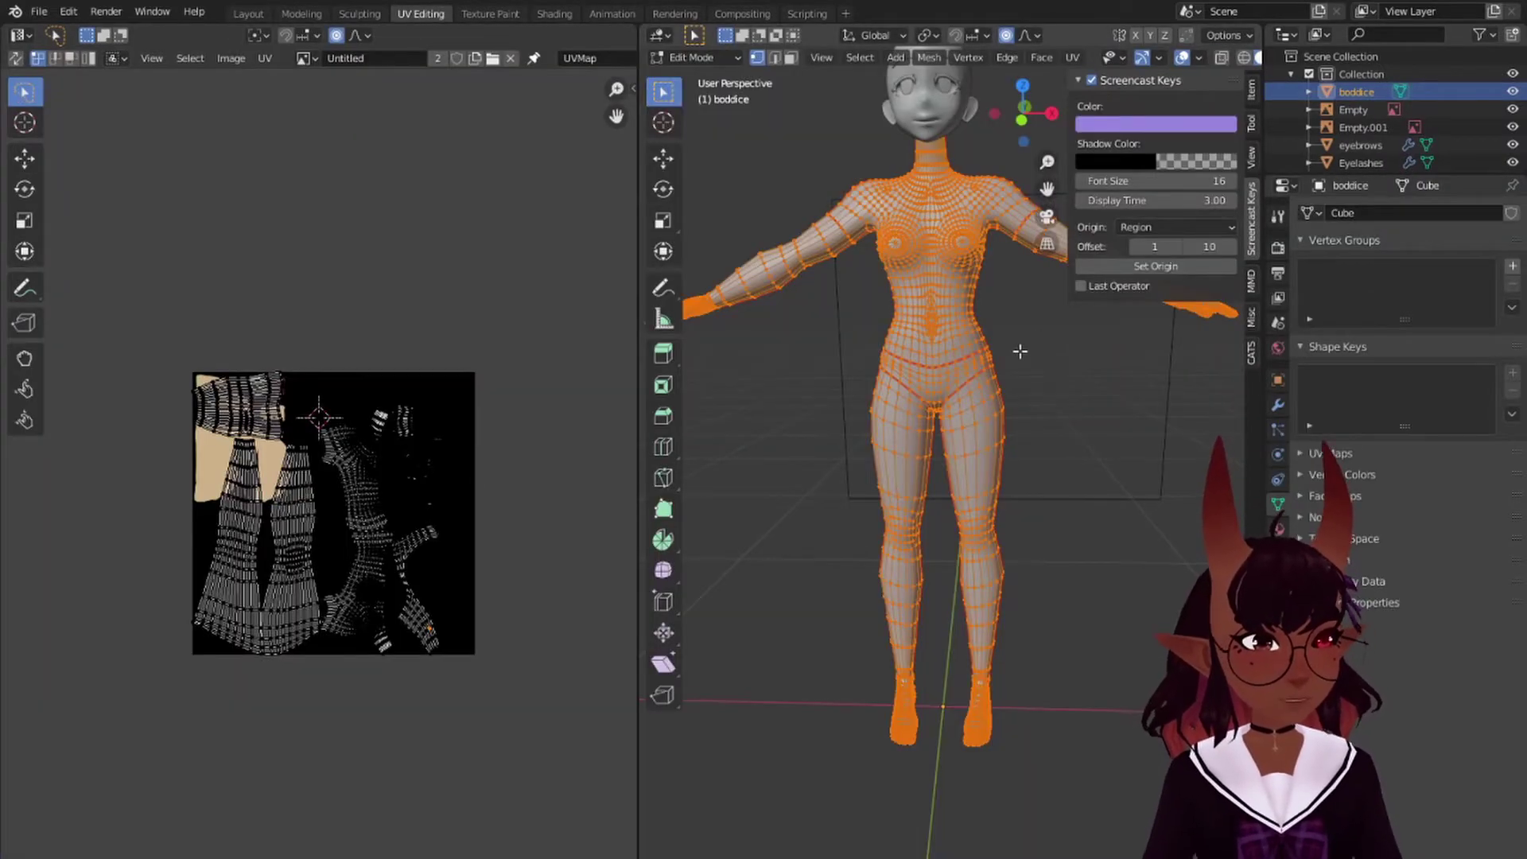
{"action": "key", "text": "u"}
{"action": "left_click", "coordinate": [1019, 351]}
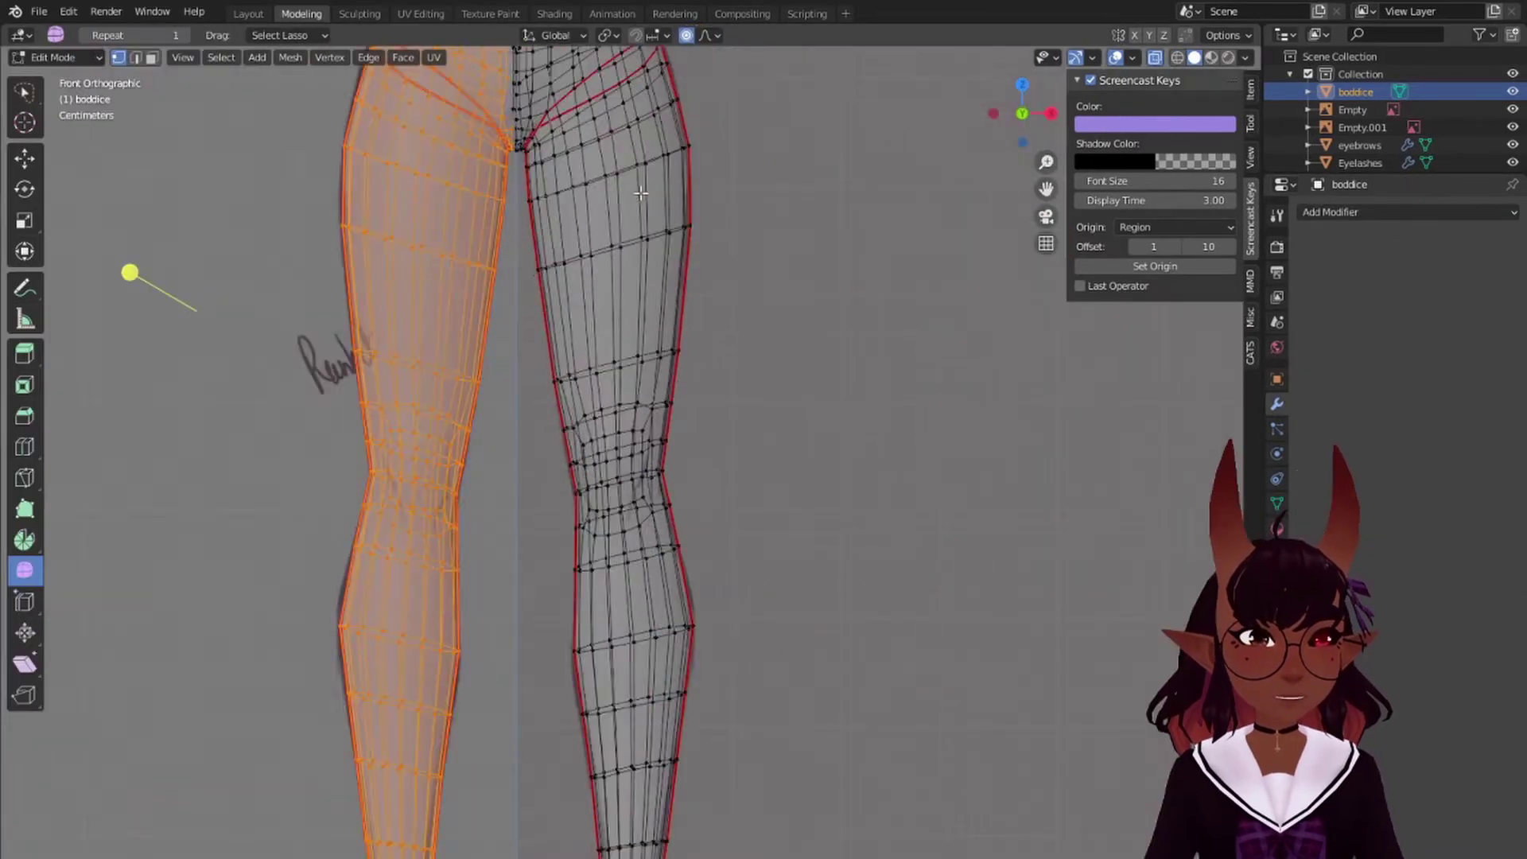
Step: Delete the bodice's left half and add a fresh Mirror modifier
{"action": "middle_click_drag", "start_coordinate": [641, 192], "coordinate": [689, 427], "text": "shift"}
{"action": "key", "text": "x"}
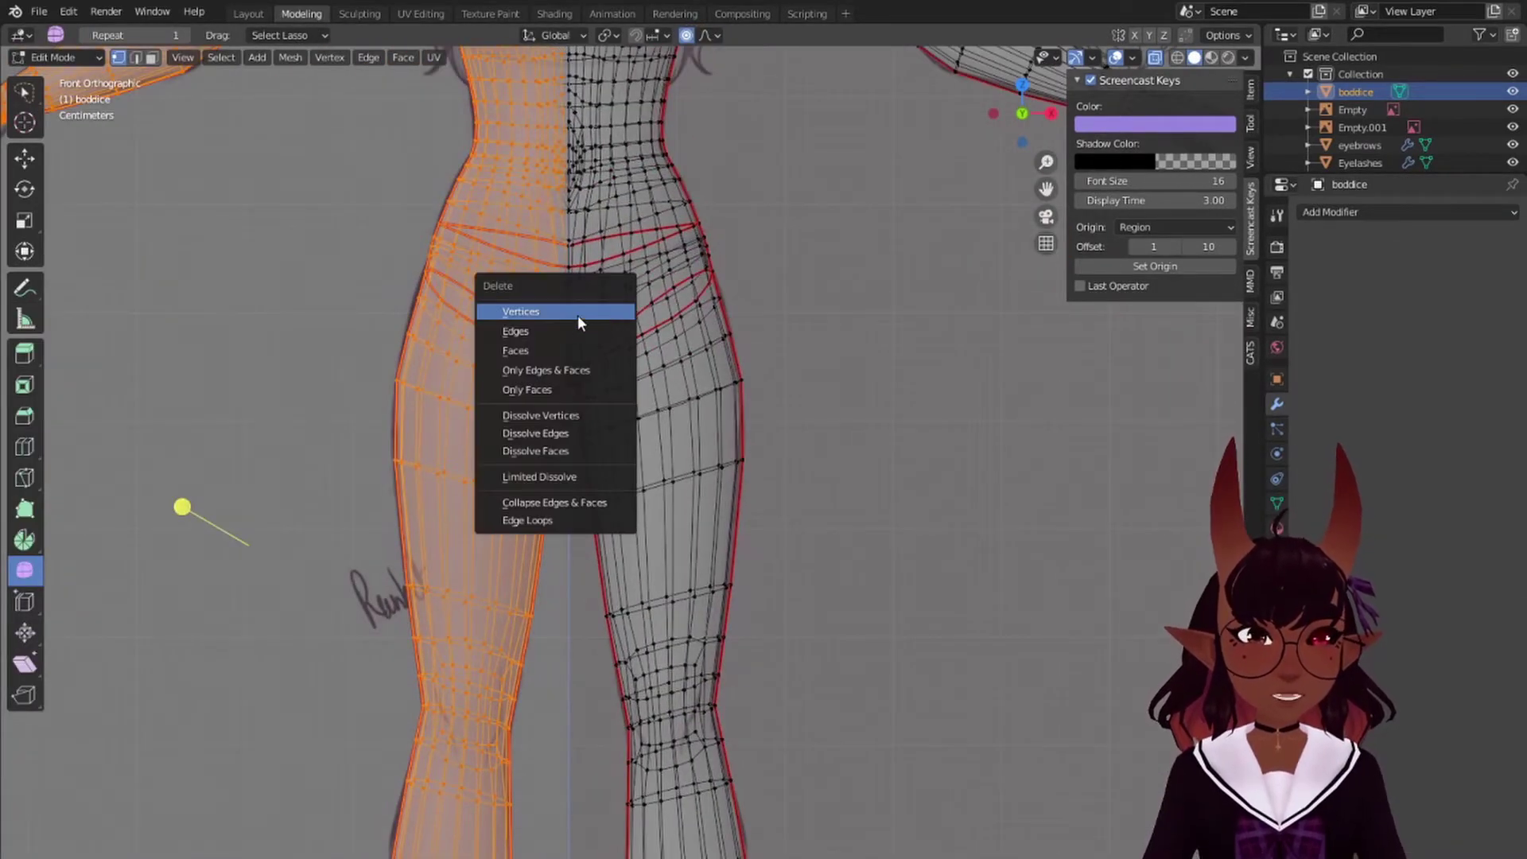
{"action": "left_click", "coordinate": [577, 314]}
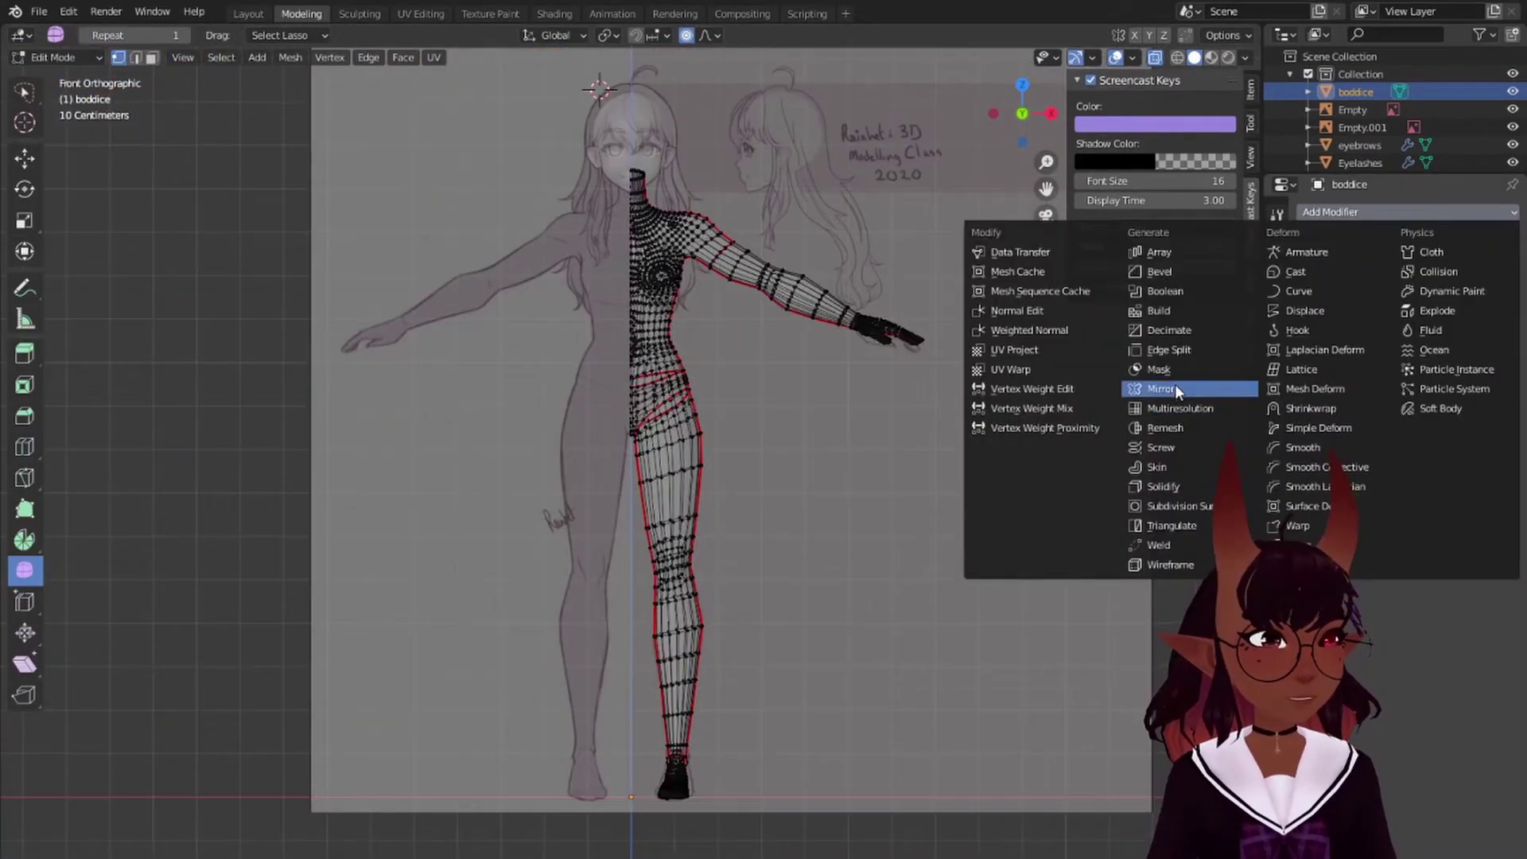
{"action": "left_click", "coordinate": [1160, 389]}
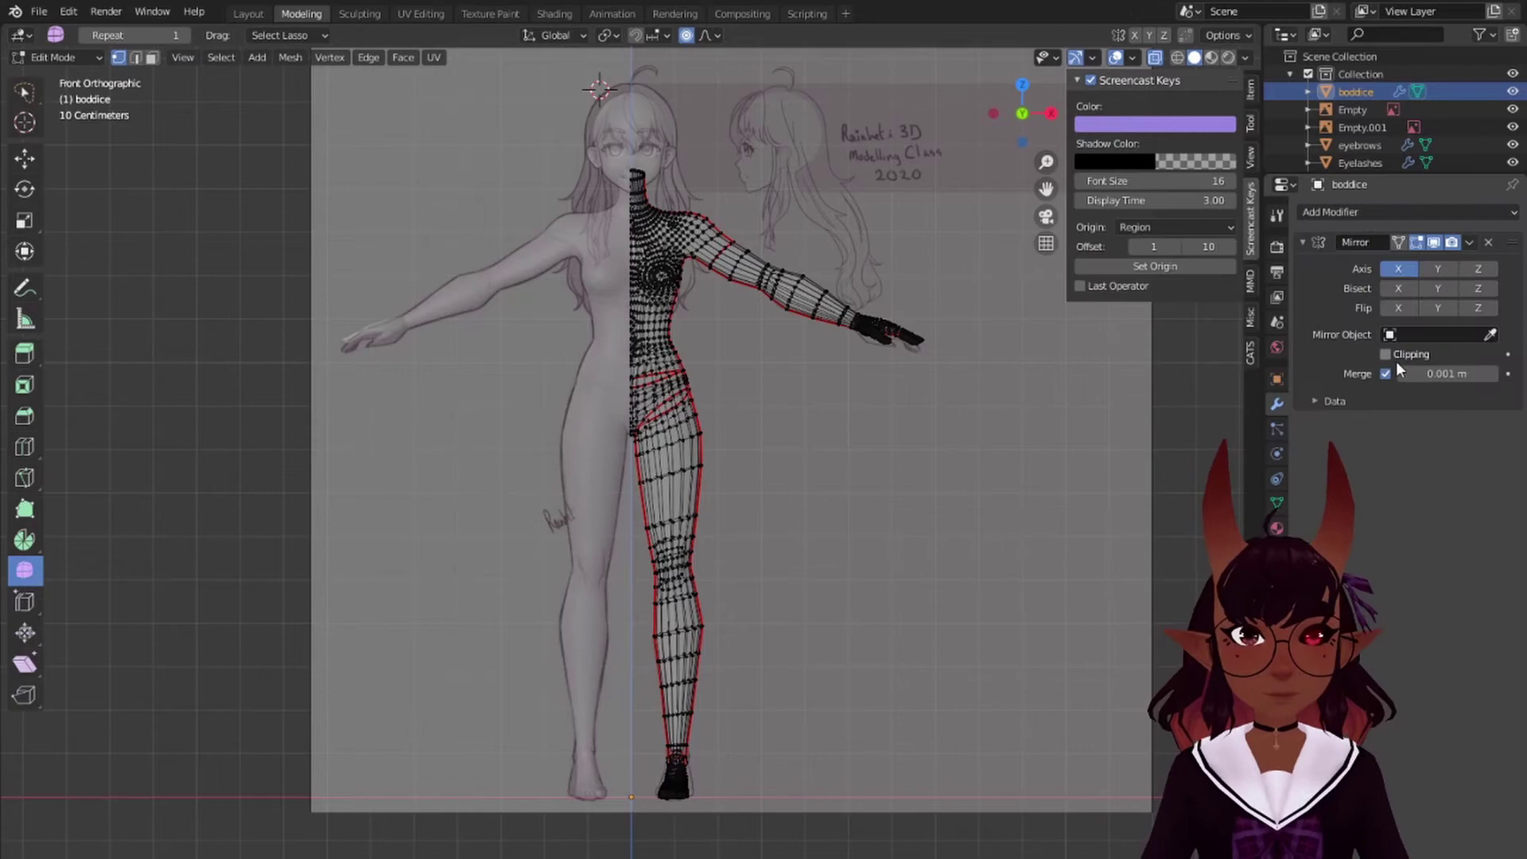
{"action": "left_click", "coordinate": [415, 14]}
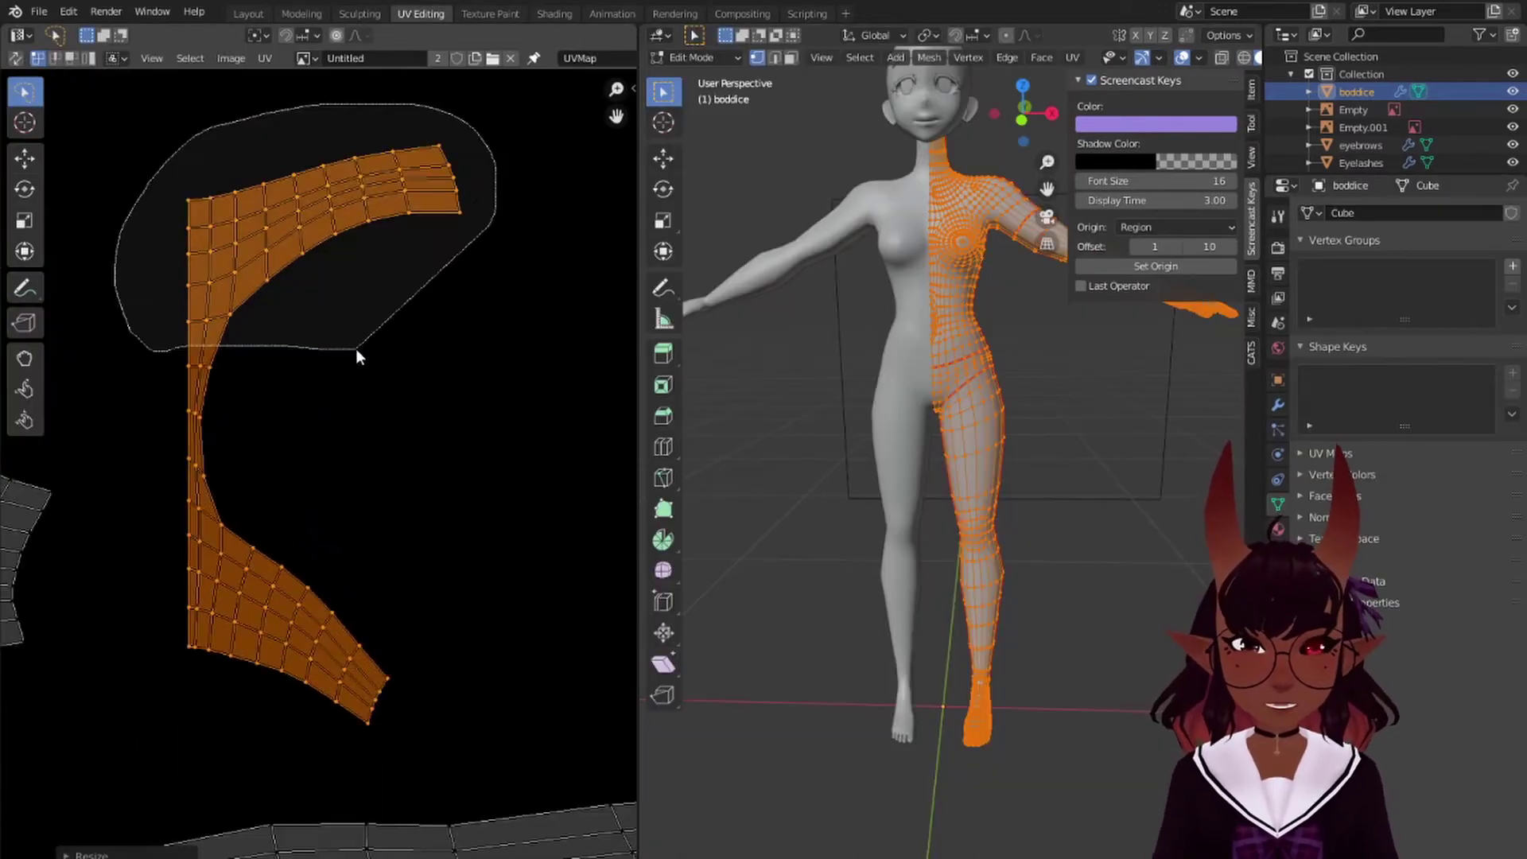
Step: Move the lower part of the bodice UV island and another UV strip into place
{"action": "mouse_move", "coordinate": [357, 356]}
{"action": "left_mouse_down"}
{"action": "mouse_move", "coordinate": [230, 493]}
{"action": "mouse_move", "coordinate": [467, 624]}
{"action": "left_mouse_up"}
{"action": "key", "text": "g"}
{"action": "key", "text": "g"}
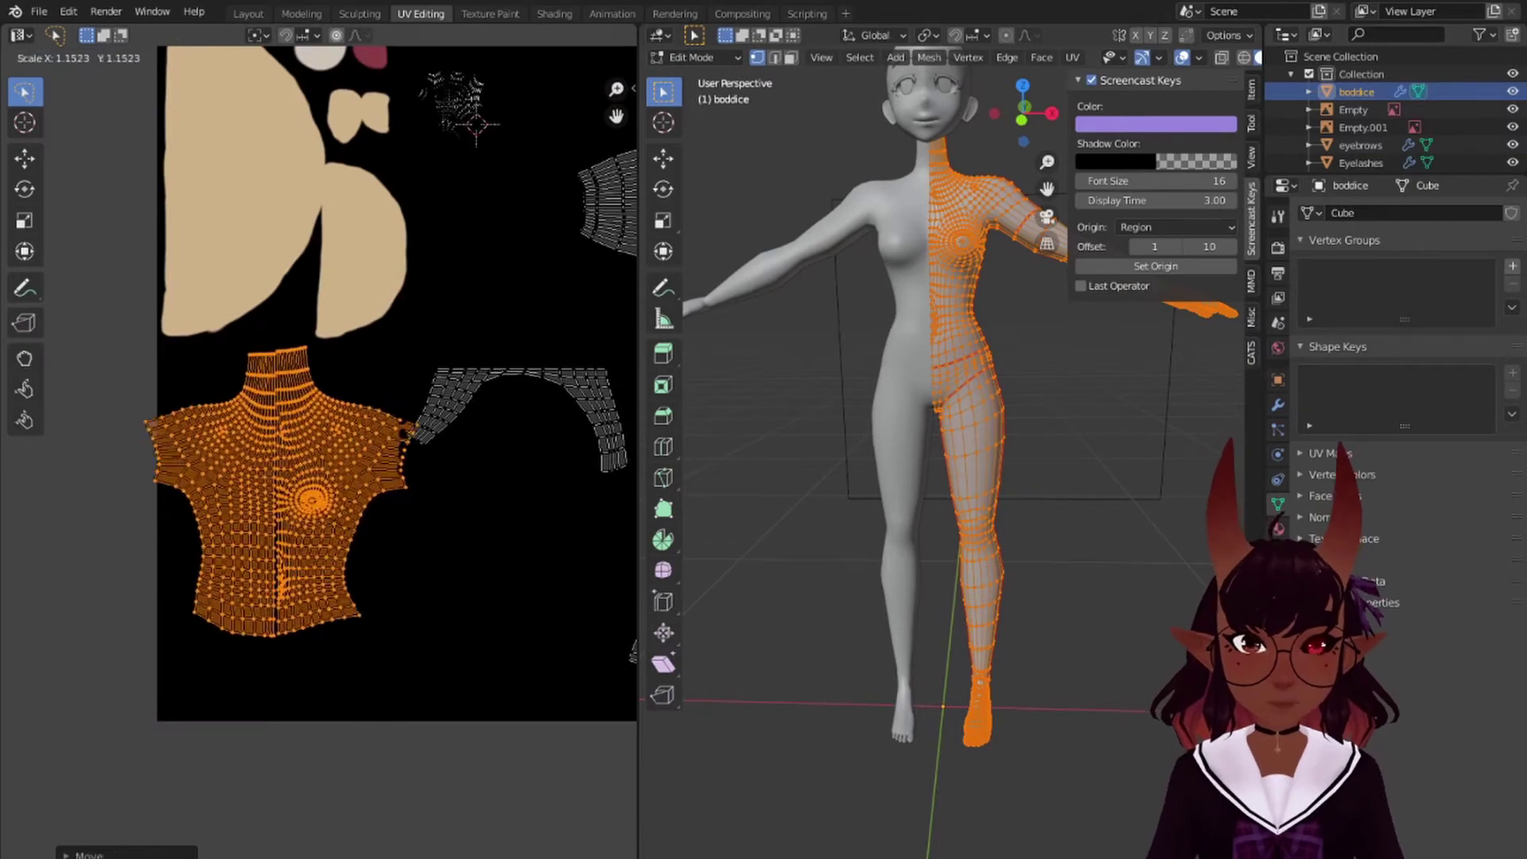
{"action": "scroll", "coordinate": [491, 318], "scroll_direction": "up", "scroll_amount": 3}
{"action": "key", "text": "l"}
{"action": "key", "text": "g"}
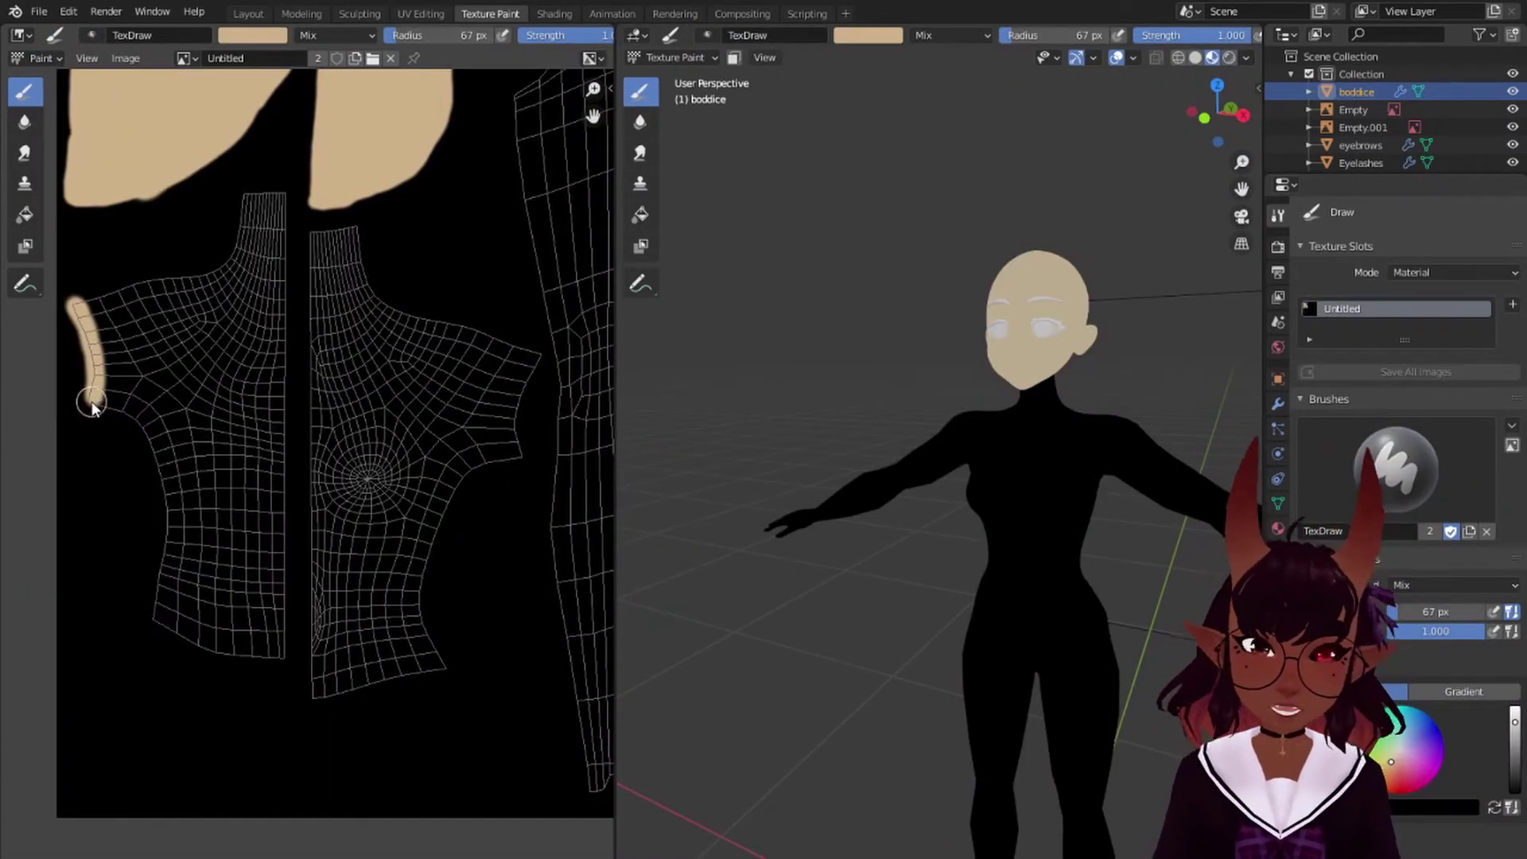
Step: Paint peach skin outlines around the torso islands and the thin strip's edge
{"action": "left_click_drag", "start_coordinate": [92, 398], "coordinate": [82, 300]}
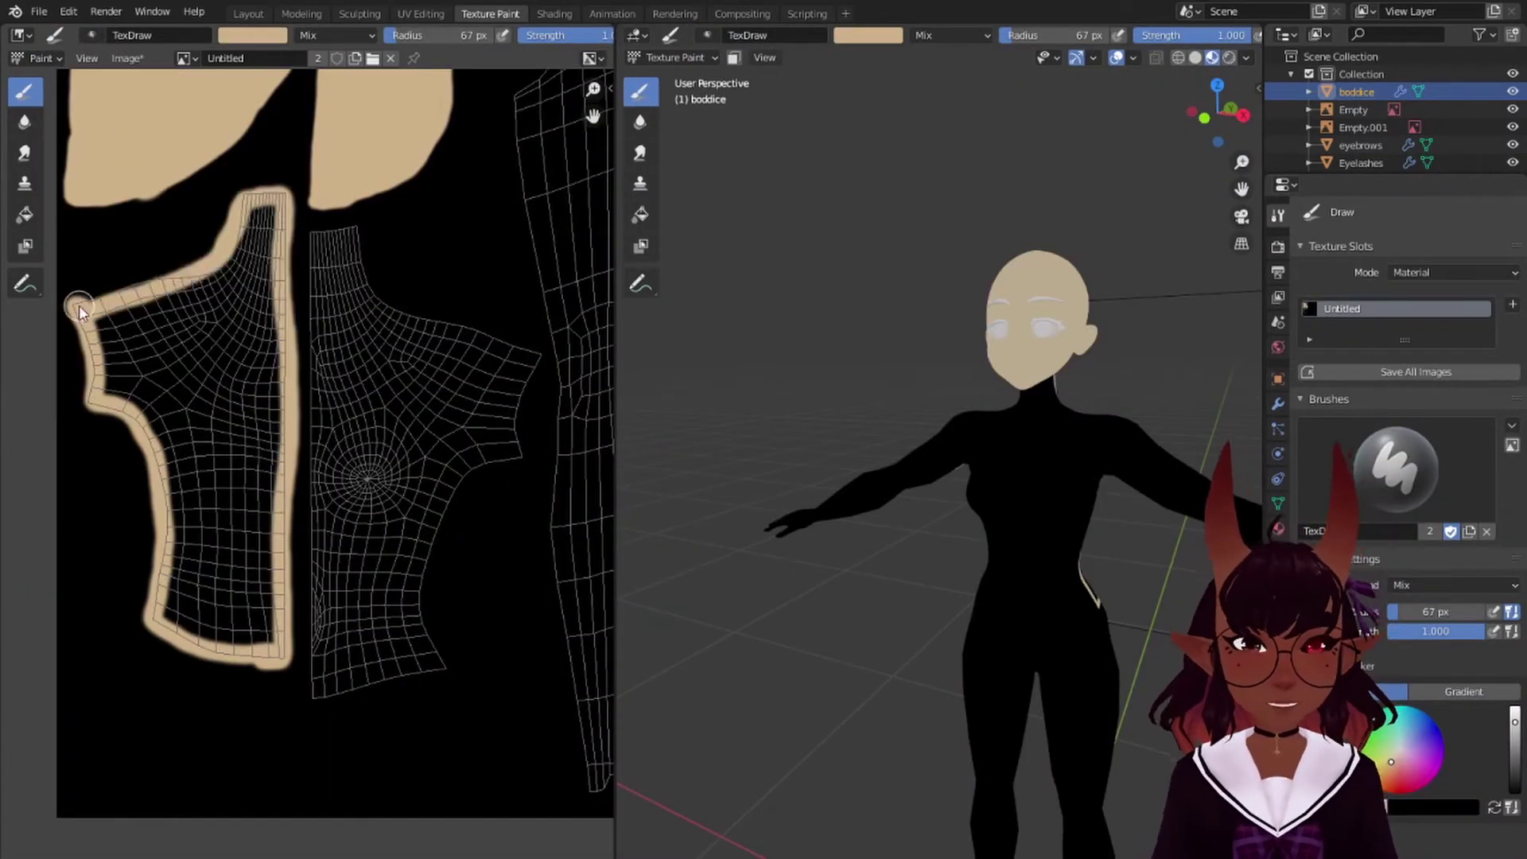
{"action": "mouse_move", "coordinate": [310, 231]}
{"action": "left_mouse_down"}
{"action": "mouse_move", "coordinate": [341, 688]}
{"action": "mouse_move", "coordinate": [384, 300]}
{"action": "left_mouse_up"}
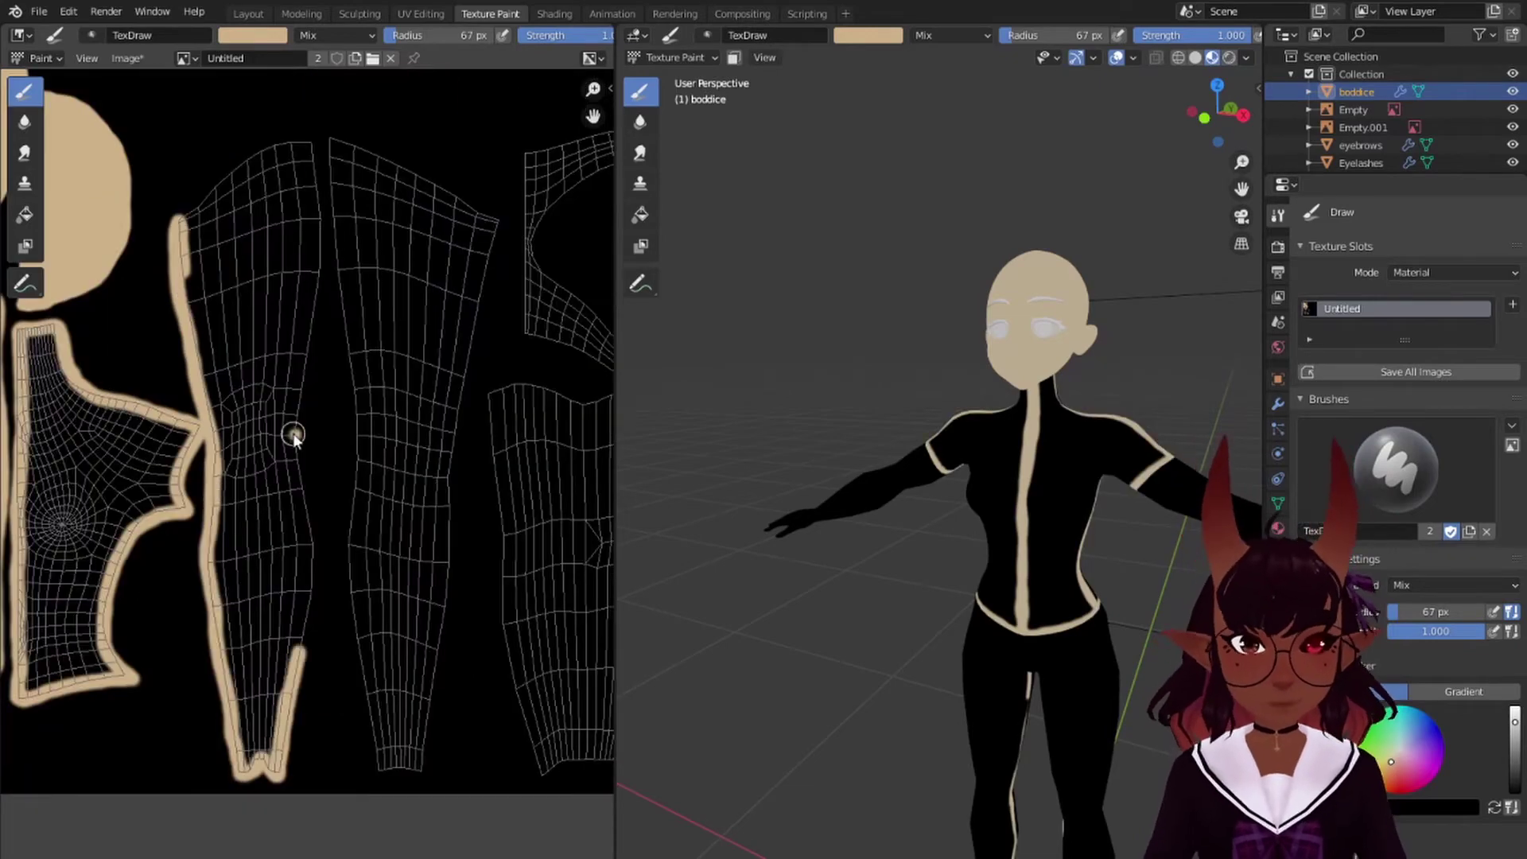
{"action": "left_click_drag", "start_coordinate": [294, 433], "coordinate": [352, 528]}
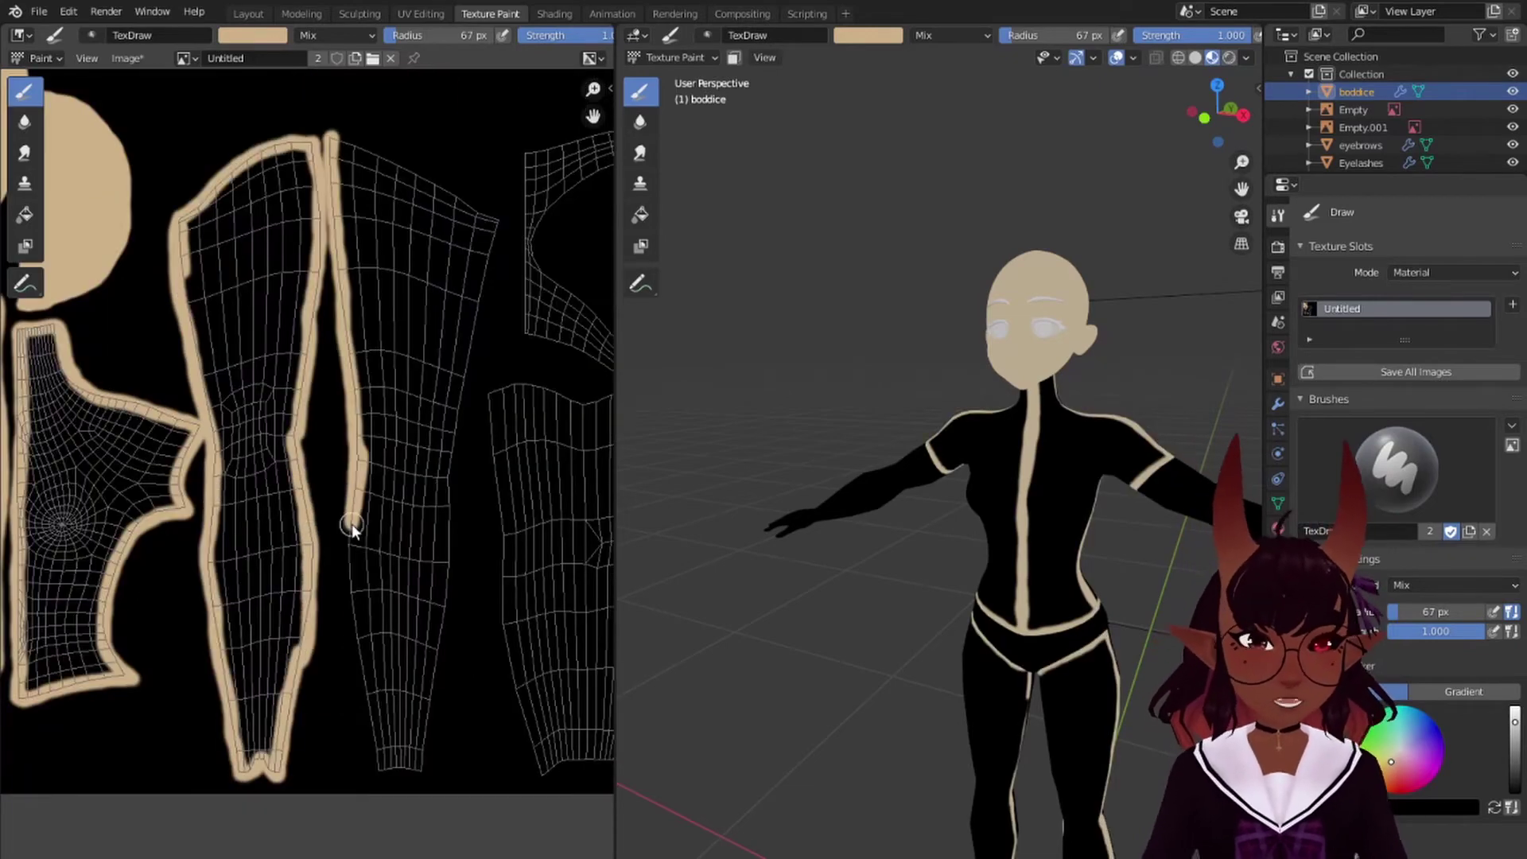
{"action": "scroll", "coordinate": [432, 661], "scroll_direction": "up", "scroll_amount": 3}
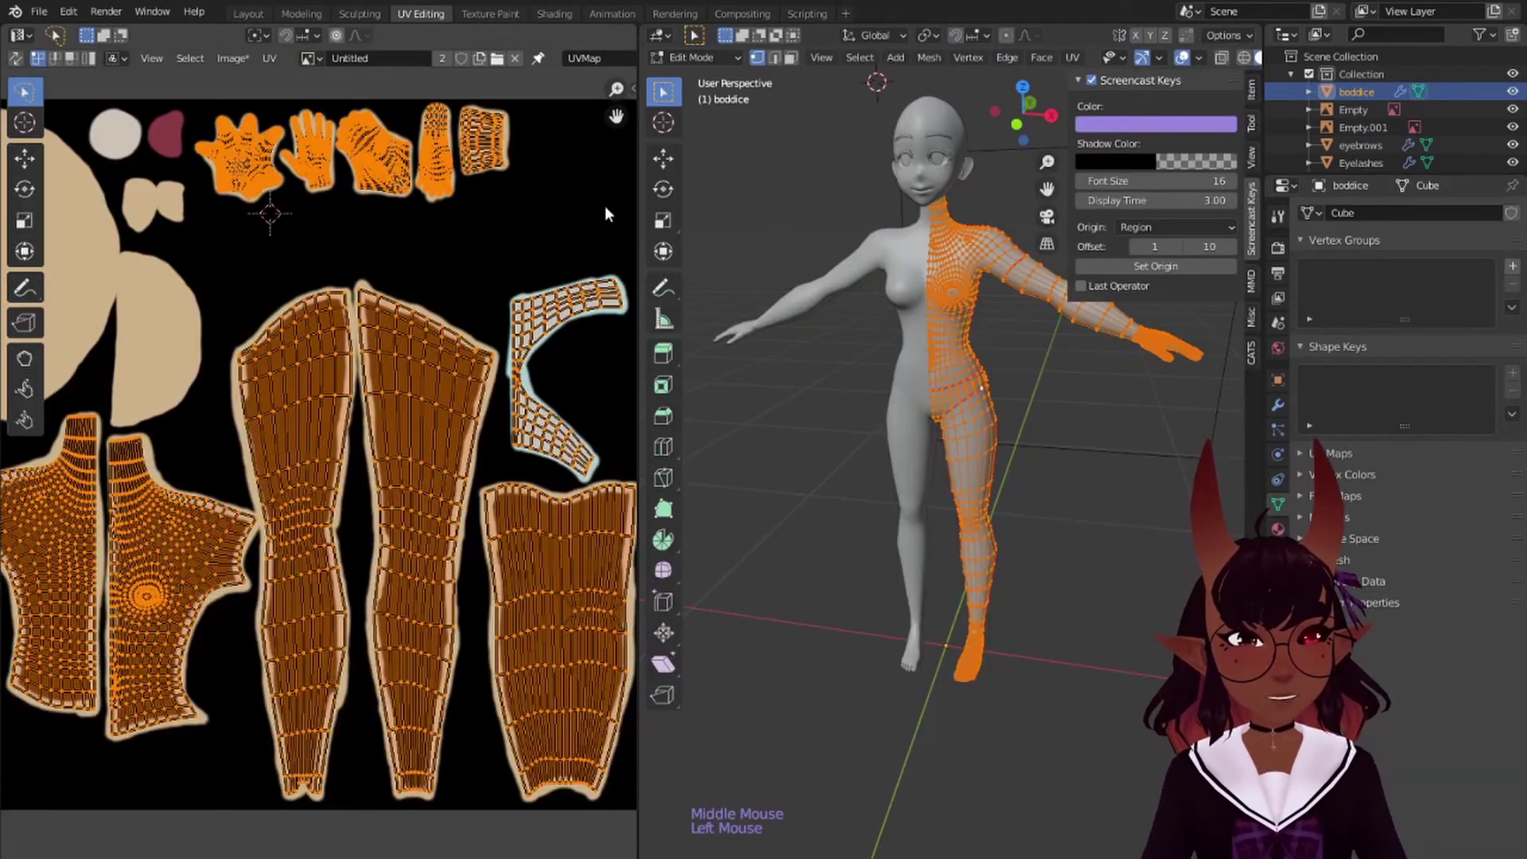
Step: Select the tiny nail islands lying outside the texture and invert the UV selection
{"action": "middle_click_drag", "start_coordinate": [604, 205], "coordinate": [471, 282]}
{"action": "scroll", "coordinate": [471, 283], "scroll_direction": "down", "scroll_amount": 8}
{"action": "key", "text": "a"}
{"action": "key", "text": "a"}
{"action": "key", "text": "a"}
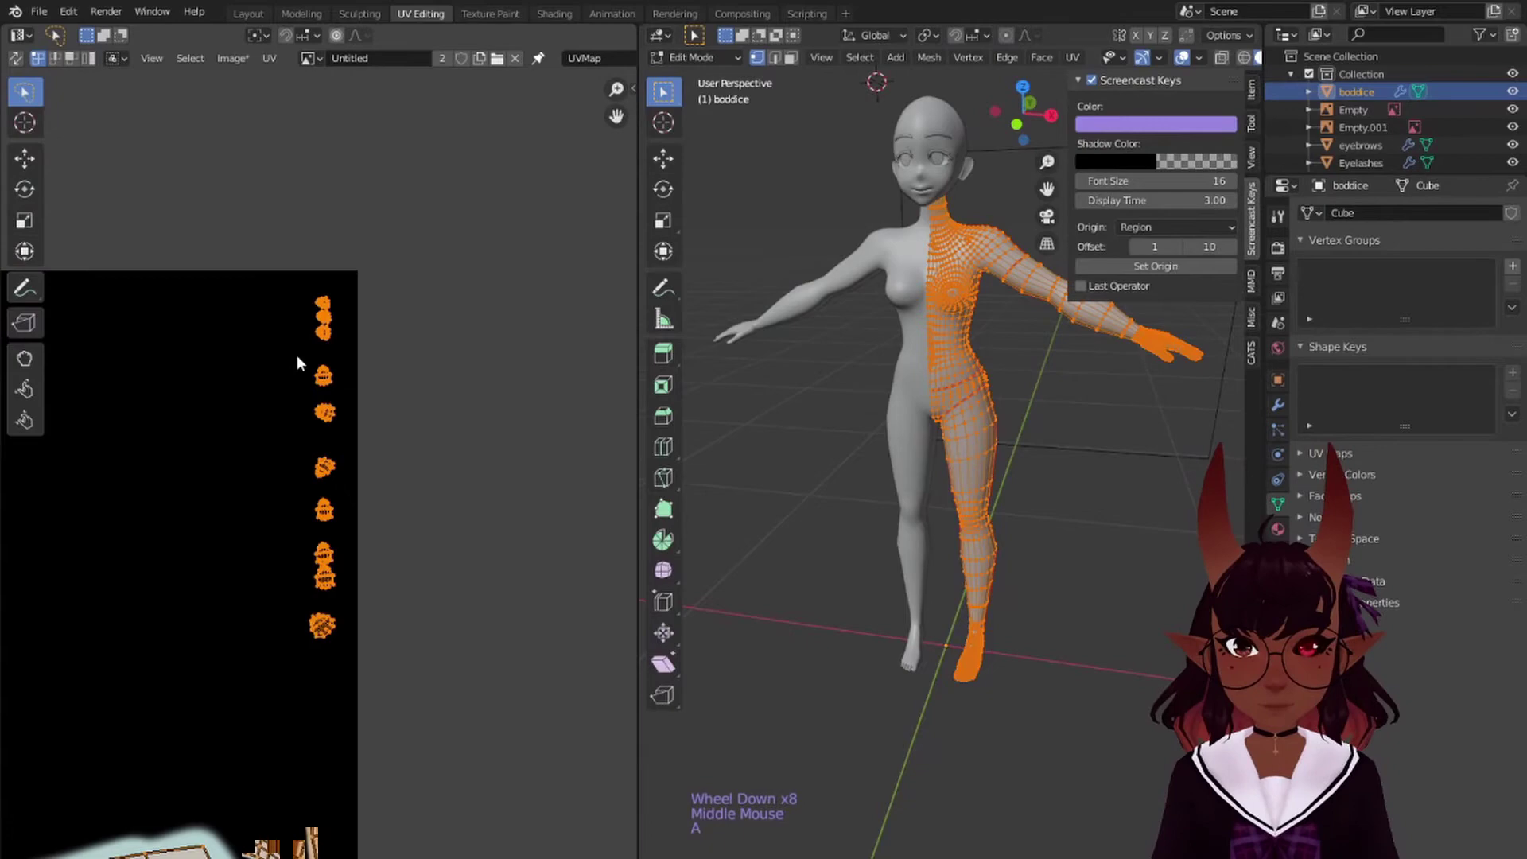
{"action": "mouse_move", "coordinate": [556, 232]}
{"action": "left_mouse_down"}
{"action": "mouse_move", "coordinate": [204, 239]}
{"action": "mouse_move", "coordinate": [204, 699]}
{"action": "mouse_move", "coordinate": [434, 533]}
{"action": "left_mouse_up"}
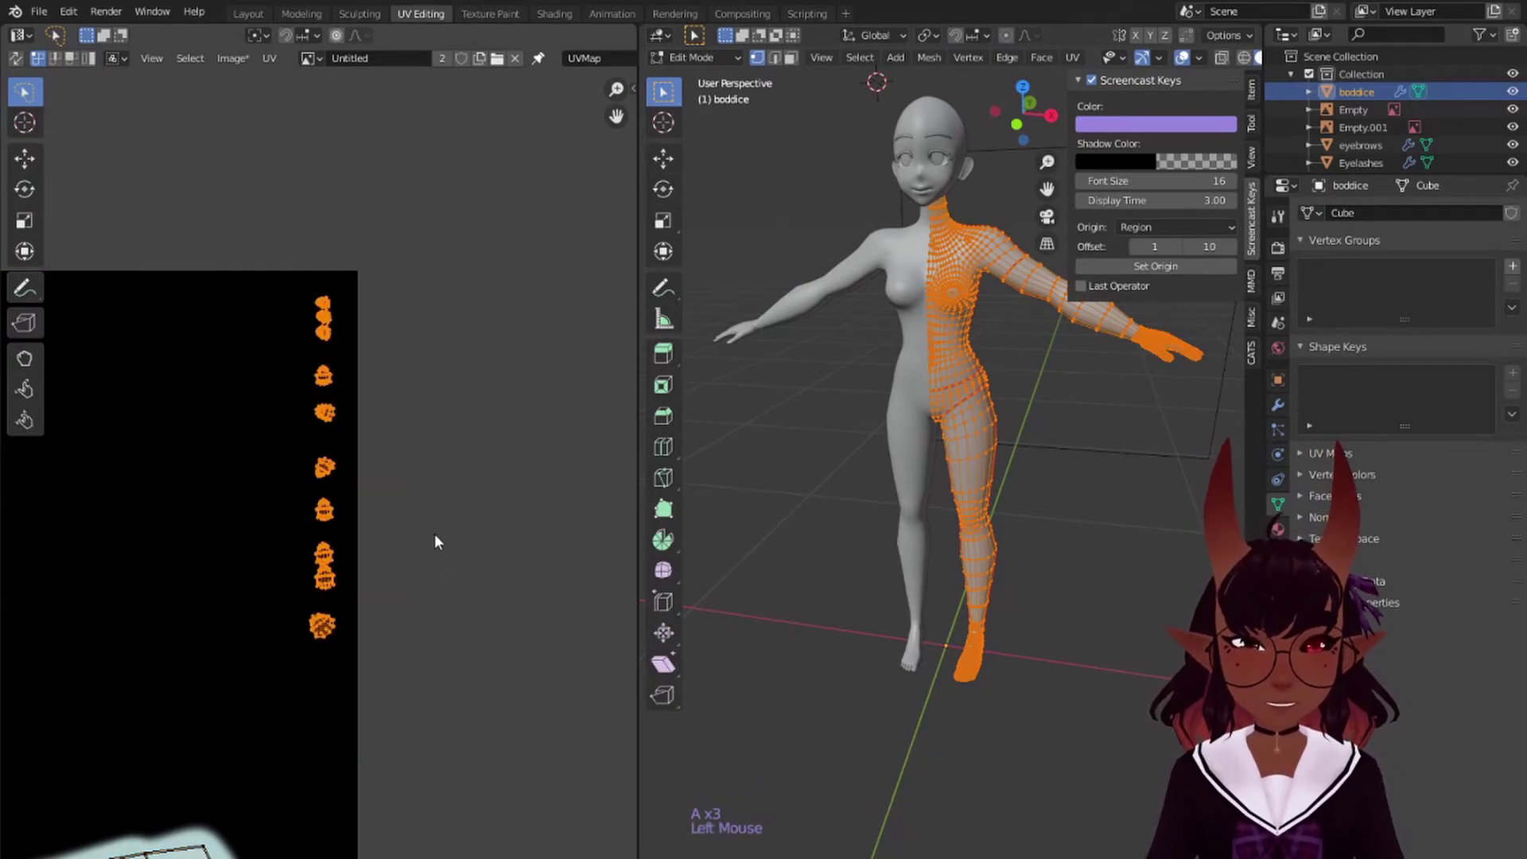
{"action": "middle_click_drag", "start_coordinate": [434, 533], "coordinate": [384, 423]}
{"action": "key", "text": "ctrl+l"}
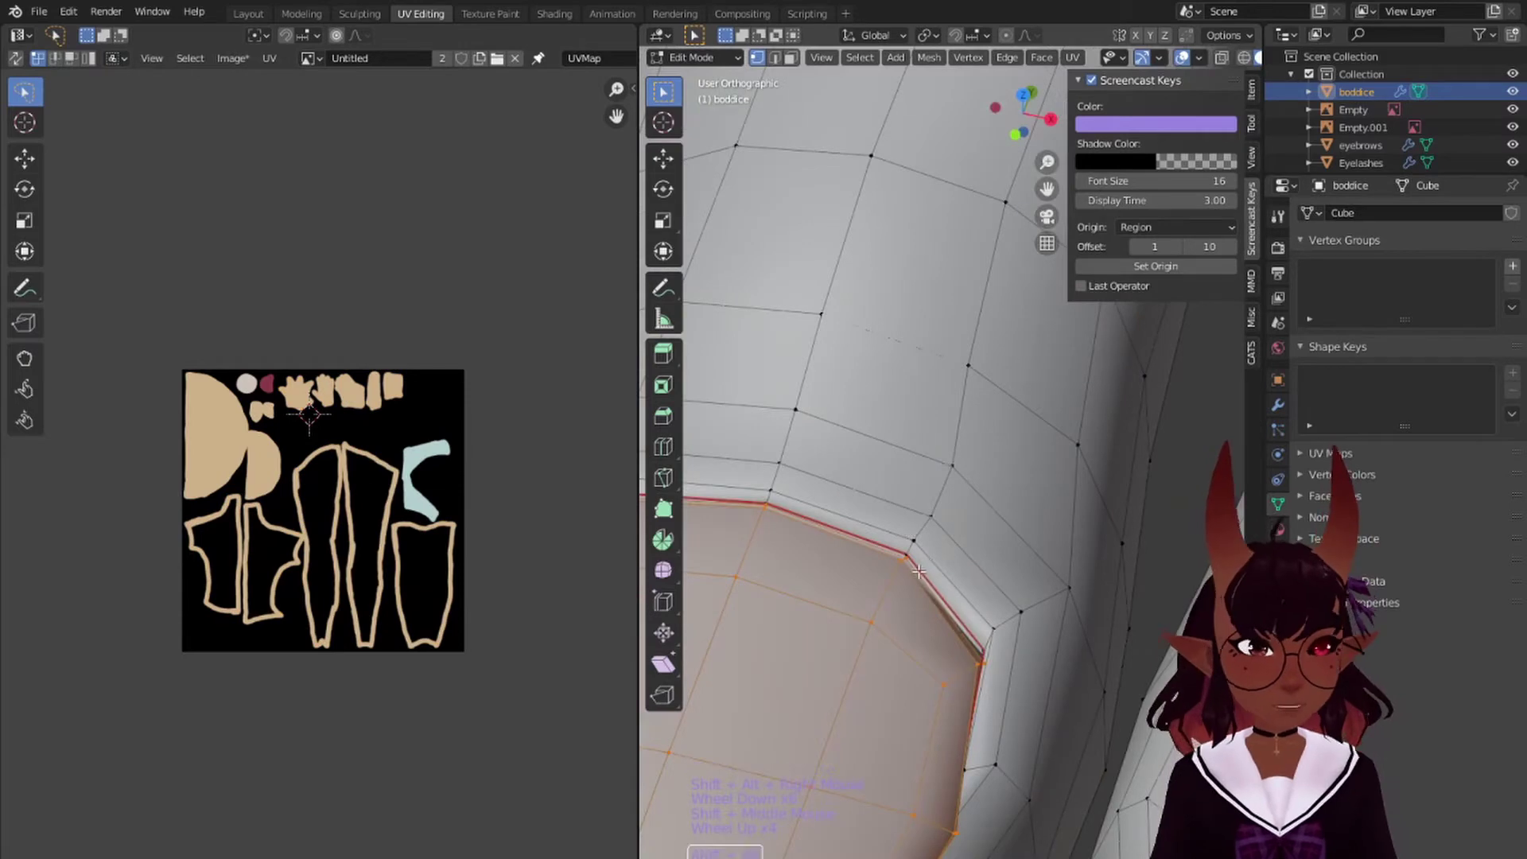
{"action": "scroll", "coordinate": [939, 446], "scroll_direction": "down", "scroll_amount": 6}
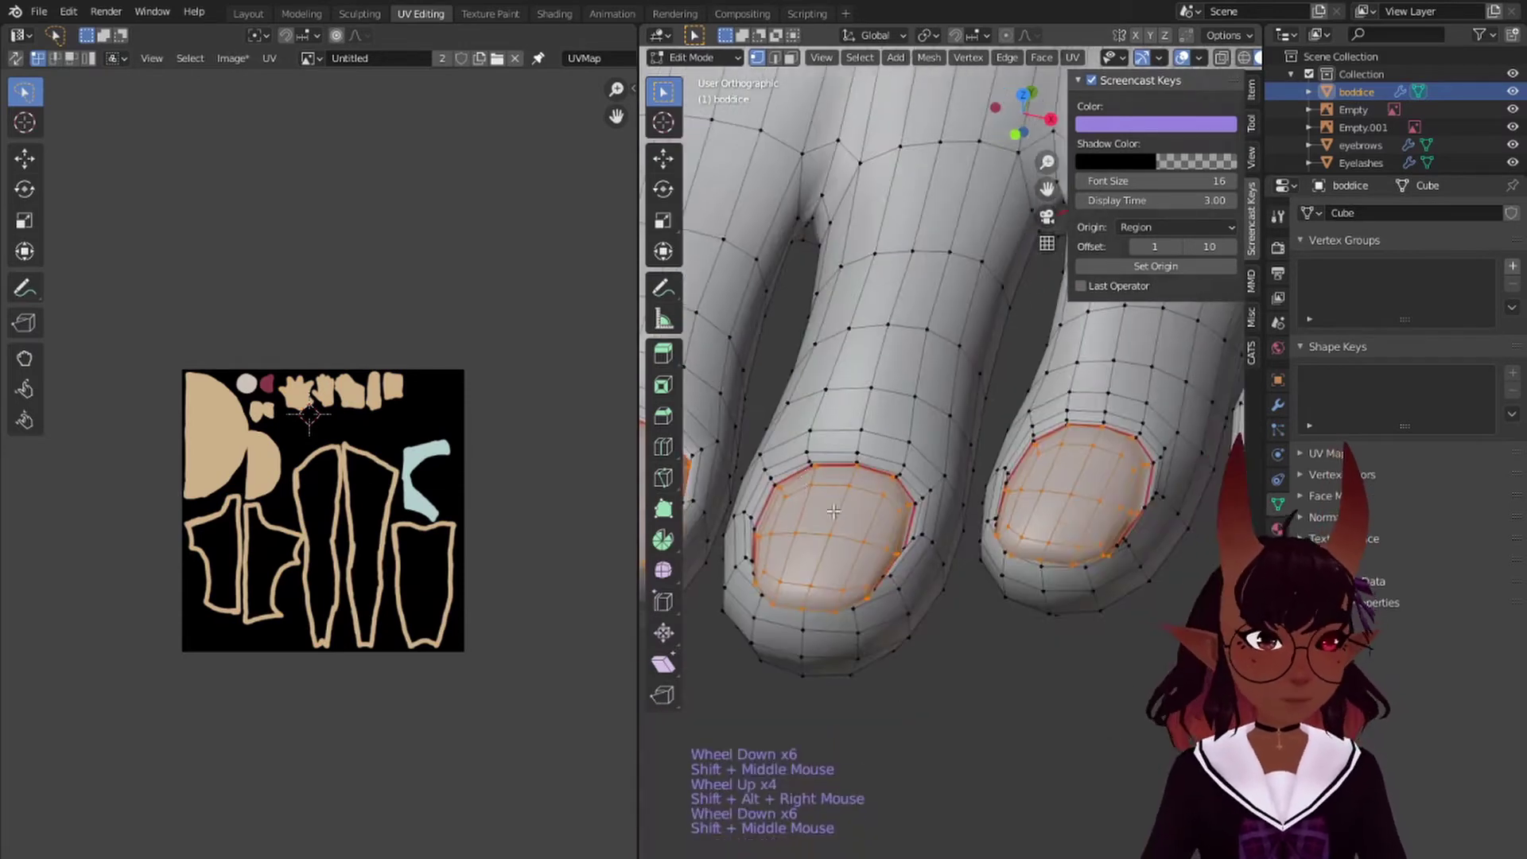
{"action": "scroll", "coordinate": [833, 511], "scroll_direction": "up", "scroll_amount": 2}
{"action": "scroll", "coordinate": [914, 505], "scroll_direction": "down", "scroll_amount": 12}
Step: Unwrap the toenails with Project from View
{"action": "middle_click_drag", "start_coordinate": [915, 505], "coordinate": [1060, 637], "text": "shift"}
{"action": "scroll", "coordinate": [817, 309], "scroll_direction": "up", "scroll_amount": 3}
{"action": "scroll", "coordinate": [1005, 590], "scroll_direction": "up", "scroll_amount": 1}
{"action": "middle_click_drag", "start_coordinate": [1005, 589], "coordinate": [1029, 623]}
{"action": "key", "text": "u"}
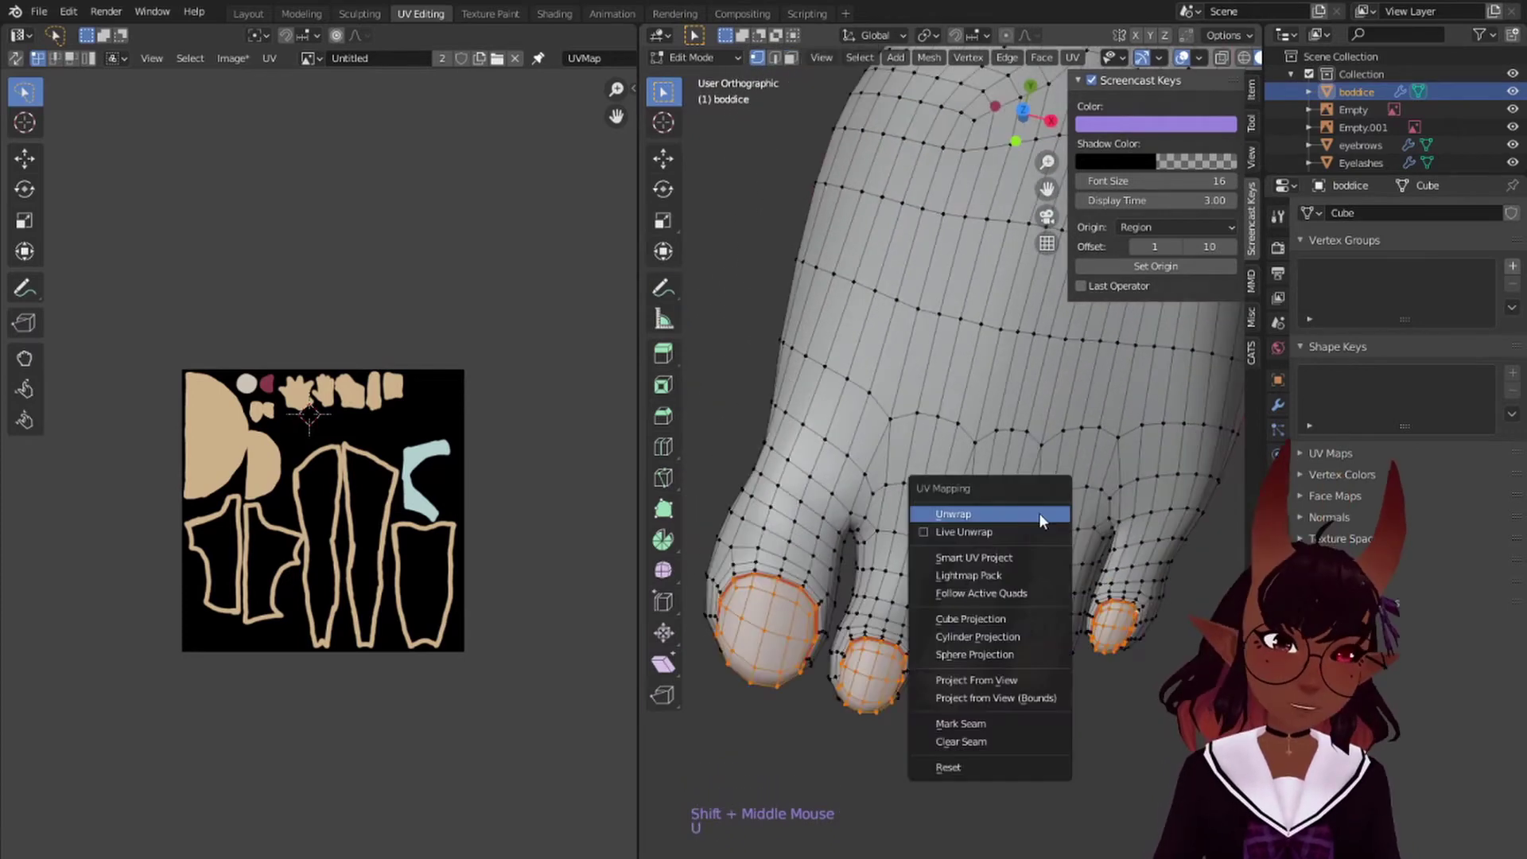
{"action": "left_click", "coordinate": [974, 682]}
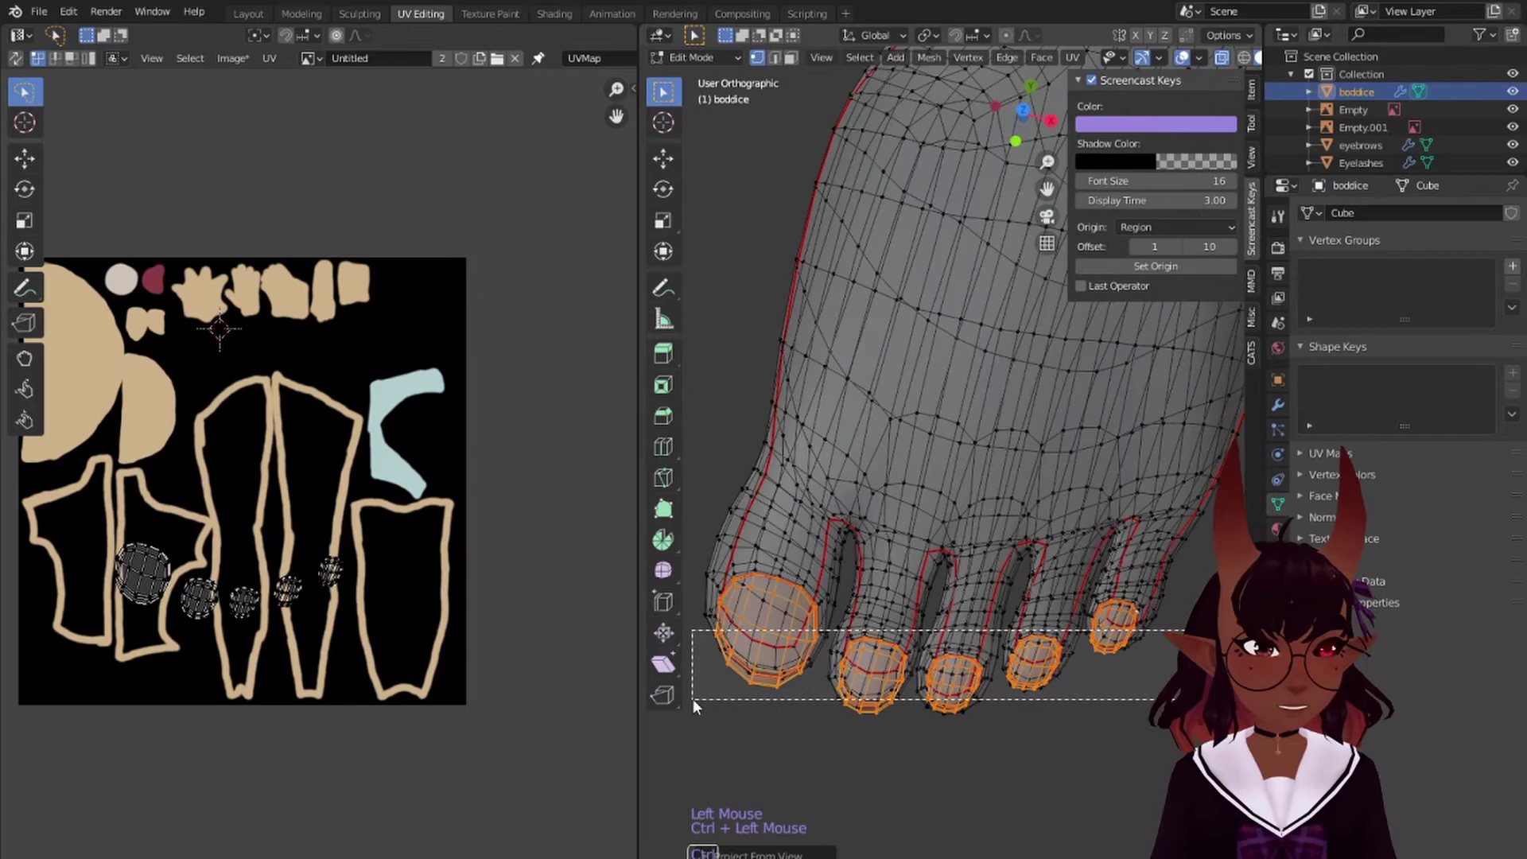
Step: Lasso-select the toenails again
{"action": "left_click", "coordinate": [984, 611], "text": "ctrl"}
{"action": "mouse_move", "coordinate": [663, 92]}
{"action": "left_mouse_down"}
{"action": "mouse_move", "coordinate": [731, 167]}
{"action": "mouse_move", "coordinate": [739, 204]}
{"action": "left_mouse_up"}
{"action": "left_click_drag", "start_coordinate": [1184, 557], "coordinate": [1024, 804], "text": "ctrl"}
{"action": "scroll", "coordinate": [987, 560], "scroll_direction": "down", "scroll_amount": 10}
{"action": "middle_click_drag", "start_coordinate": [986, 560], "coordinate": [877, 501], "text": "shift"}
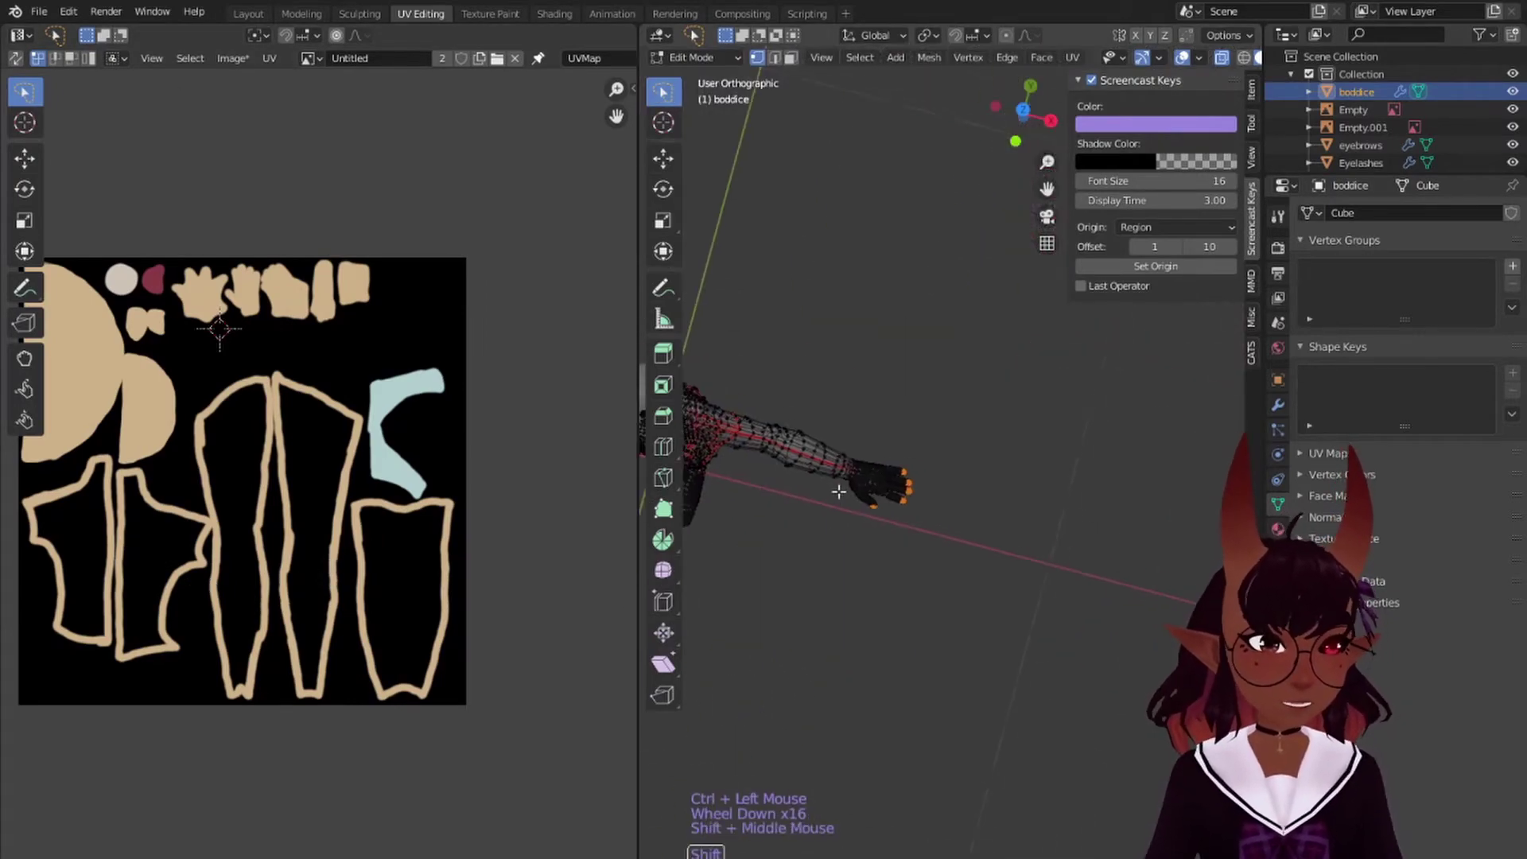
{"action": "scroll", "coordinate": [312, 441], "scroll_direction": "up", "scroll_amount": 5}
Step: Select the hand's nails and move their UV islands into free texture space
{"action": "key", "text": "l"}
{"action": "scroll", "coordinate": [485, 390], "scroll_direction": "down", "scroll_amount": 11}
{"action": "scroll", "coordinate": [485, 389], "scroll_direction": "up", "scroll_amount": 1}
{"action": "middle_click_drag", "start_coordinate": [482, 389], "coordinate": [501, 334]}
{"action": "scroll", "coordinate": [501, 409], "scroll_direction": "up", "scroll_amount": 5}
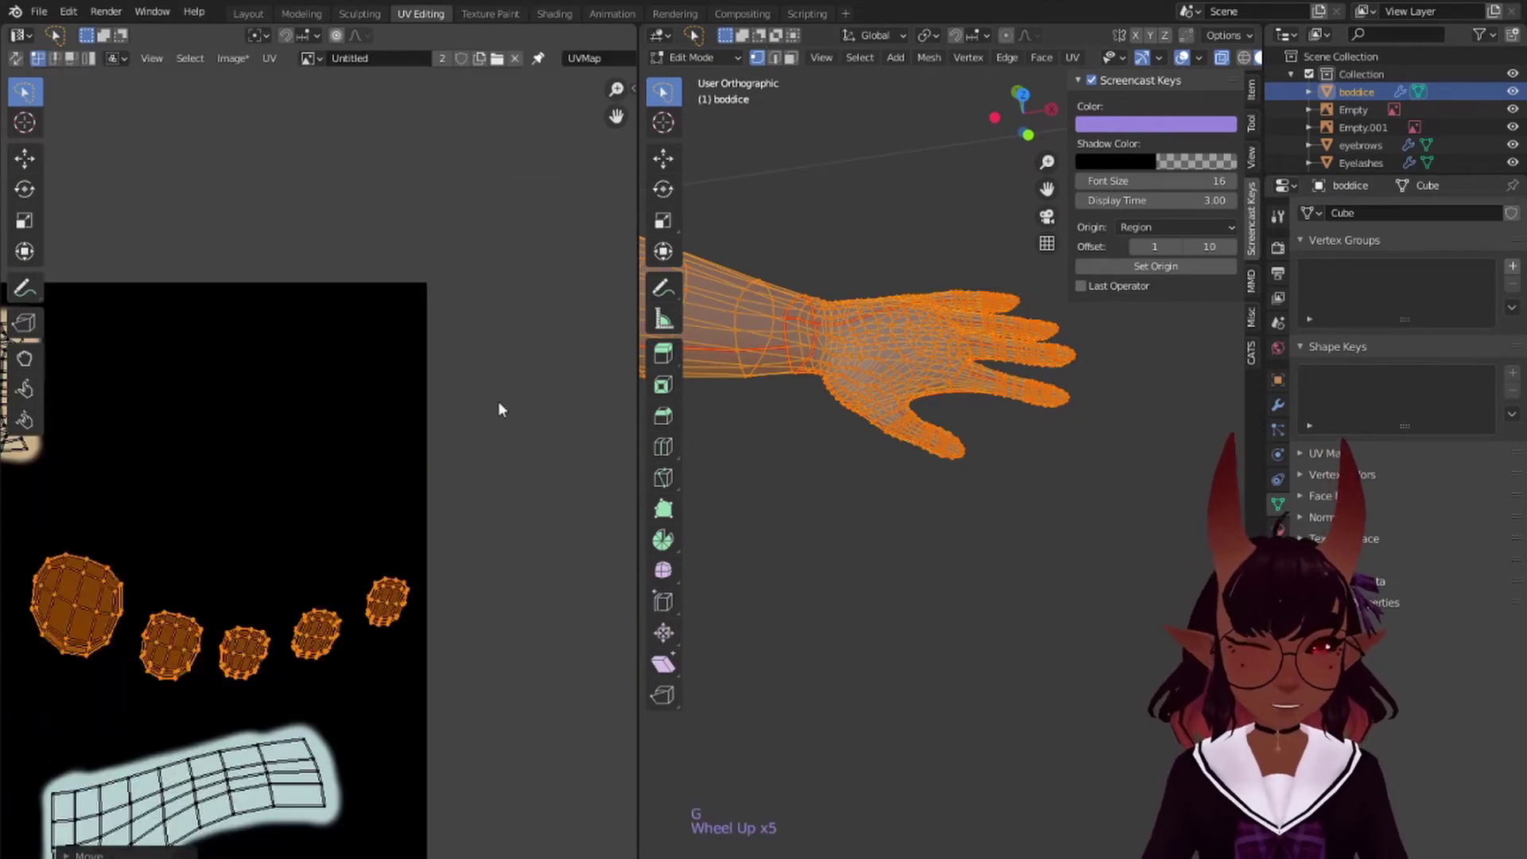
{"action": "key", "text": "g"}
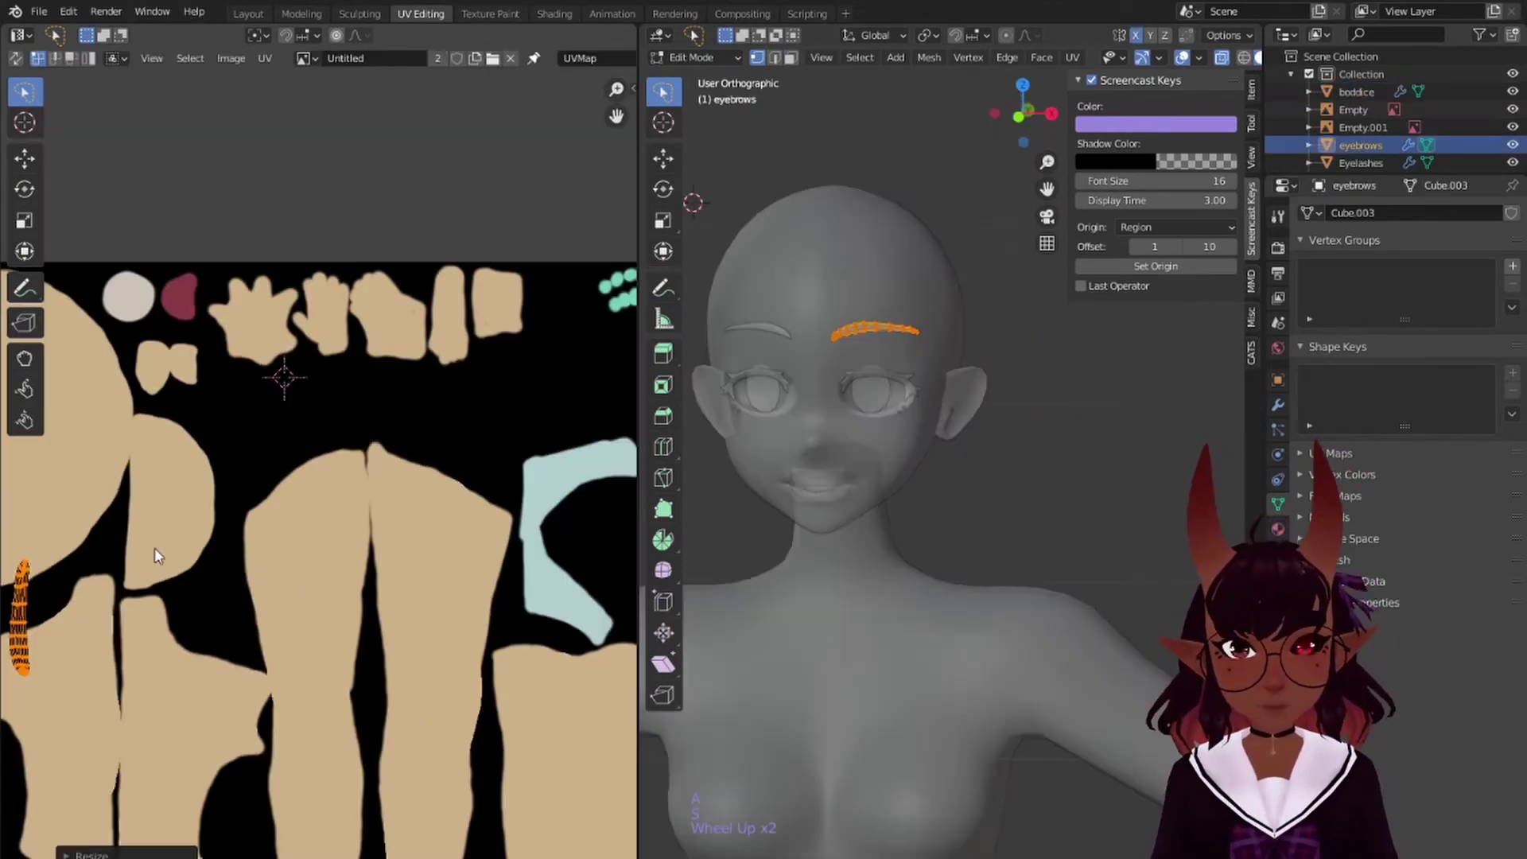
{"action": "scroll", "coordinate": [384, 390], "scroll_direction": "up", "scroll_amount": 6}
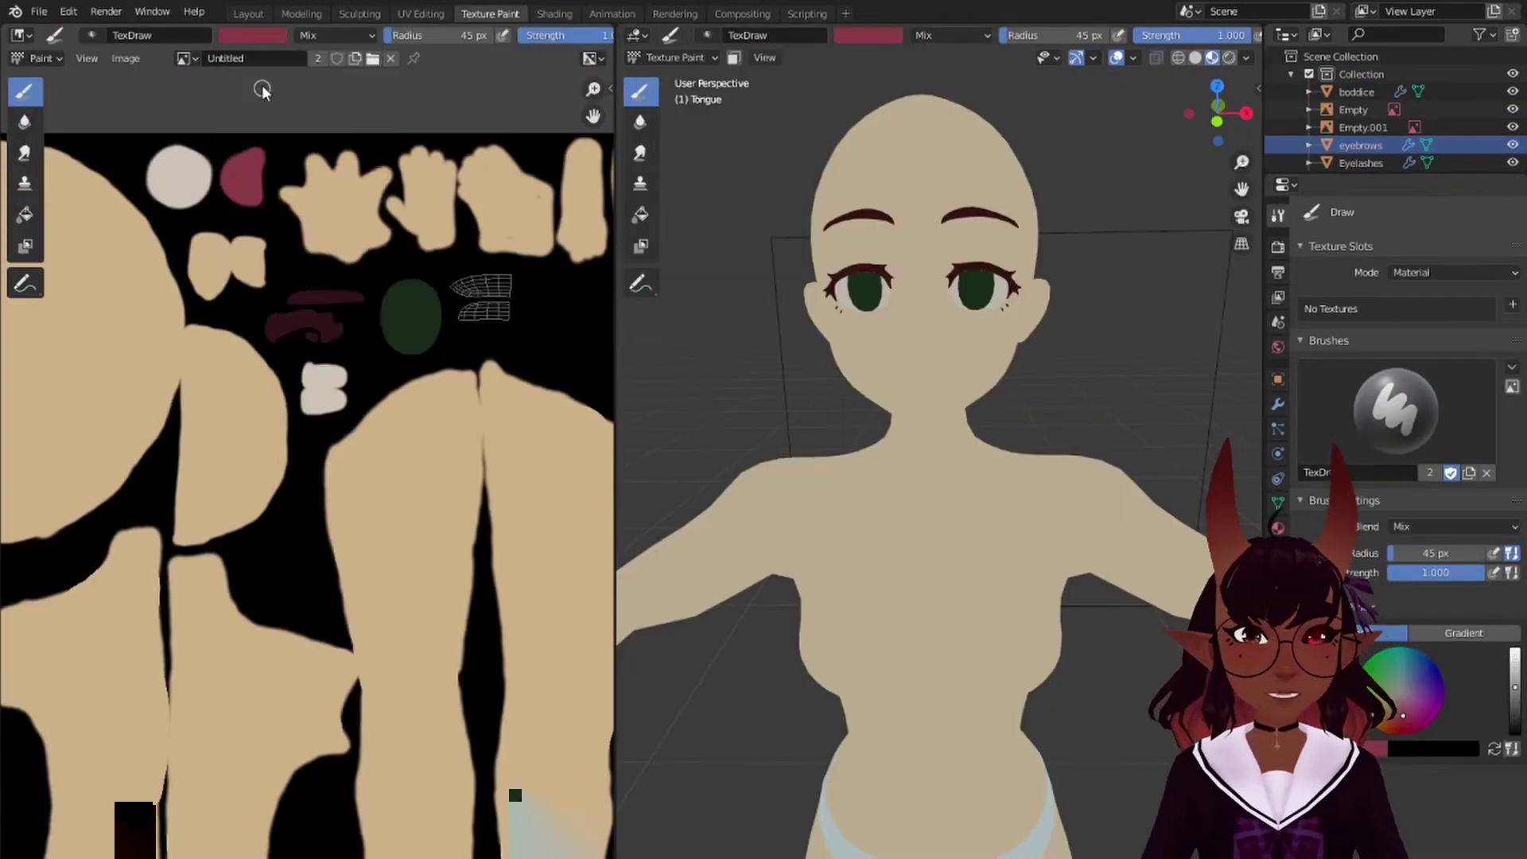
{"action": "scroll", "coordinate": [350, 368], "scroll_direction": "up", "scroll_amount": 3}
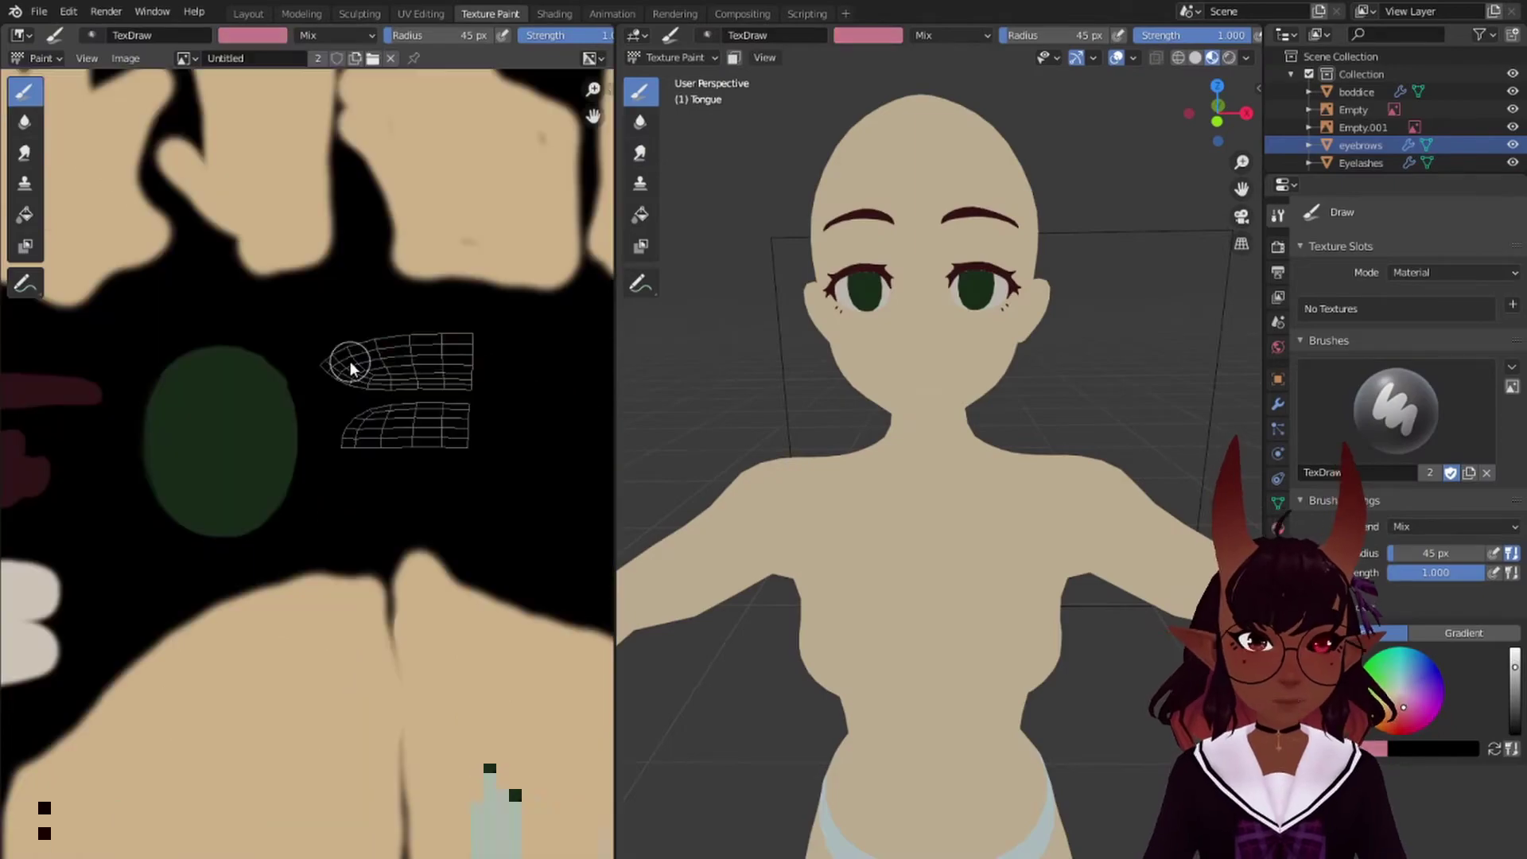
{"action": "scroll", "coordinate": [351, 368], "scroll_direction": "down", "scroll_amount": 5}
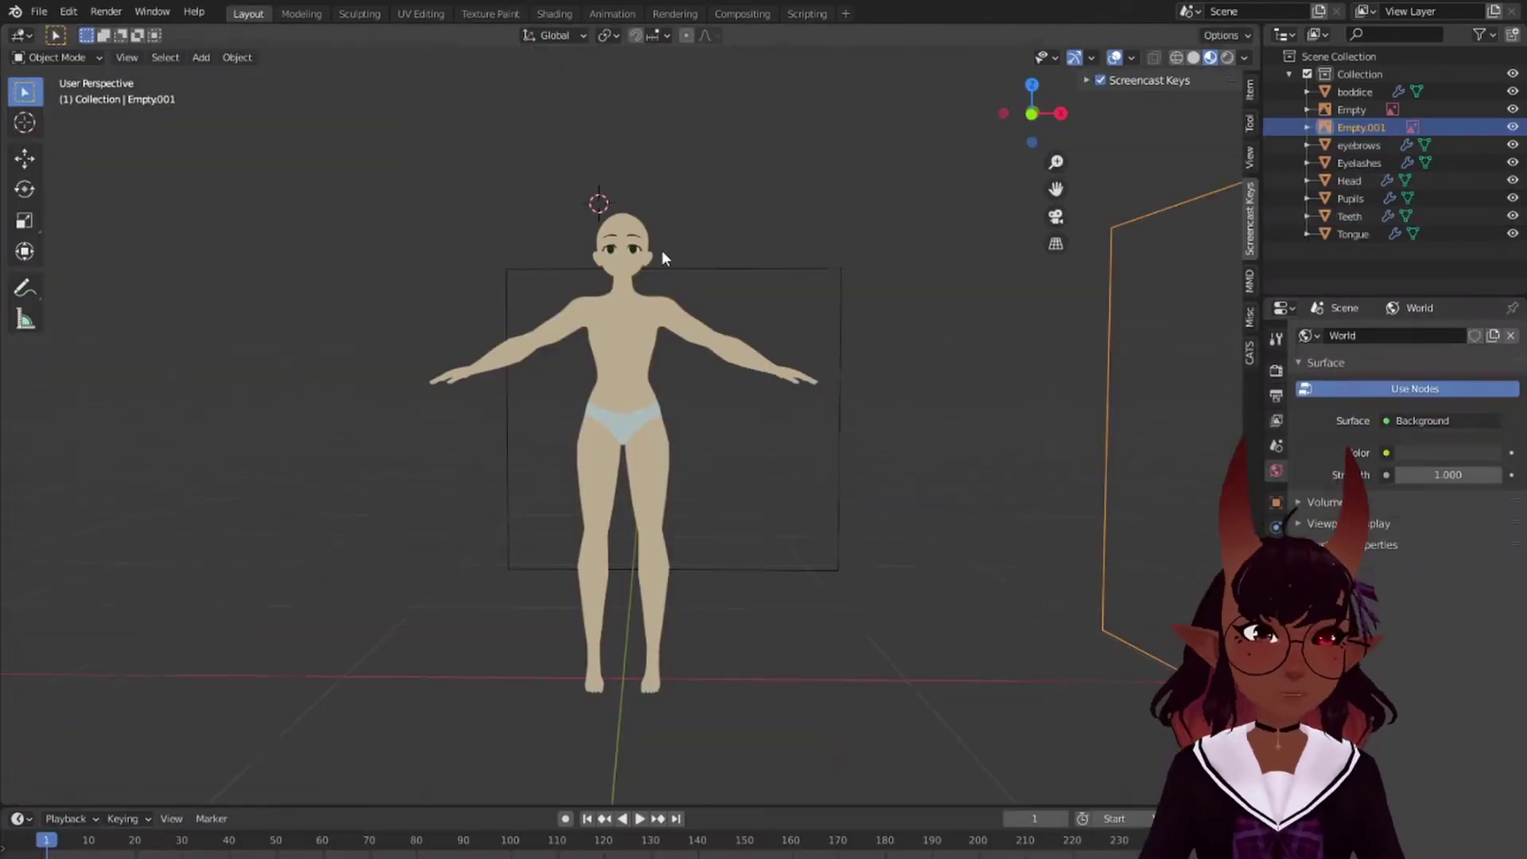
{"action": "middle_click_drag", "start_coordinate": [662, 250], "coordinate": [424, 317]}
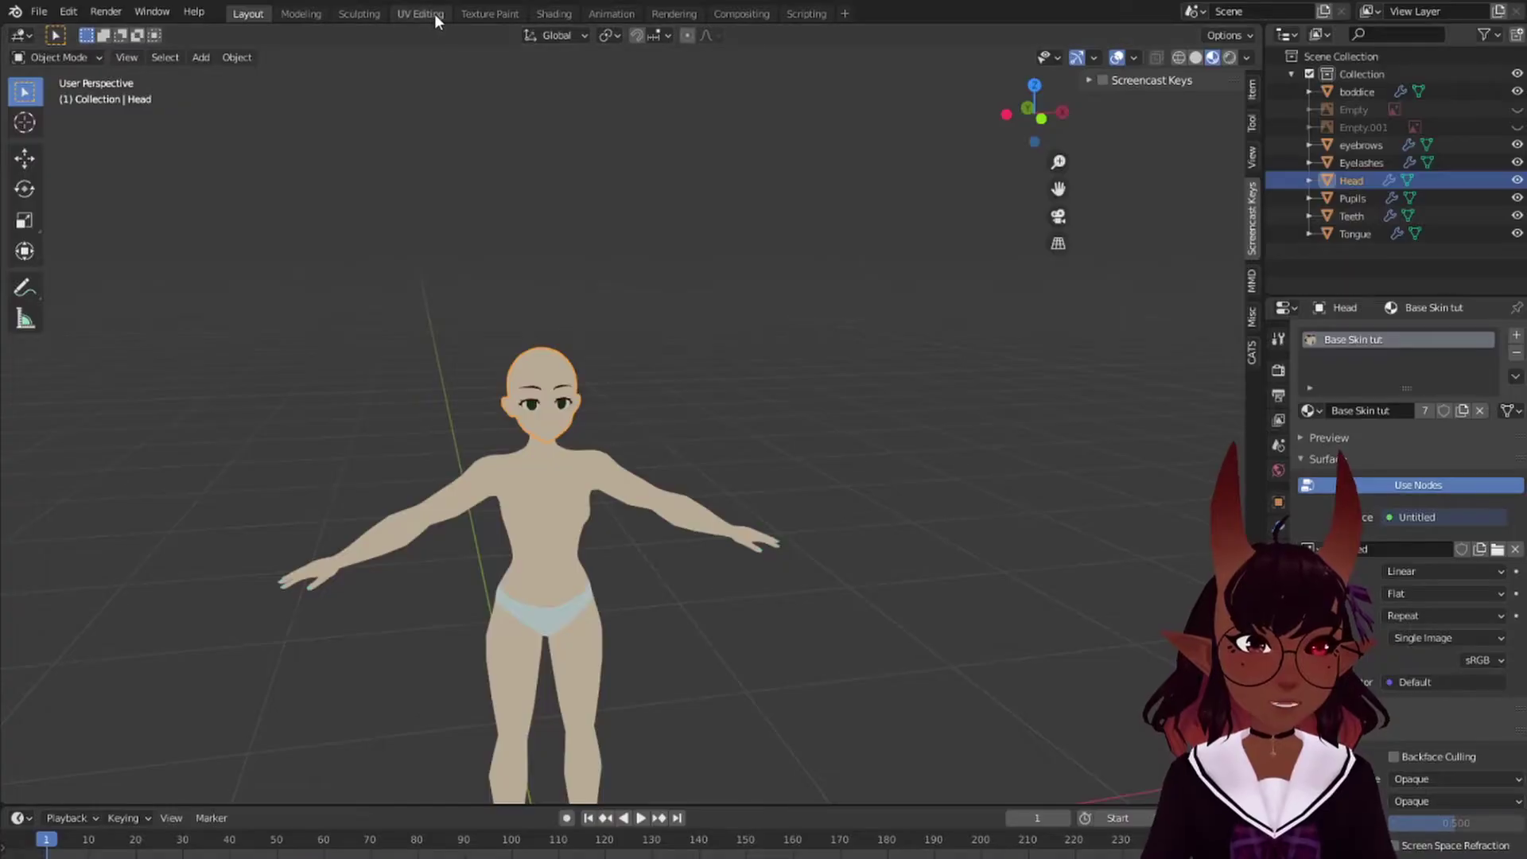
Step: In Texture Paint, paint a soft red blush below the eye, then resize the brush for detail
{"action": "left_click", "coordinate": [434, 12]}
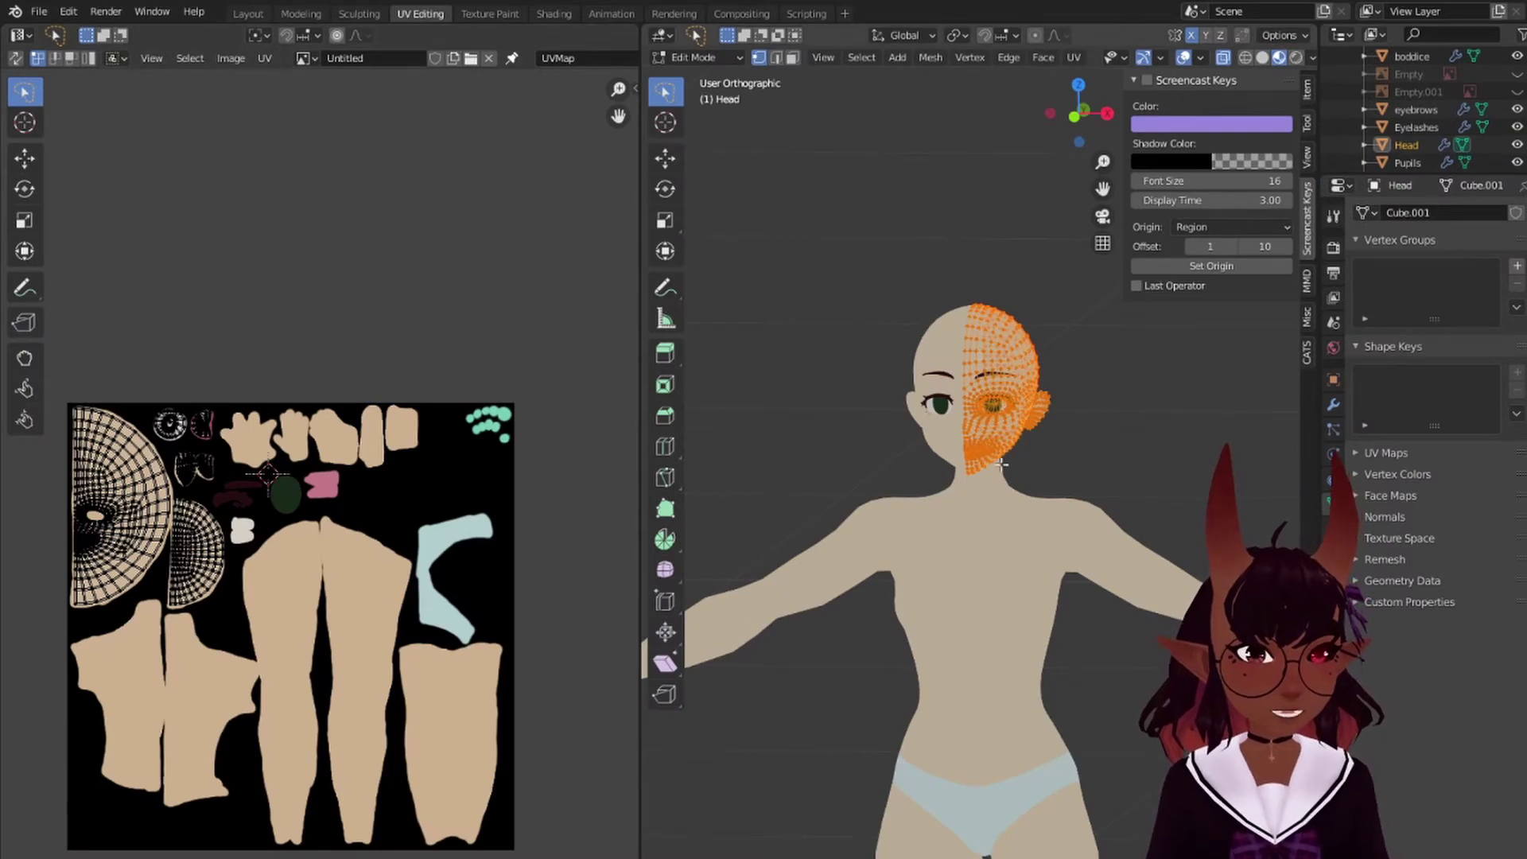
{"action": "left_click", "coordinate": [490, 12]}
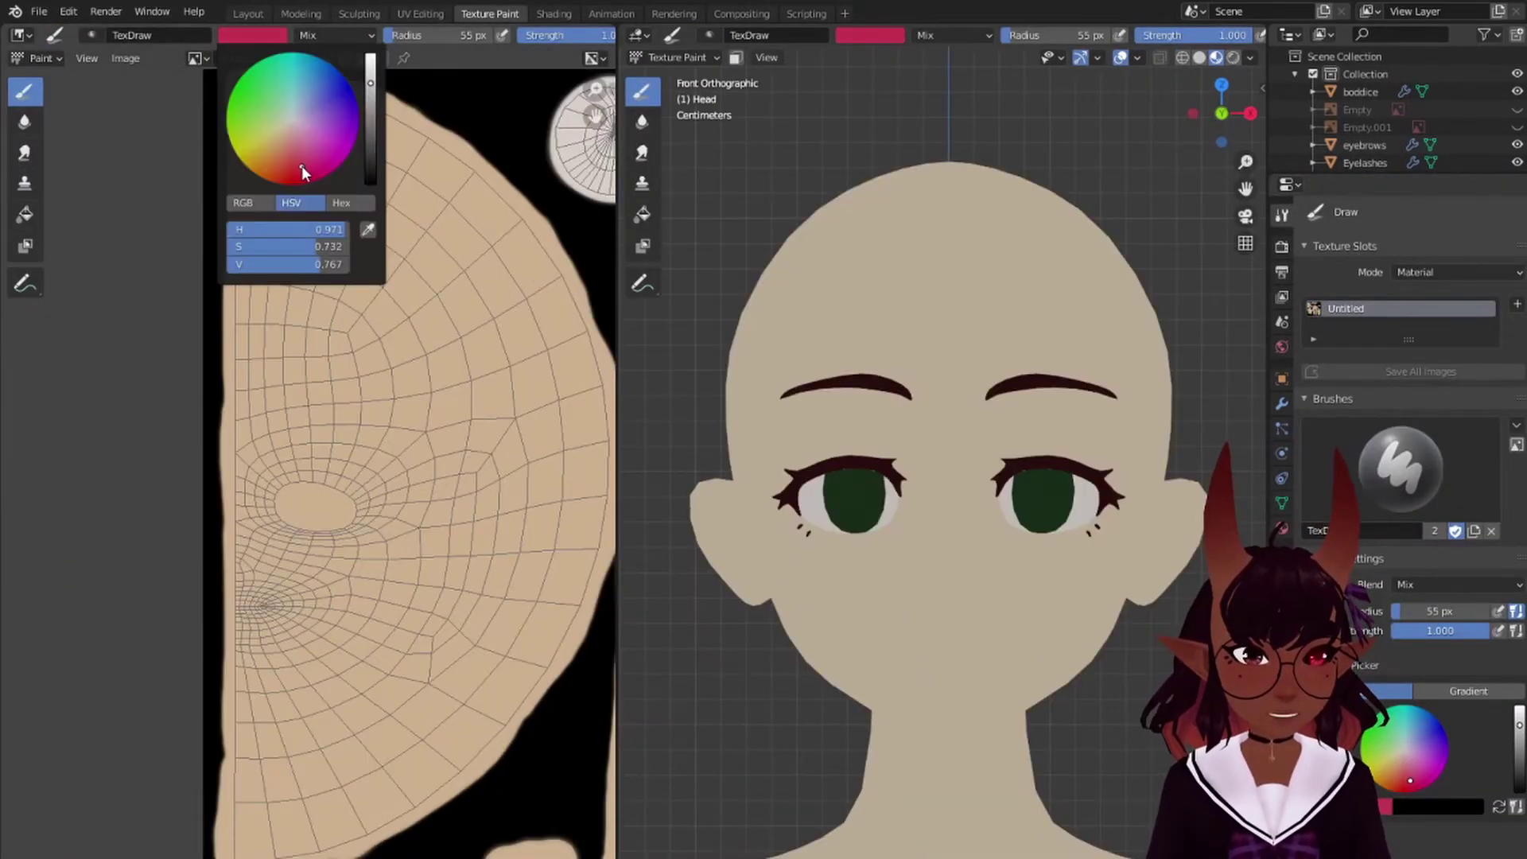
{"action": "left_click_drag", "start_coordinate": [302, 165], "coordinate": [311, 165]}
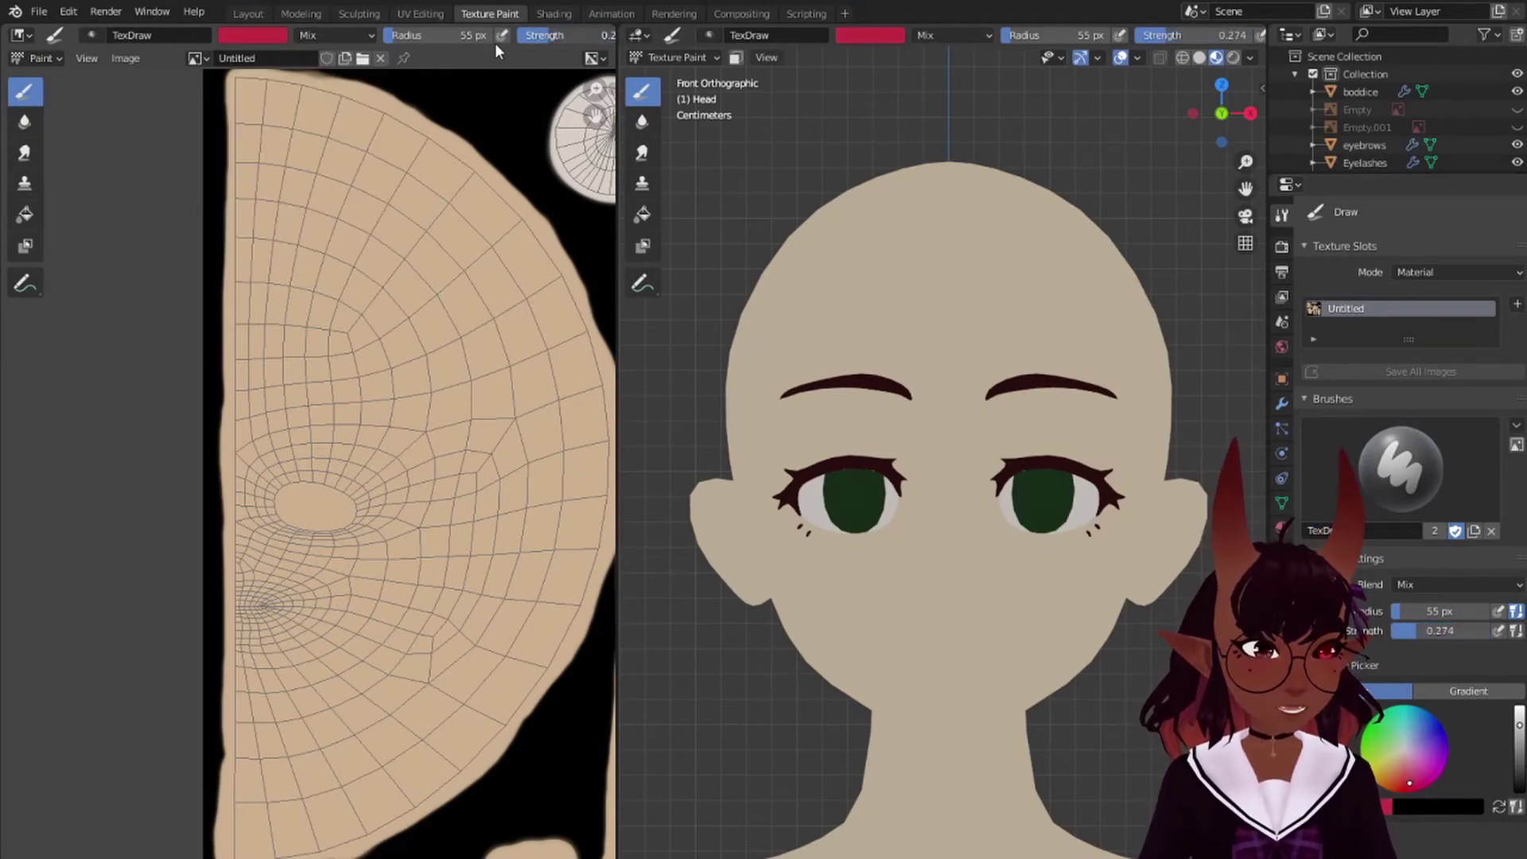
{"action": "left_click_drag", "start_coordinate": [302, 520], "coordinate": [365, 547]}
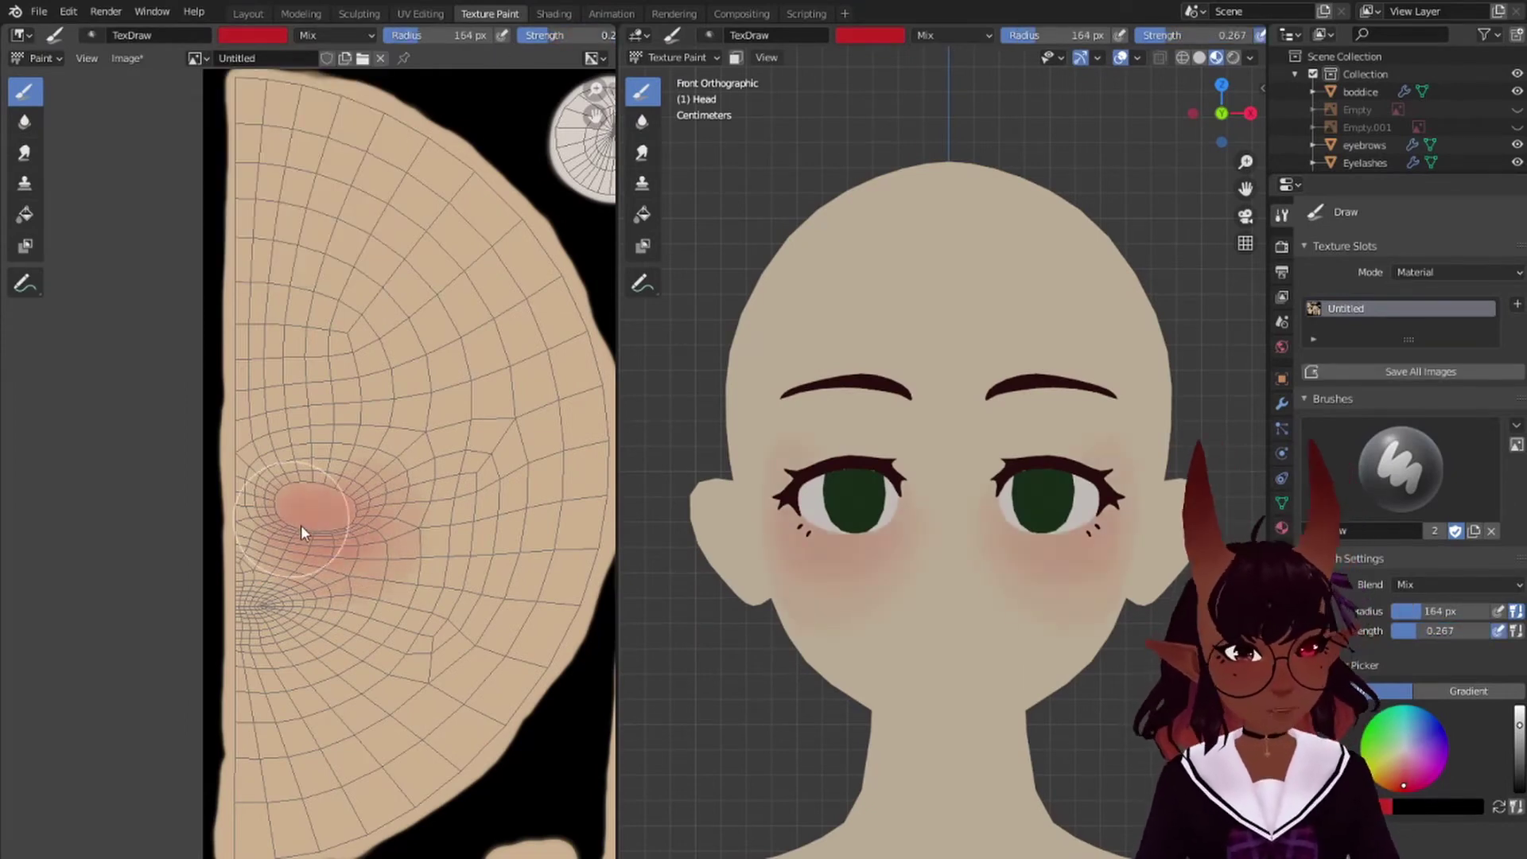
{"action": "key", "text": "f"}
{"action": "scroll", "coordinate": [306, 445], "scroll_direction": "up", "scroll_amount": 6}
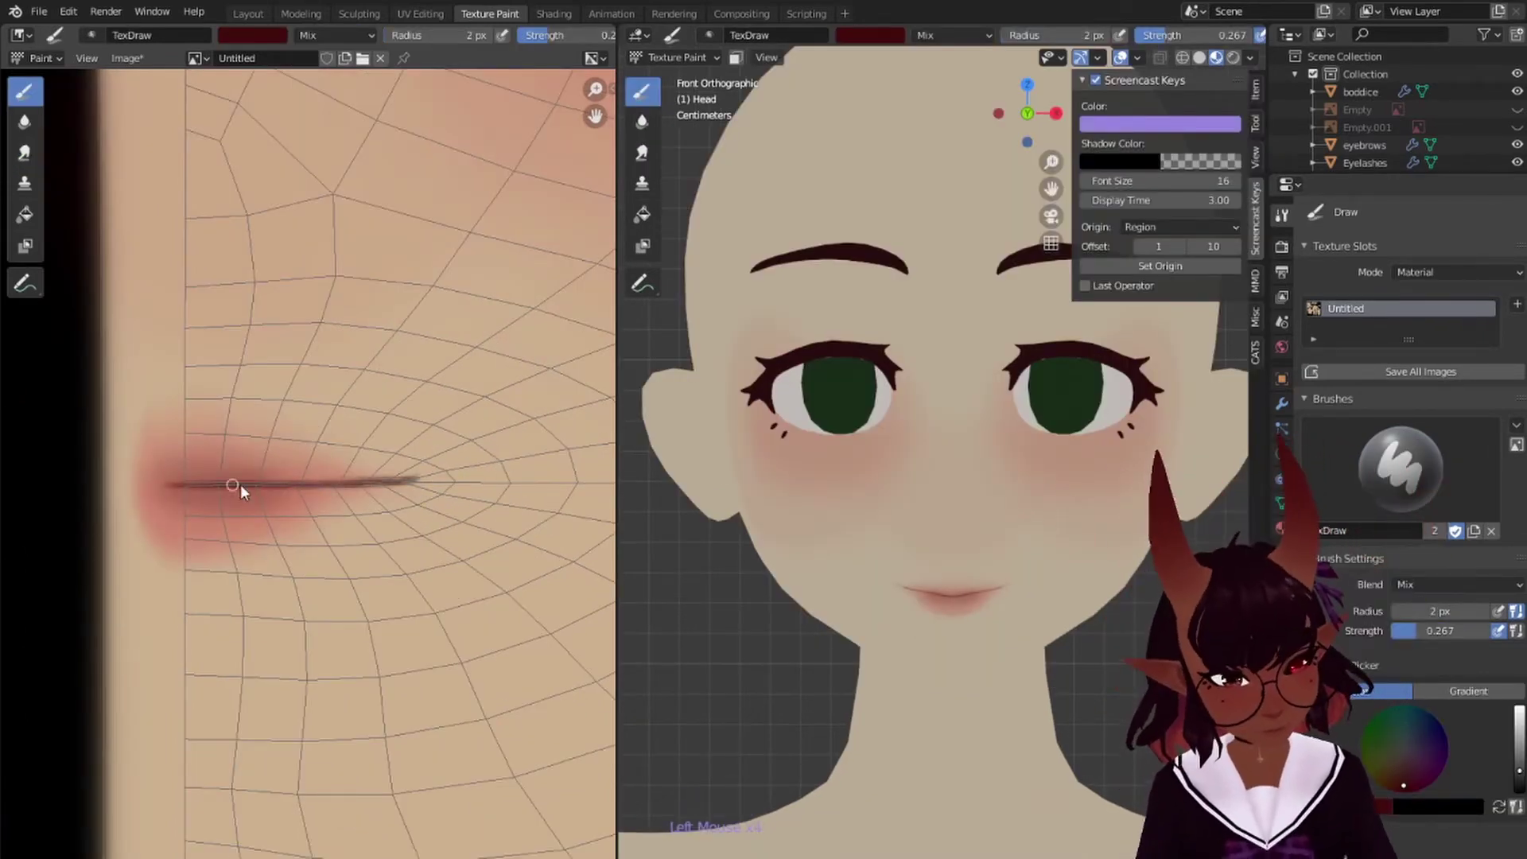
{"action": "scroll", "coordinate": [809, 458], "scroll_direction": "down", "scroll_amount": 2}
{"action": "scroll", "coordinate": [327, 364], "scroll_direction": "down", "scroll_amount": 3}
{"action": "key", "text": "bracketright"}
{"action": "key", "text": "bracketright"}
{"action": "key", "text": "bracketright"}
{"action": "key", "text": "bracketright"}
{"action": "key", "text": "bracketright"}
{"action": "key", "text": "bracketright"}
{"action": "key", "text": "bracketright"}
{"action": "key", "text": "bracketright"}
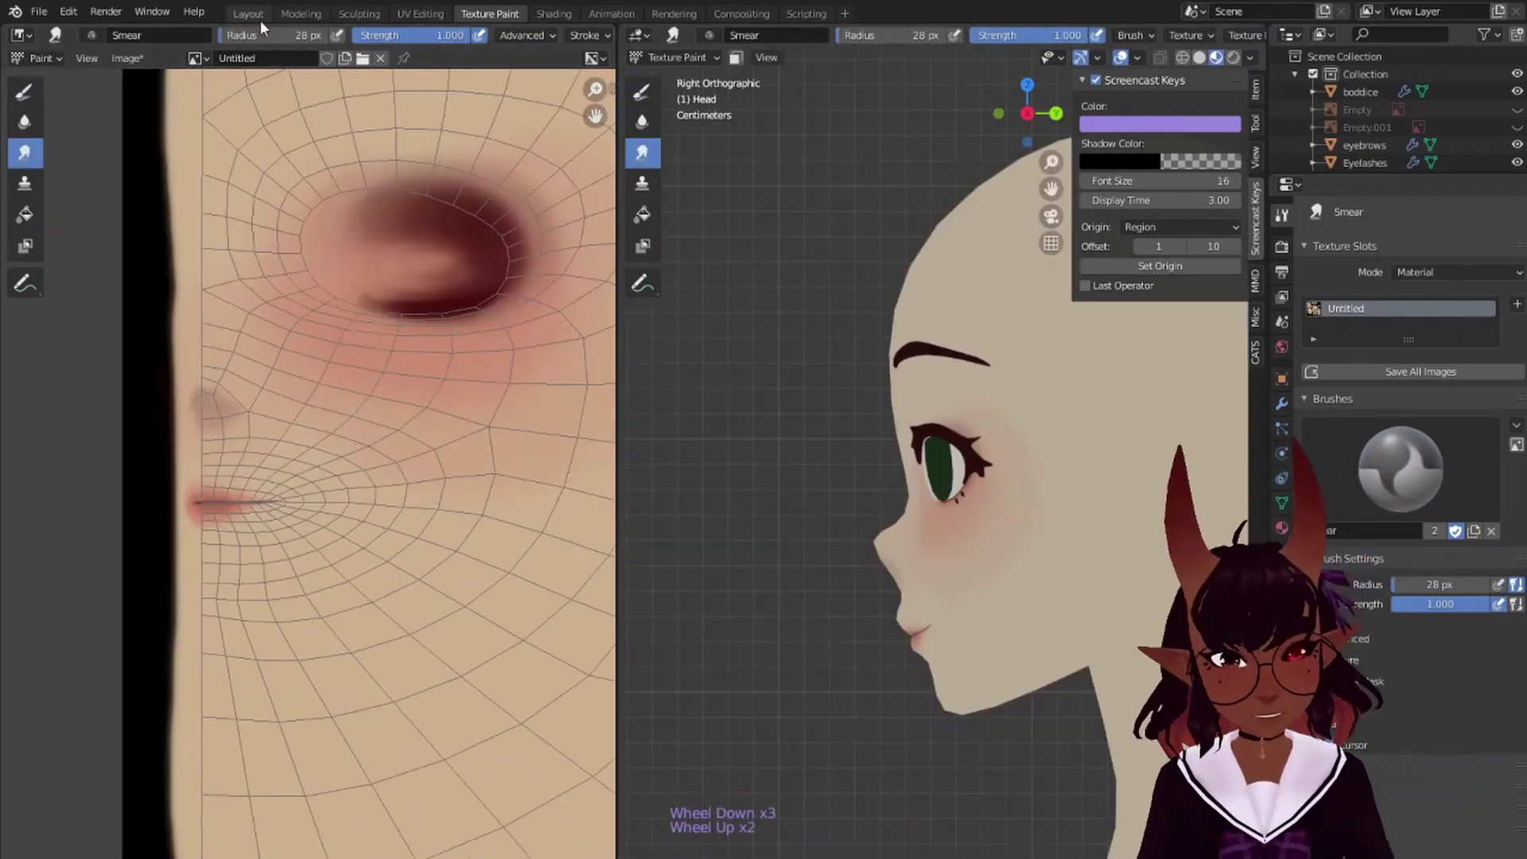
Step: Dab colour onto the lip area and shrink the brush size
{"action": "scroll", "coordinate": [358, 504], "scroll_direction": "up", "scroll_amount": 4}
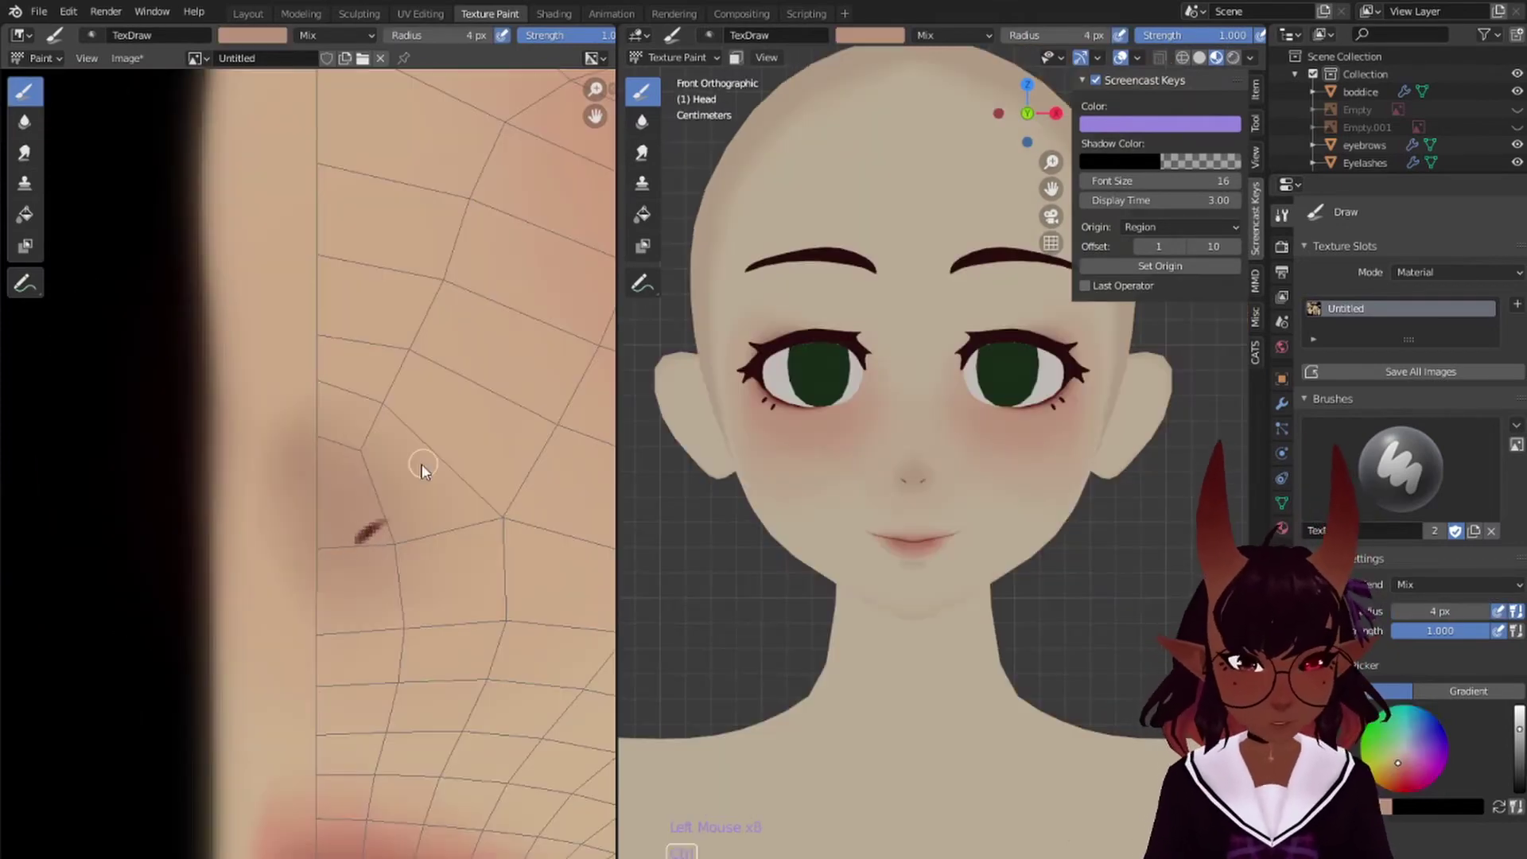
{"action": "scroll", "coordinate": [893, 518], "scroll_direction": "down", "scroll_amount": 8}
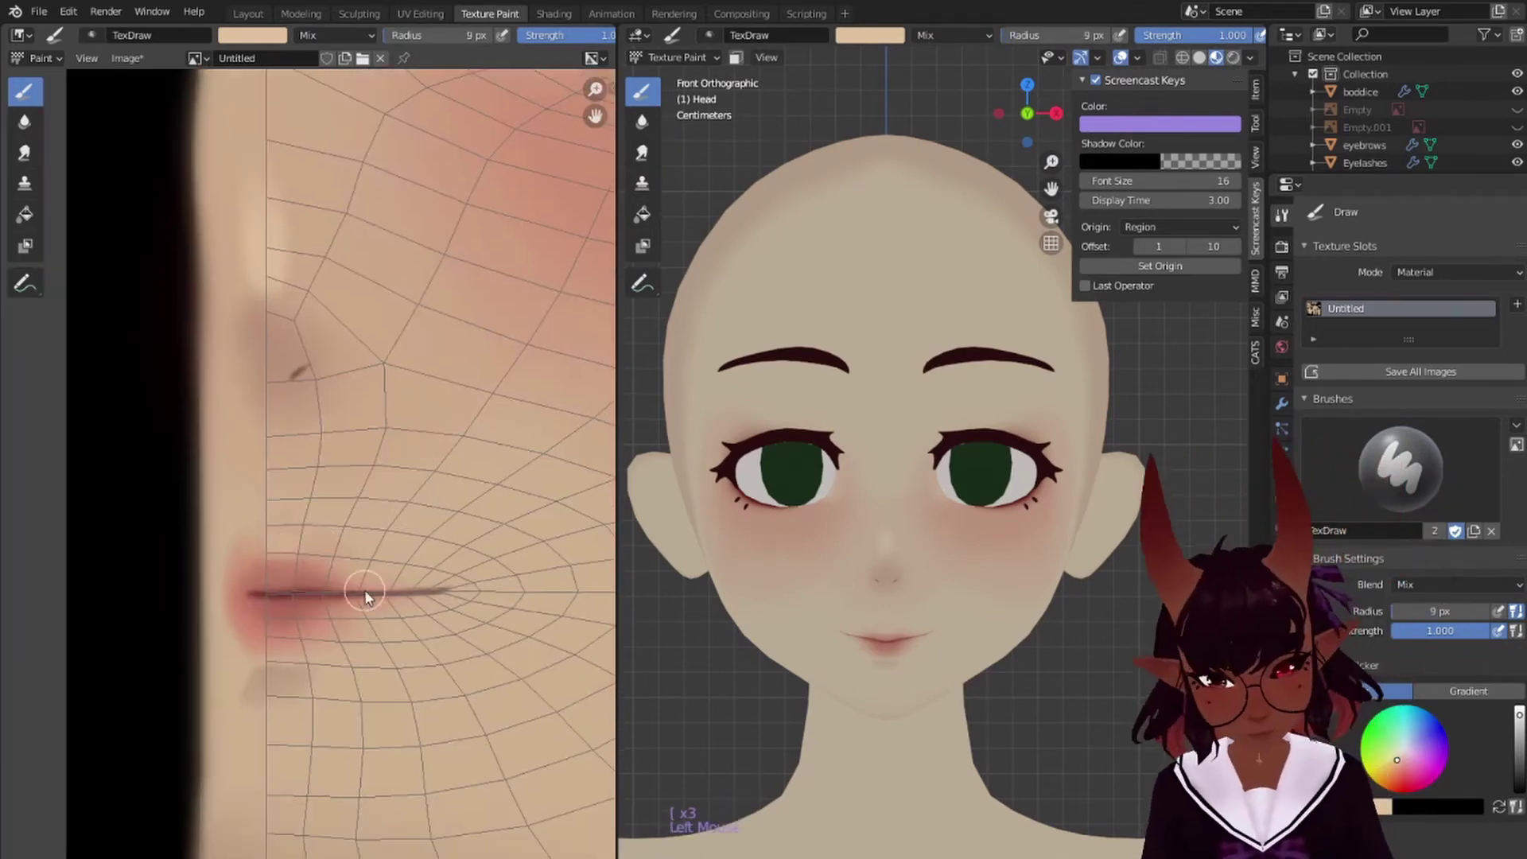
{"action": "left_click", "coordinate": [365, 596]}
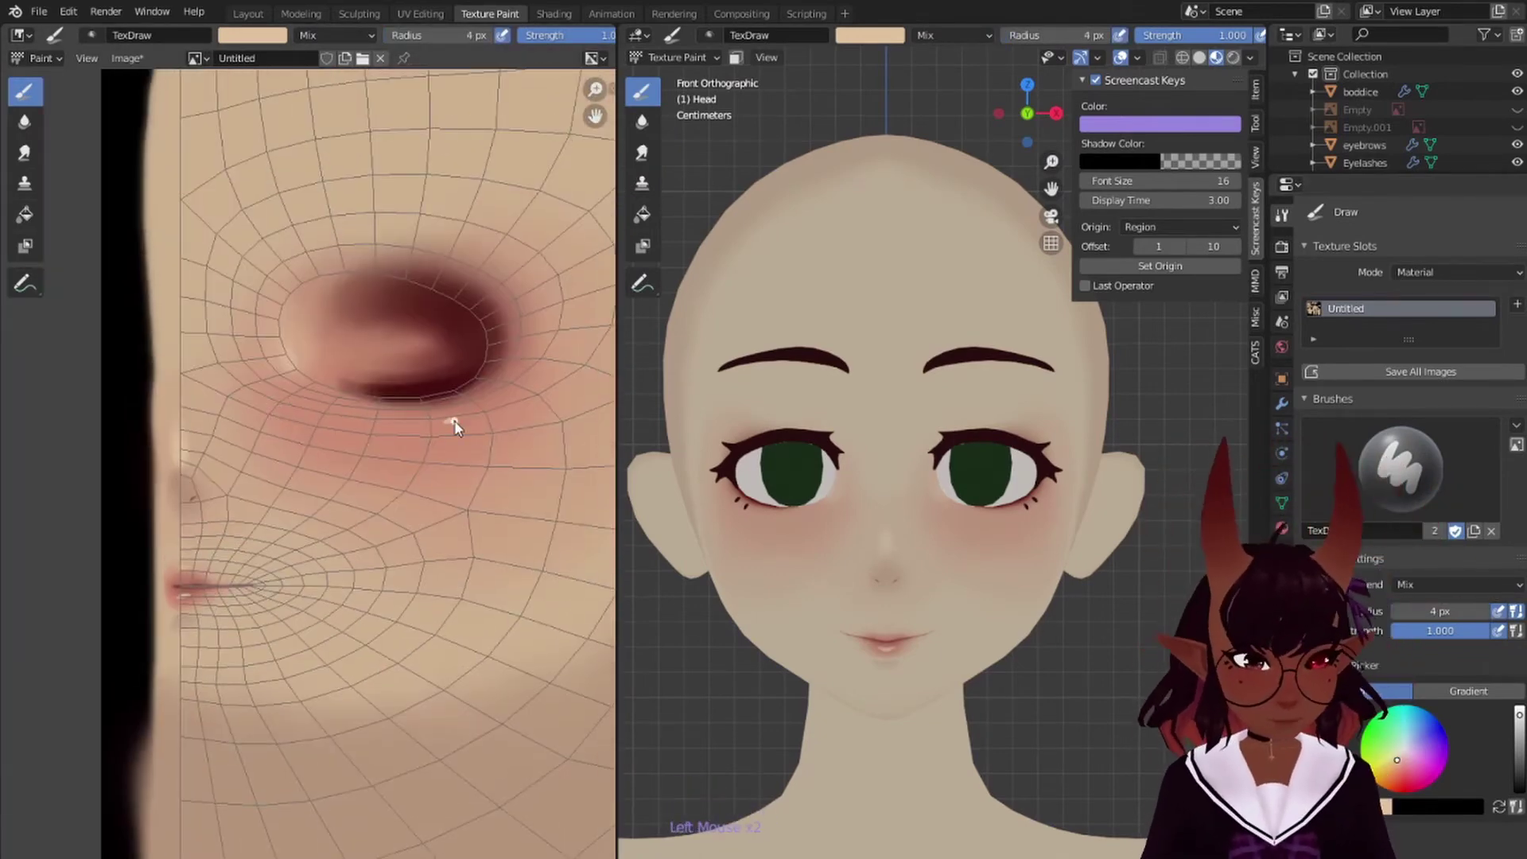
{"action": "key", "text": "bracketleft"}
{"action": "key", "text": "bracketleft"}
{"action": "key", "text": "bracketleft"}
{"action": "key", "text": "bracketleft"}
{"action": "key", "text": "bracketleft"}
{"action": "key", "text": "bracketleft"}
{"action": "key", "text": "bracketleft"}
{"action": "key", "text": "bracketleft"}
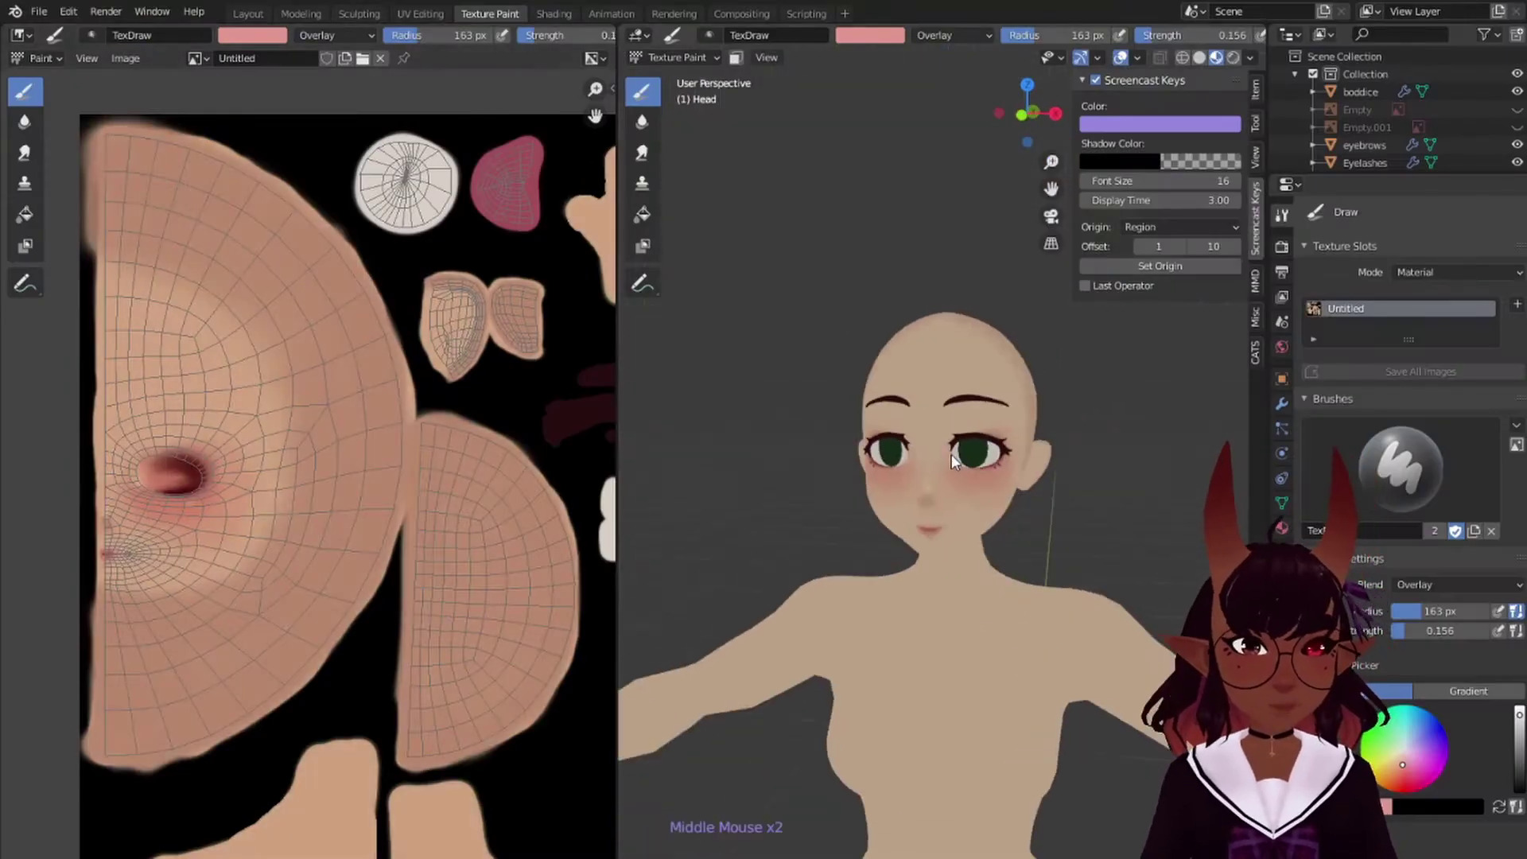
Step: Return to texture painting and frame the face from the front and side views
{"action": "scroll", "coordinate": [951, 455], "scroll_direction": "up", "scroll_amount": 3}
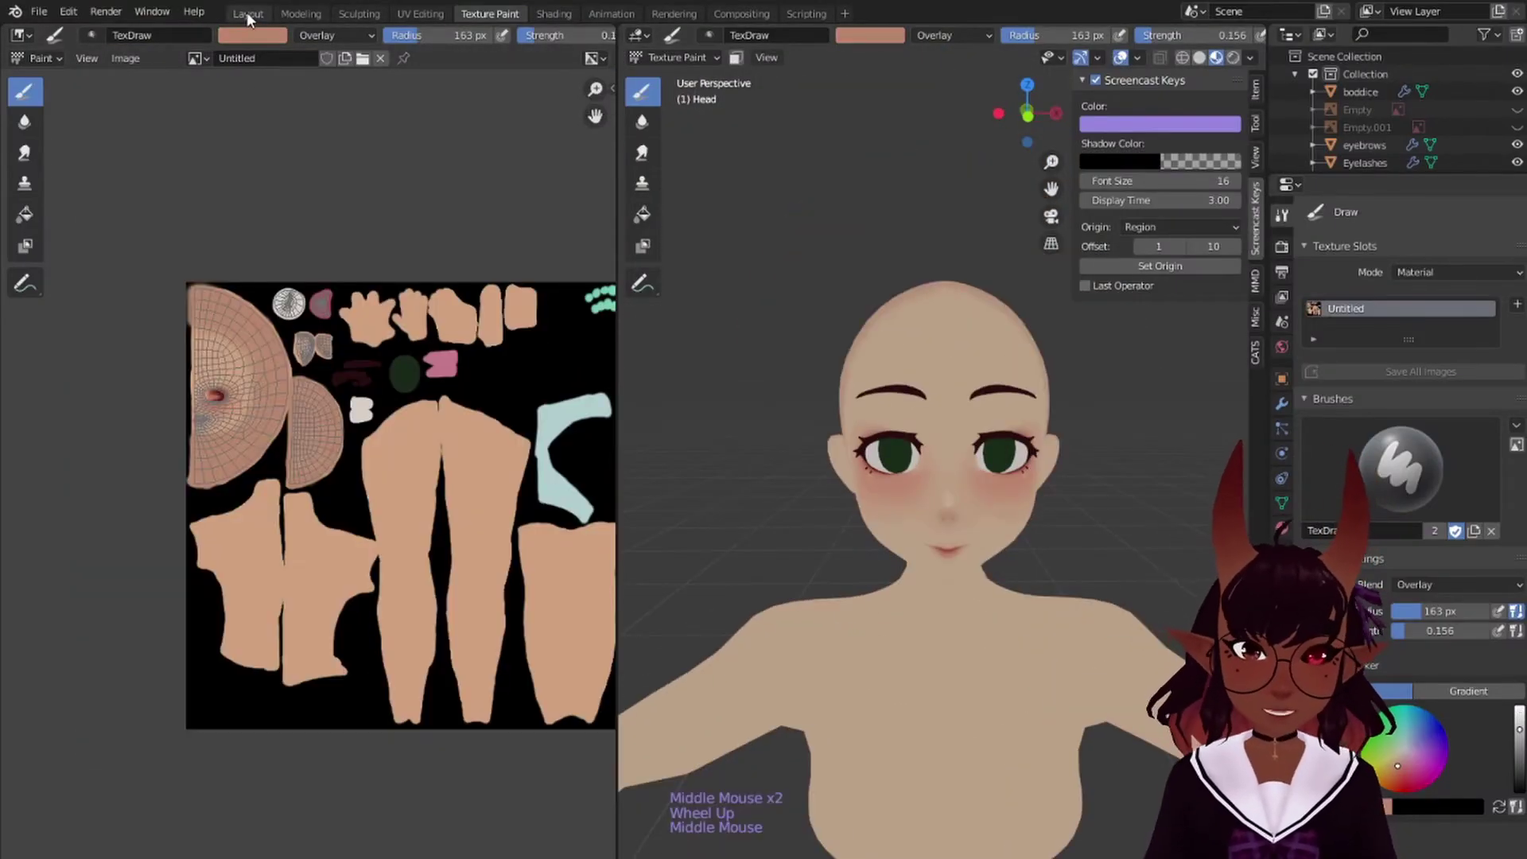
{"action": "left_click", "coordinate": [248, 14]}
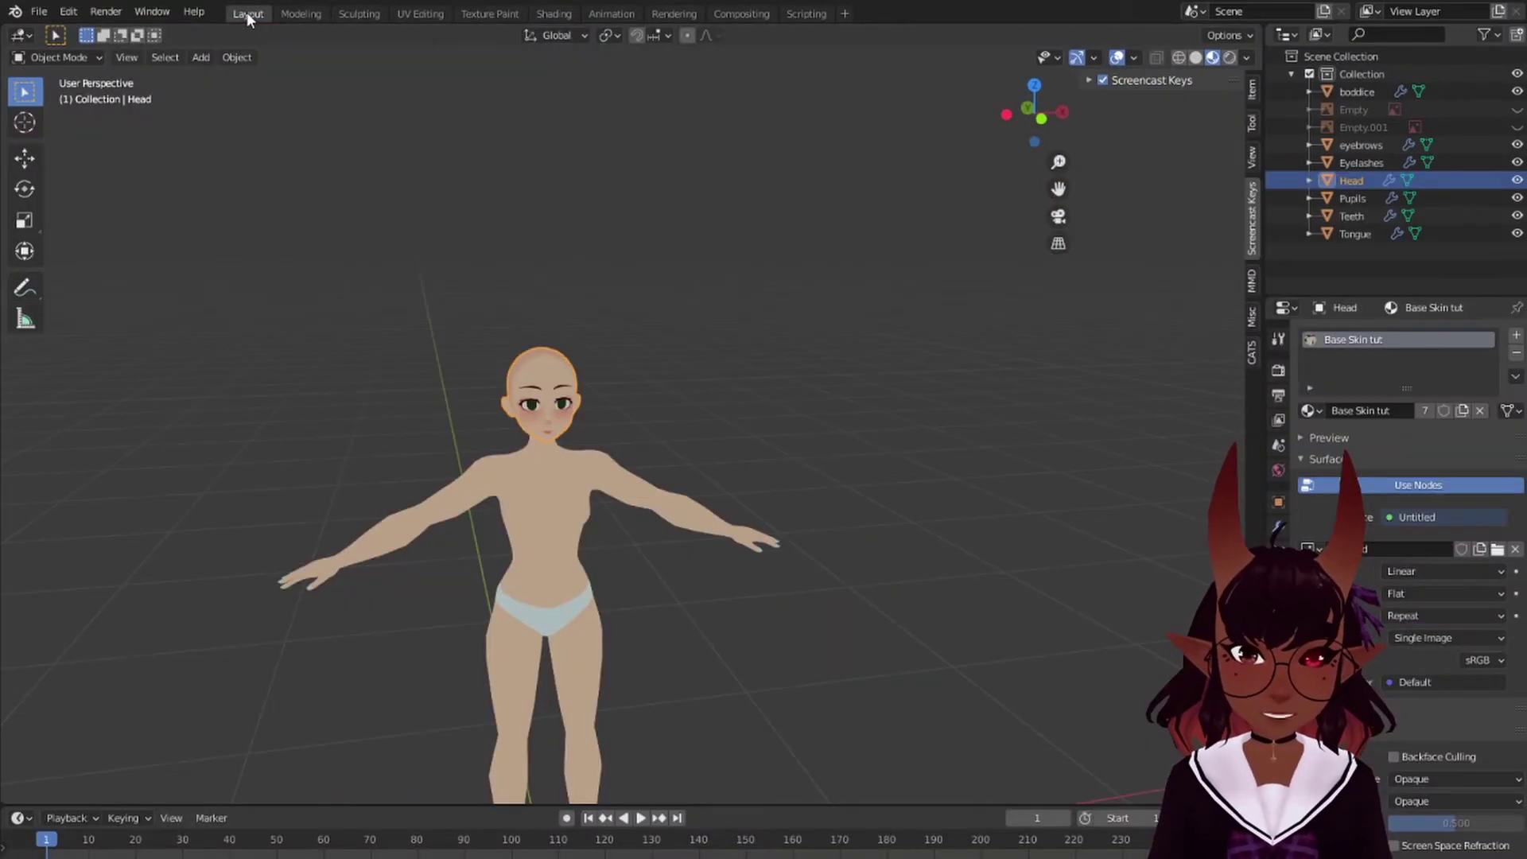
{"action": "left_click", "coordinate": [481, 14]}
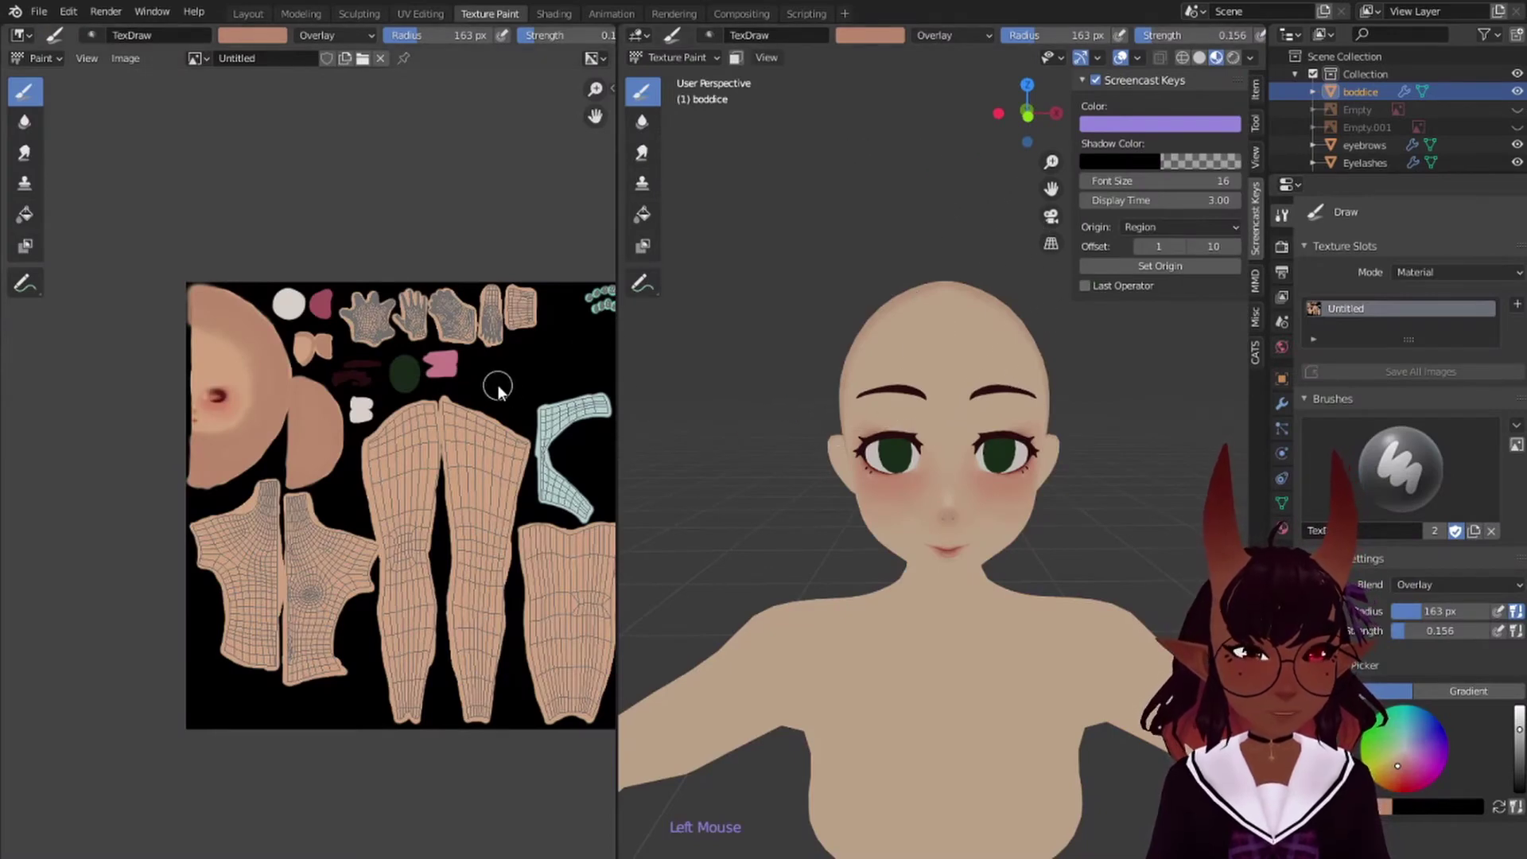
{"action": "middle_click_drag", "start_coordinate": [445, 446], "coordinate": [368, 387]}
{"action": "scroll", "coordinate": [1063, 570], "scroll_direction": "up", "scroll_amount": 2}
{"action": "key", "text": "KP_1"}
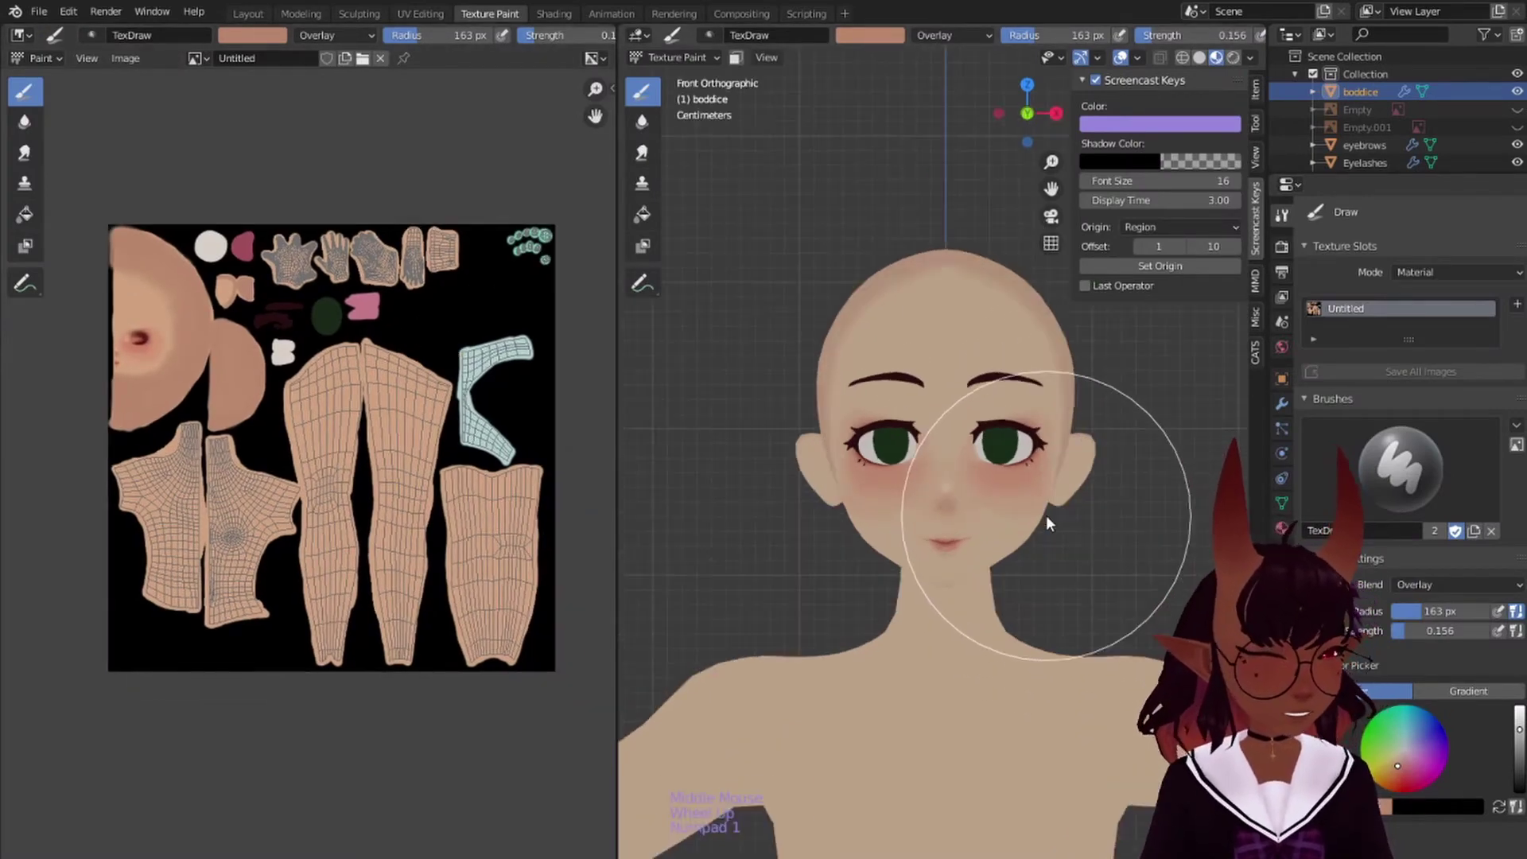
{"action": "scroll", "coordinate": [915, 596], "scroll_direction": "up", "scroll_amount": 3}
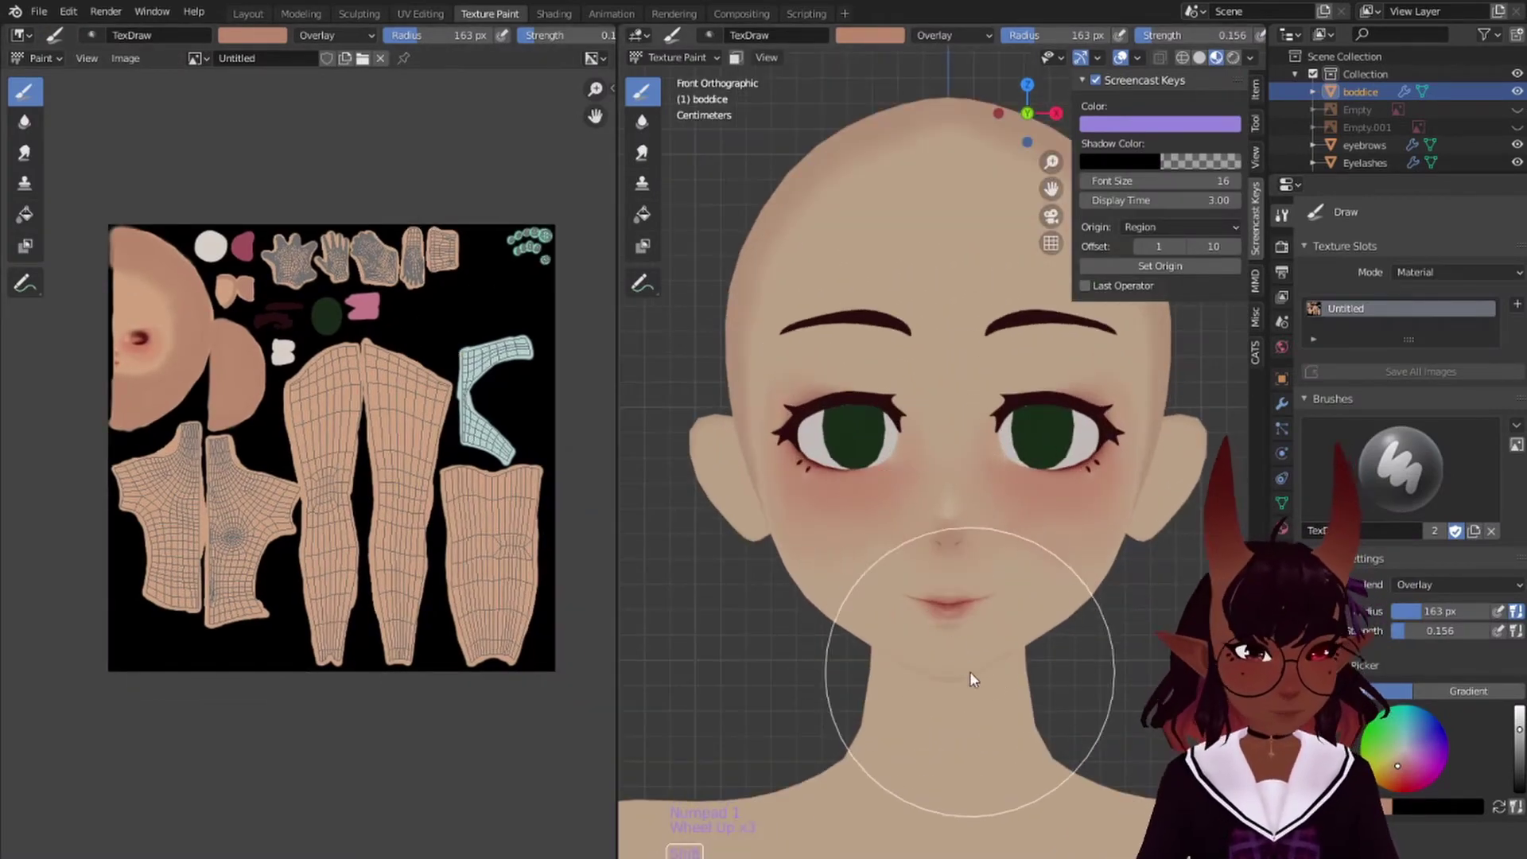
{"action": "key", "text": "KP_3"}
{"action": "key", "text": "KP_1"}
Step: With the Smear brush, blend the shading under the chest outward and darken the seam
{"action": "left_click", "coordinate": [643, 152]}
{"action": "key", "text": "KP_3"}
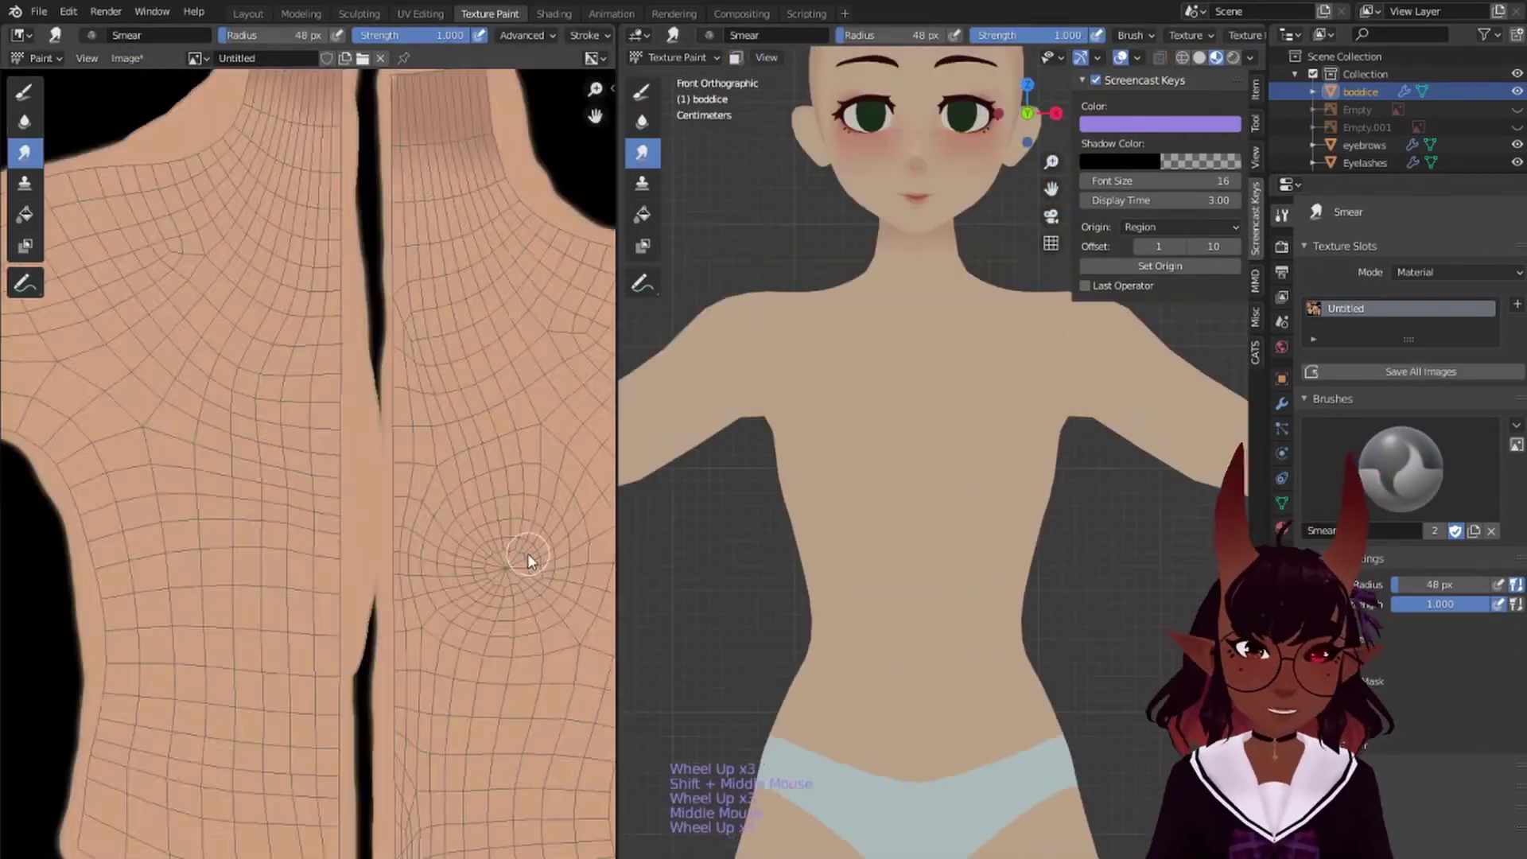
{"action": "scroll", "coordinate": [249, 513], "scroll_direction": "up", "scroll_amount": 2}
{"action": "mouse_move", "coordinate": [249, 513]}
{"action": "left_mouse_down"}
{"action": "mouse_move", "coordinate": [358, 617]}
{"action": "mouse_move", "coordinate": [217, 600]}
{"action": "left_mouse_up"}
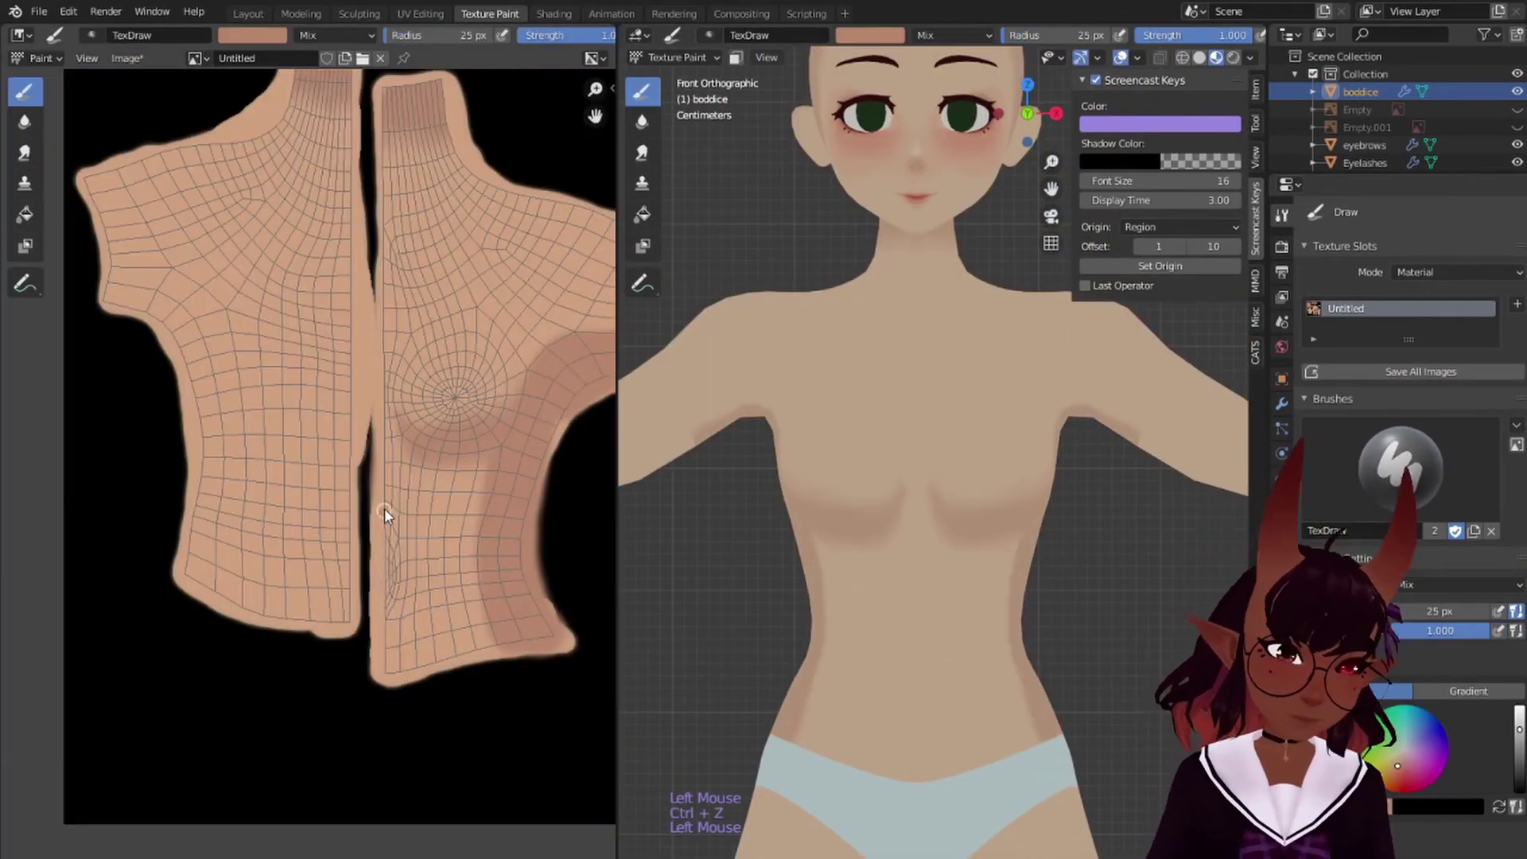
{"action": "left_click_drag", "start_coordinate": [386, 519], "coordinate": [374, 493]}
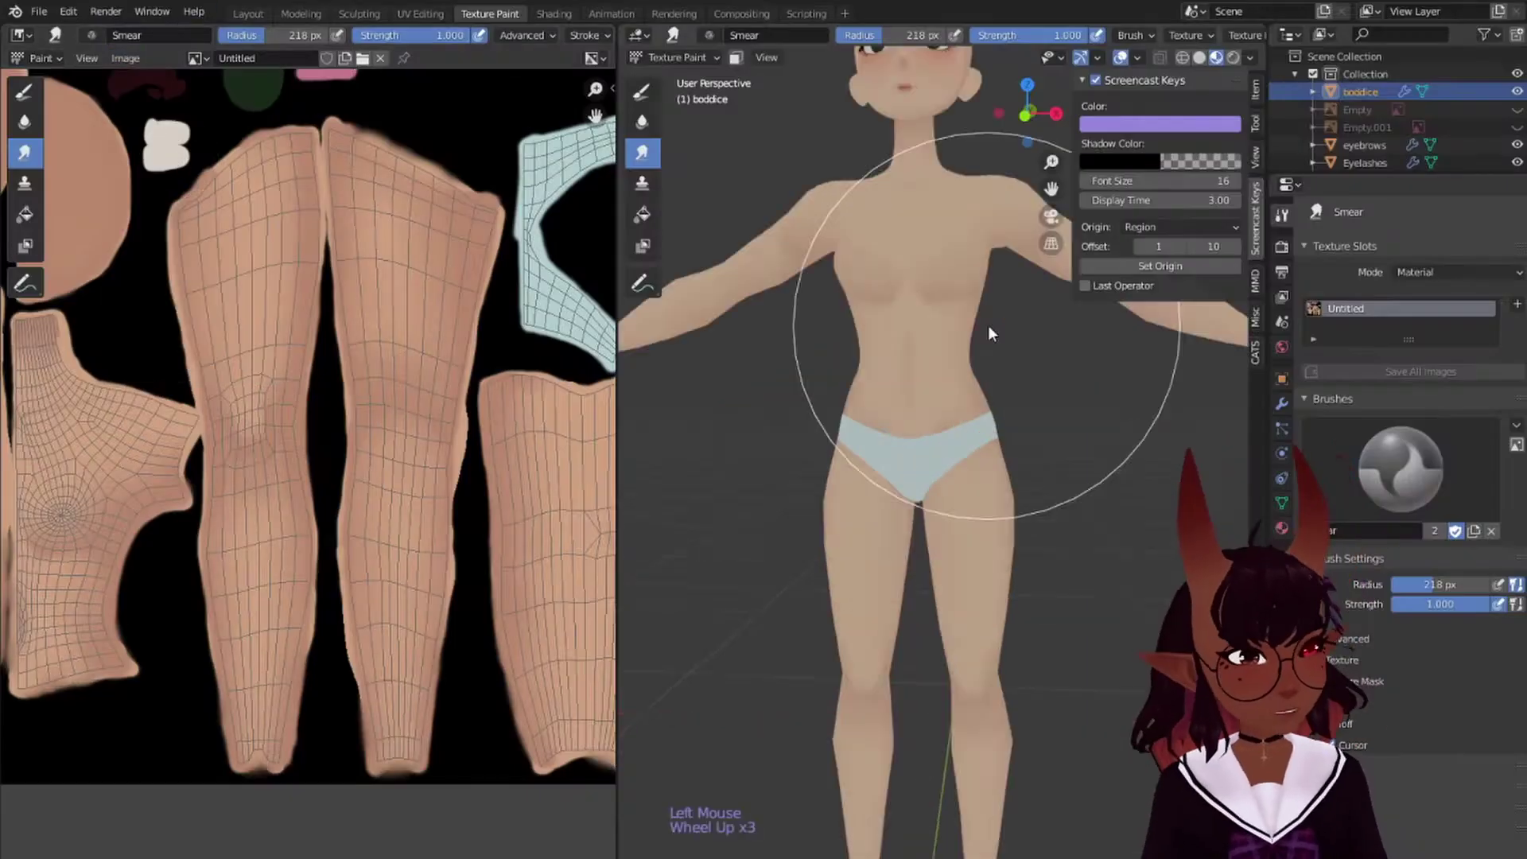
Step: Orbit and zoom around the model to inspect the hips and back, then the front
{"action": "scroll", "coordinate": [989, 331], "scroll_direction": "up", "scroll_amount": 3}
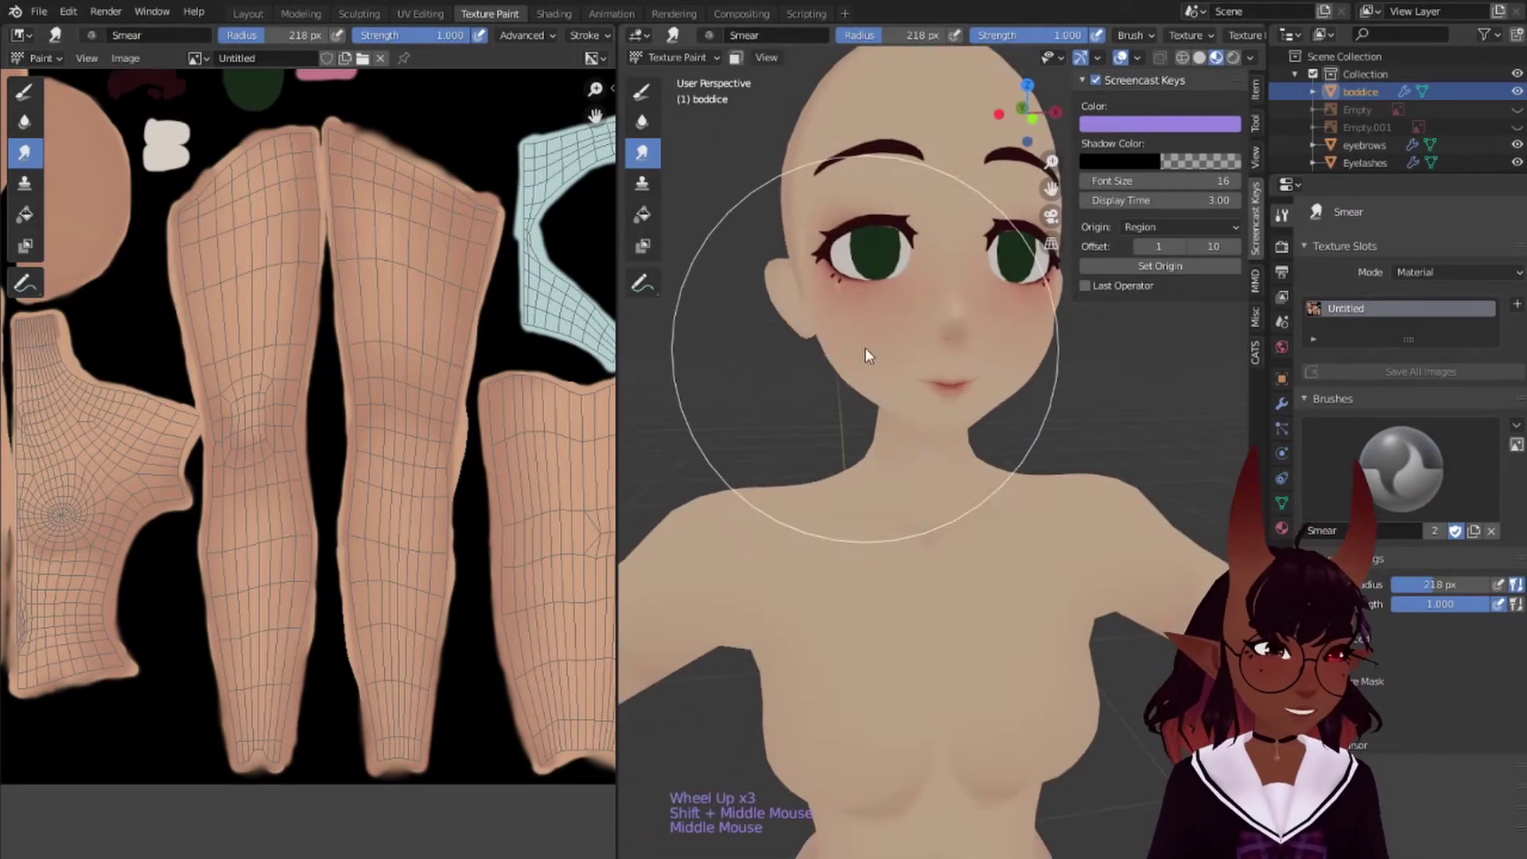
{"action": "scroll", "coordinate": [867, 355], "scroll_direction": "down", "scroll_amount": 3}
{"action": "scroll", "coordinate": [927, 212], "scroll_direction": "down", "scroll_amount": 5}
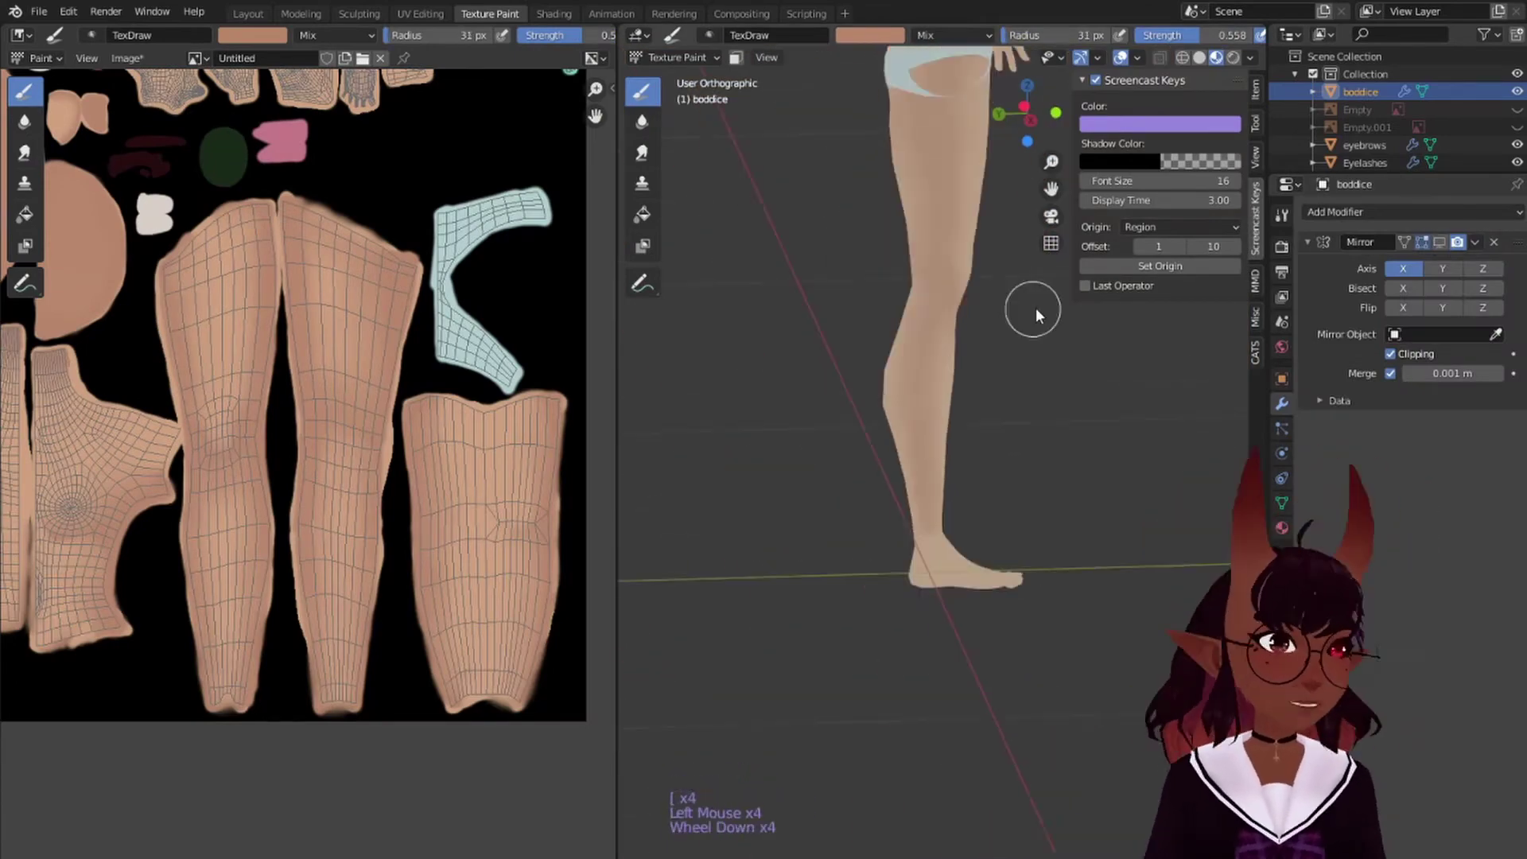
{"action": "mouse_move", "coordinate": [1029, 310]}
{"action": "middle_mouse_down"}
{"action": "mouse_move", "coordinate": [893, 460]}
{"action": "mouse_move", "coordinate": [1124, 406]}
{"action": "middle_mouse_up"}
{"action": "scroll", "coordinate": [879, 323], "scroll_direction": "down", "scroll_amount": 5}
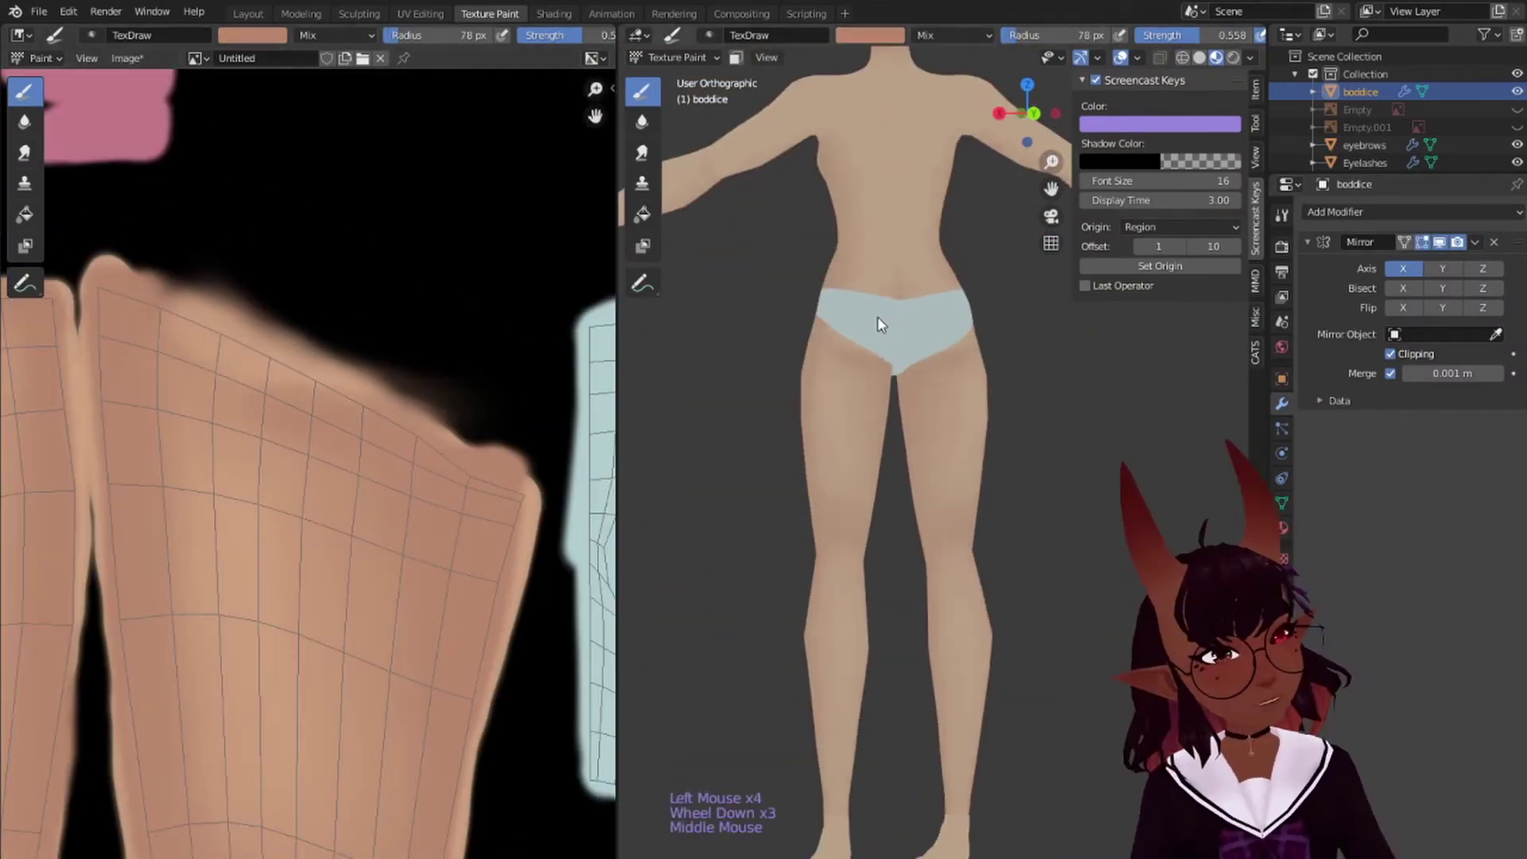
{"action": "middle_click_drag", "start_coordinate": [879, 323], "coordinate": [795, 334]}
{"action": "scroll", "coordinate": [368, 303], "scroll_direction": "down", "scroll_amount": 6}
{"action": "scroll", "coordinate": [341, 505], "scroll_direction": "up", "scroll_amount": 3}
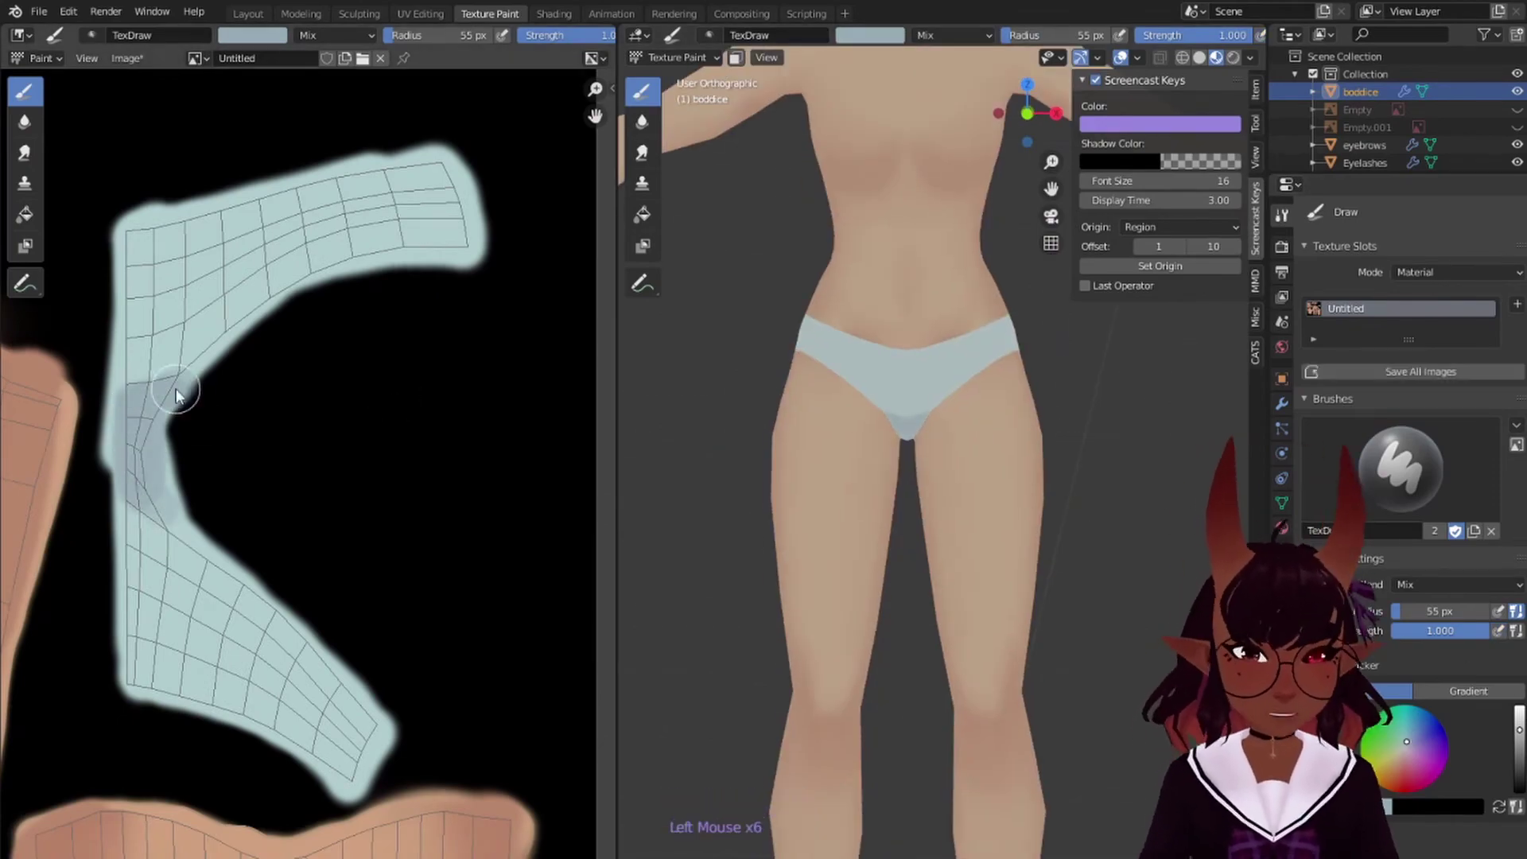
{"action": "scroll", "coordinate": [177, 395], "scroll_direction": "down", "scroll_amount": 2}
{"action": "mouse_move", "coordinate": [875, 397]}
{"action": "middle_mouse_down"}
{"action": "mouse_move", "coordinate": [795, 398]}
{"action": "mouse_move", "coordinate": [875, 397]}
{"action": "middle_mouse_up"}
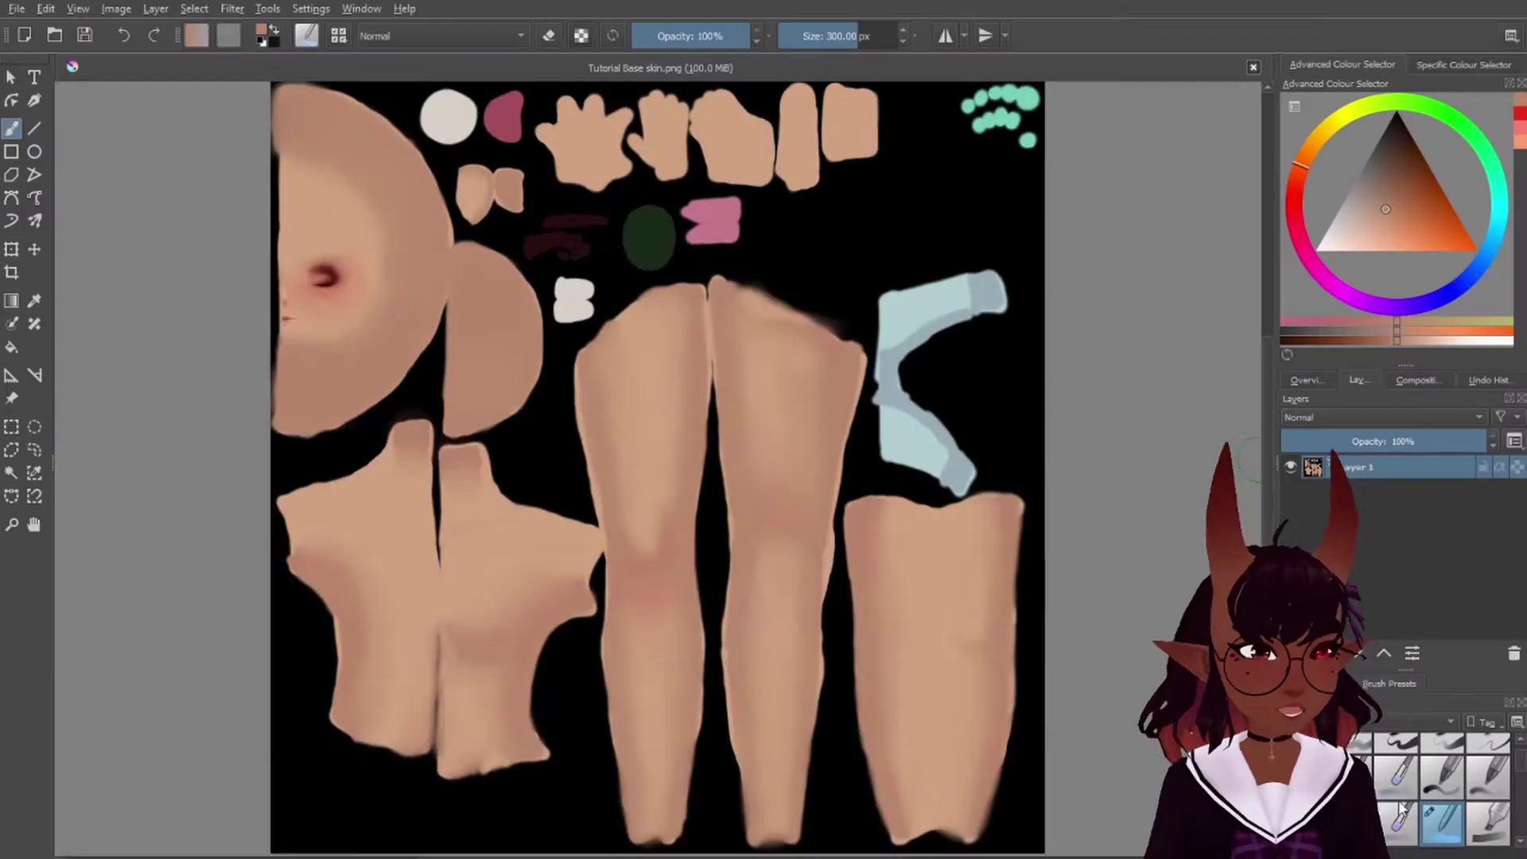
{"action": "scroll", "coordinate": [636, 477], "scroll_direction": "up", "scroll_amount": 3}
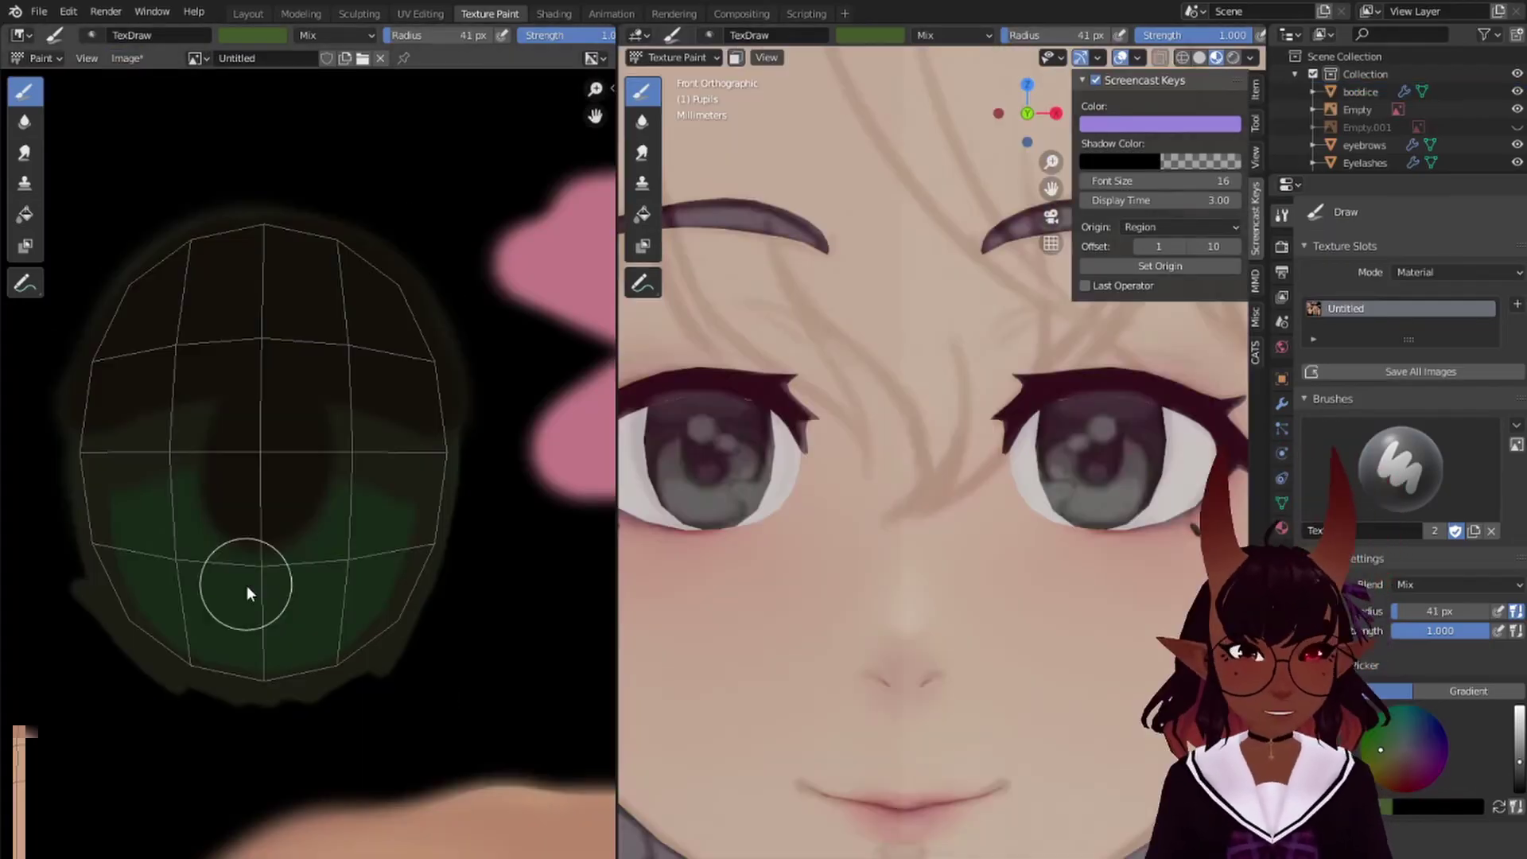
Step: Dab a light highlight onto the pupil and select the pupil's UV island
{"action": "left_click", "coordinate": [231, 634]}
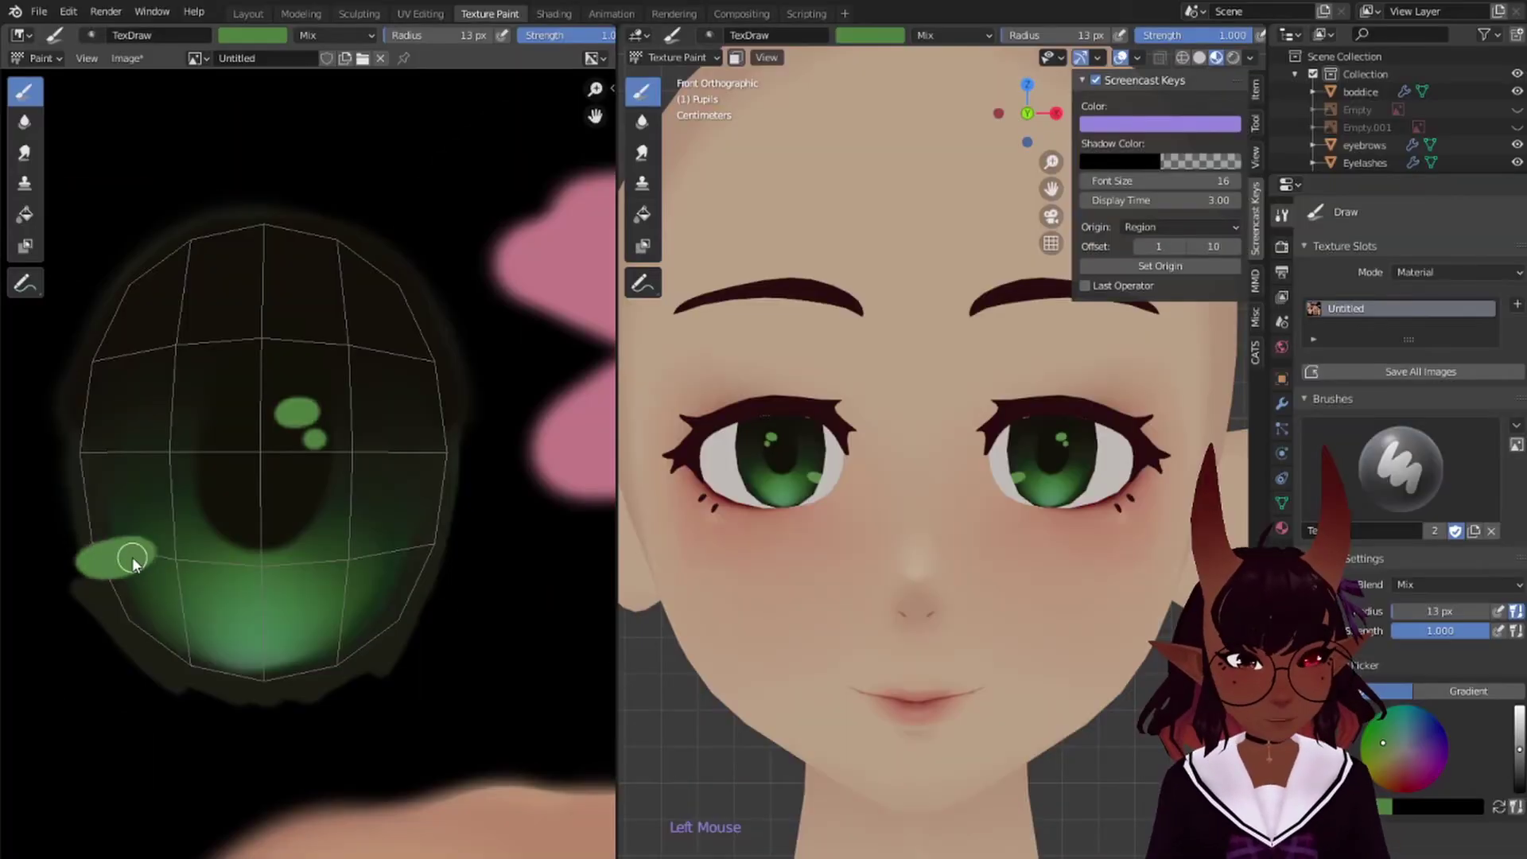
{"action": "scroll", "coordinate": [318, 430], "scroll_direction": "down", "scroll_amount": 3}
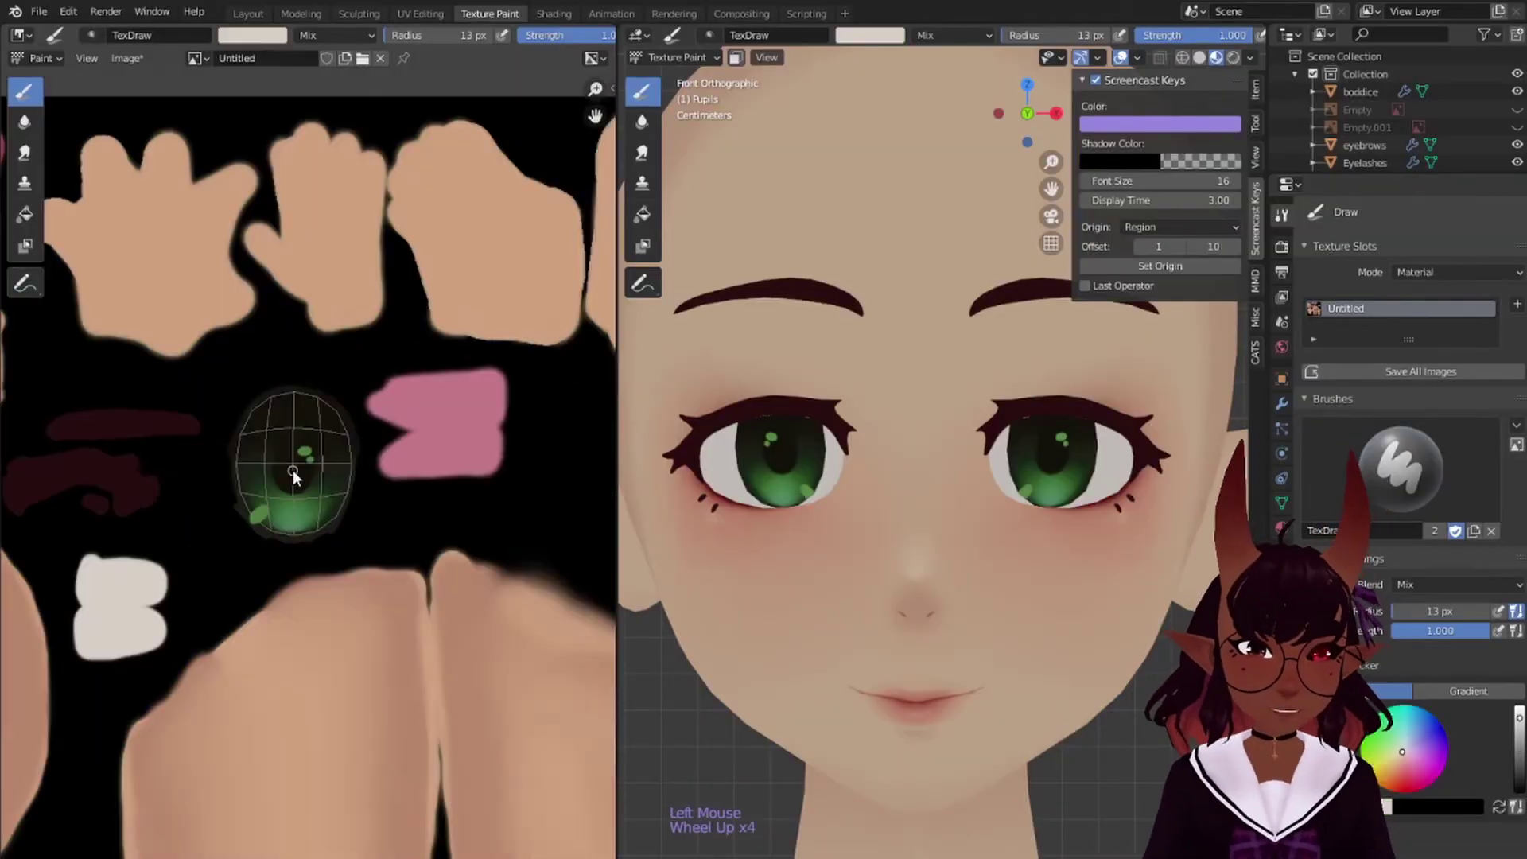
{"action": "scroll", "coordinate": [318, 430], "scroll_direction": "up", "scroll_amount": 5}
{"action": "key", "text": "a"}
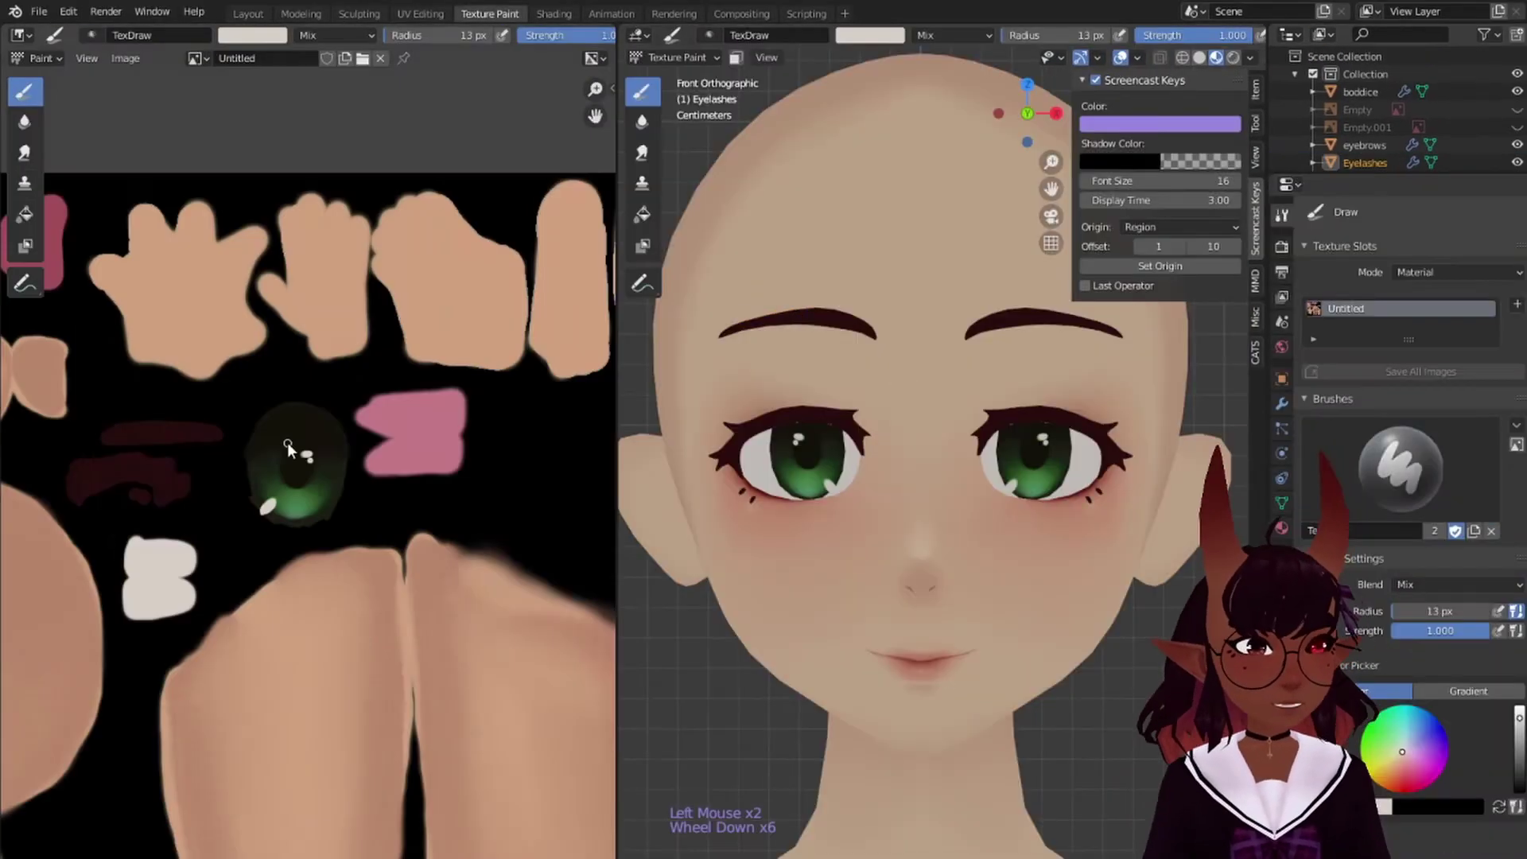
Step: Enlarge the brush and pick a pale cream paint colour
{"action": "scroll", "coordinate": [341, 130], "scroll_direction": "up", "scroll_amount": 8}
{"action": "key", "text": "bracketright"}
{"action": "key", "text": "bracketright"}
{"action": "key", "text": "bracketright"}
{"action": "key", "text": "bracketright"}
{"action": "key", "text": "bracketright"}
{"action": "key", "text": "bracketright"}
{"action": "key", "text": "bracketright"}
{"action": "key", "text": "bracketright"}
{"action": "key", "text": "bracketright"}
{"action": "key", "text": "bracketright"}
{"action": "key", "text": "bracketright"}
{"action": "key", "text": "bracketright"}
{"action": "key", "text": "bracketright"}
{"action": "key", "text": "bracketright"}
{"action": "key", "text": "bracketright"}
{"action": "key", "text": "bracketright"}
{"action": "key", "text": "bracketright"}
{"action": "right_click", "coordinate": [318, 120]}
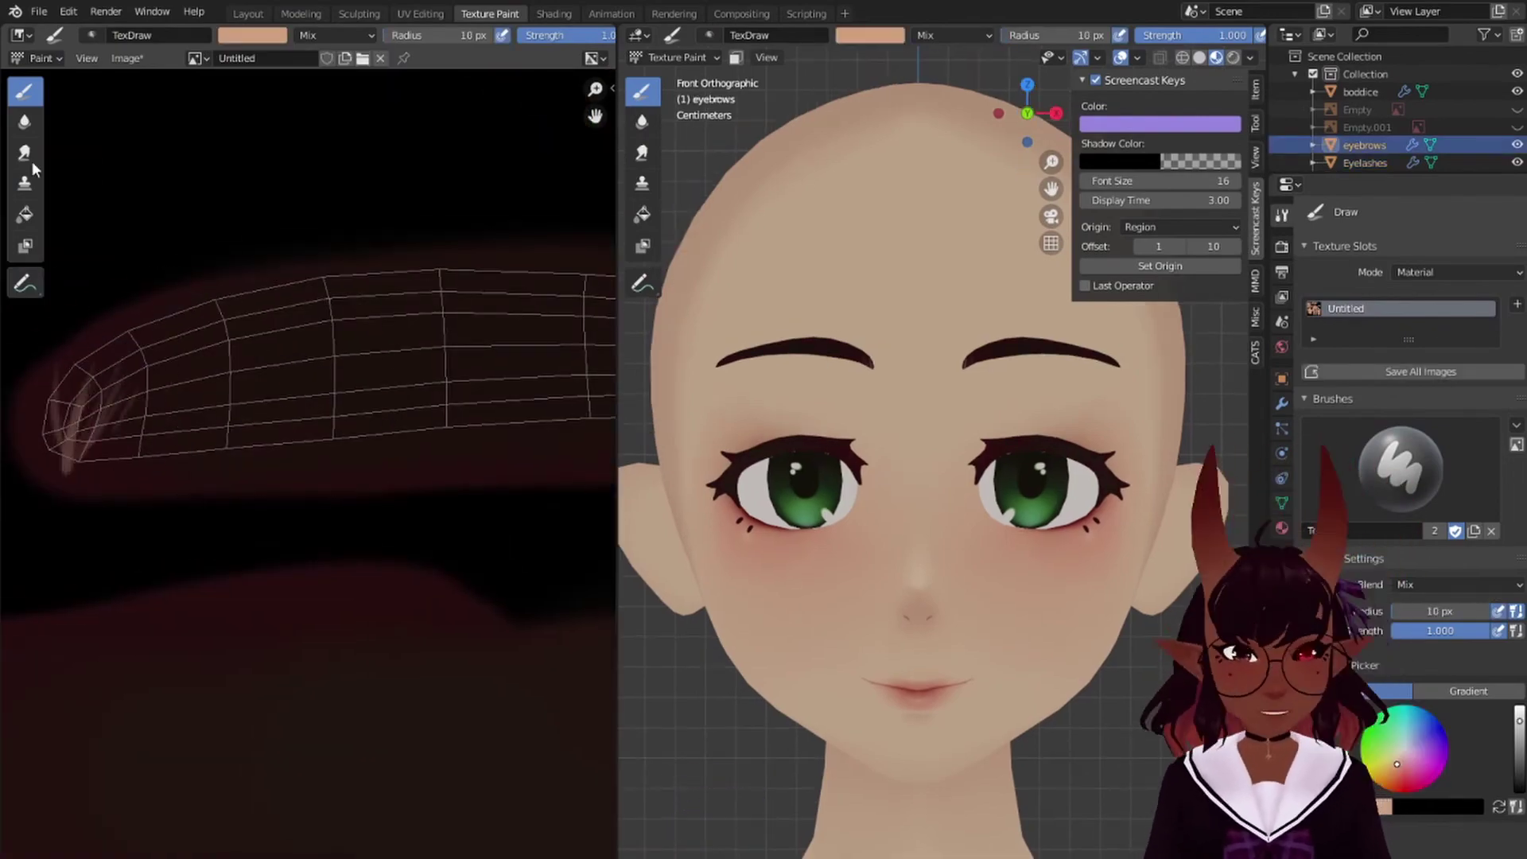
{"action": "left_click", "coordinate": [642, 152]}
{"action": "scroll", "coordinate": [1033, 397], "scroll_direction": "up", "scroll_amount": 3}
{"action": "mouse_move", "coordinate": [1033, 397]}
{"action": "middle_mouse_down"}
{"action": "mouse_move", "coordinate": [1092, 428]}
{"action": "mouse_move", "coordinate": [1037, 524]}
{"action": "middle_mouse_up"}
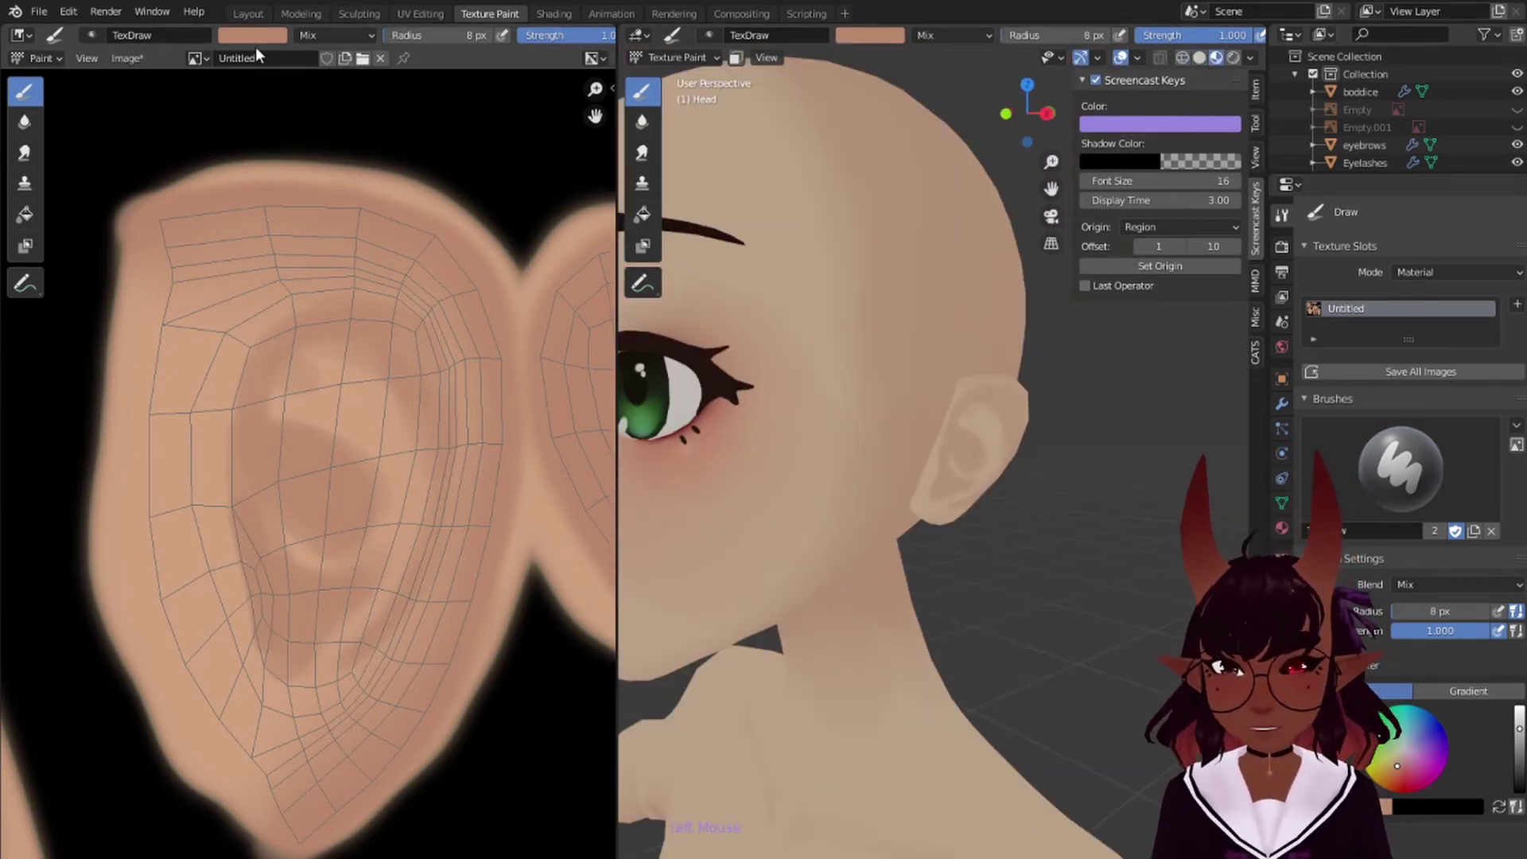
Step: Choose a red tone for the hand shading, undoing one mistaken change
{"action": "right_click", "coordinate": [294, 159]}
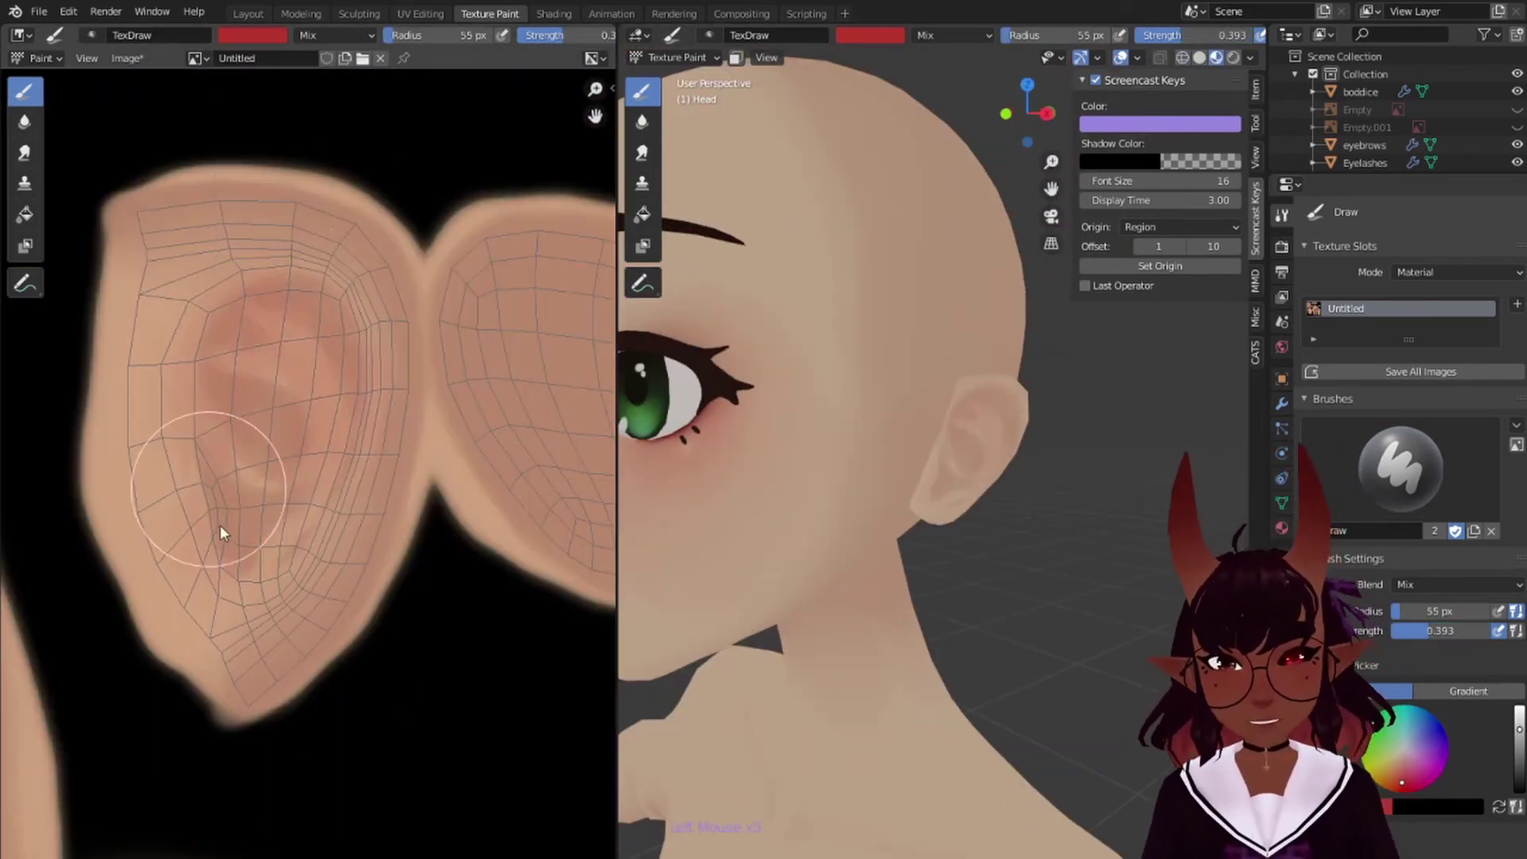
{"action": "key", "text": "ctrl+z"}
{"action": "key", "text": "ctrl+z"}
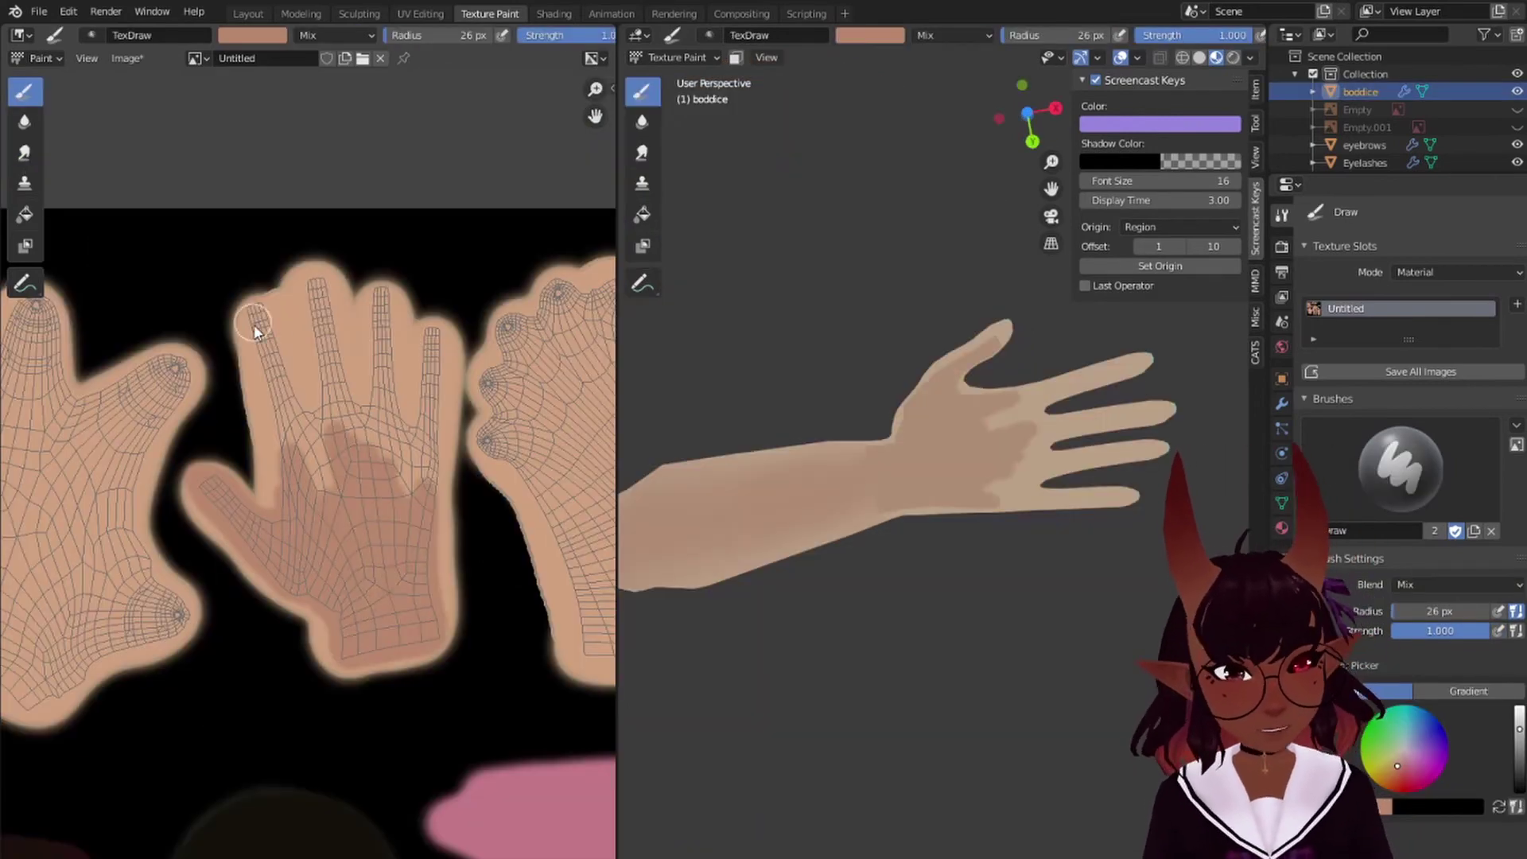
{"action": "middle_click_drag", "start_coordinate": [429, 332], "coordinate": [433, 451]}
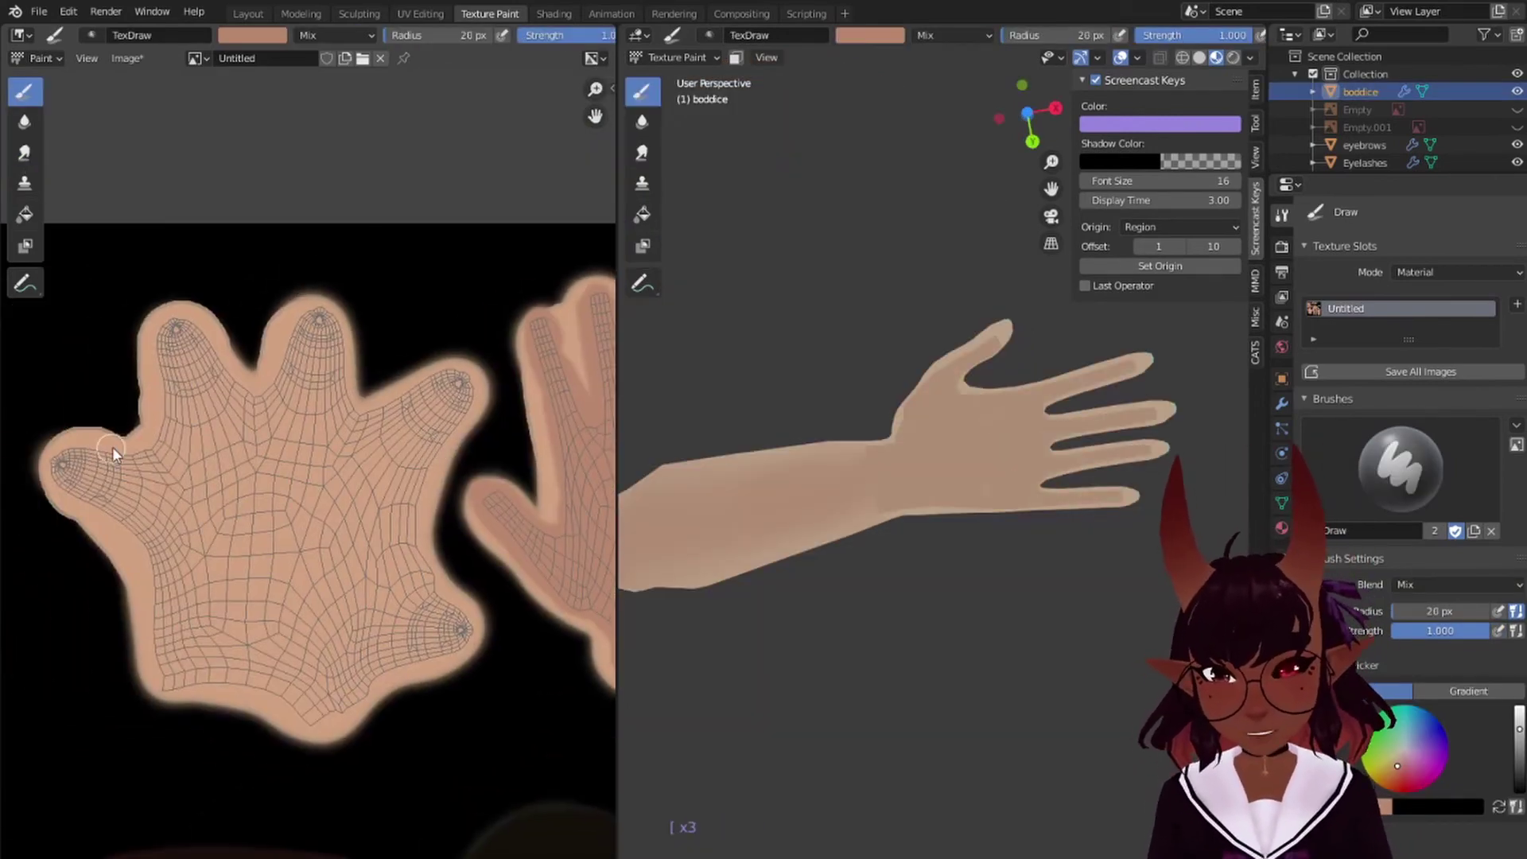
{"action": "scroll", "coordinate": [938, 546], "scroll_direction": "up", "scroll_amount": 5}
{"action": "middle_click_drag", "start_coordinate": [938, 545], "coordinate": [875, 516]}
{"action": "left_click", "coordinate": [128, 58]}
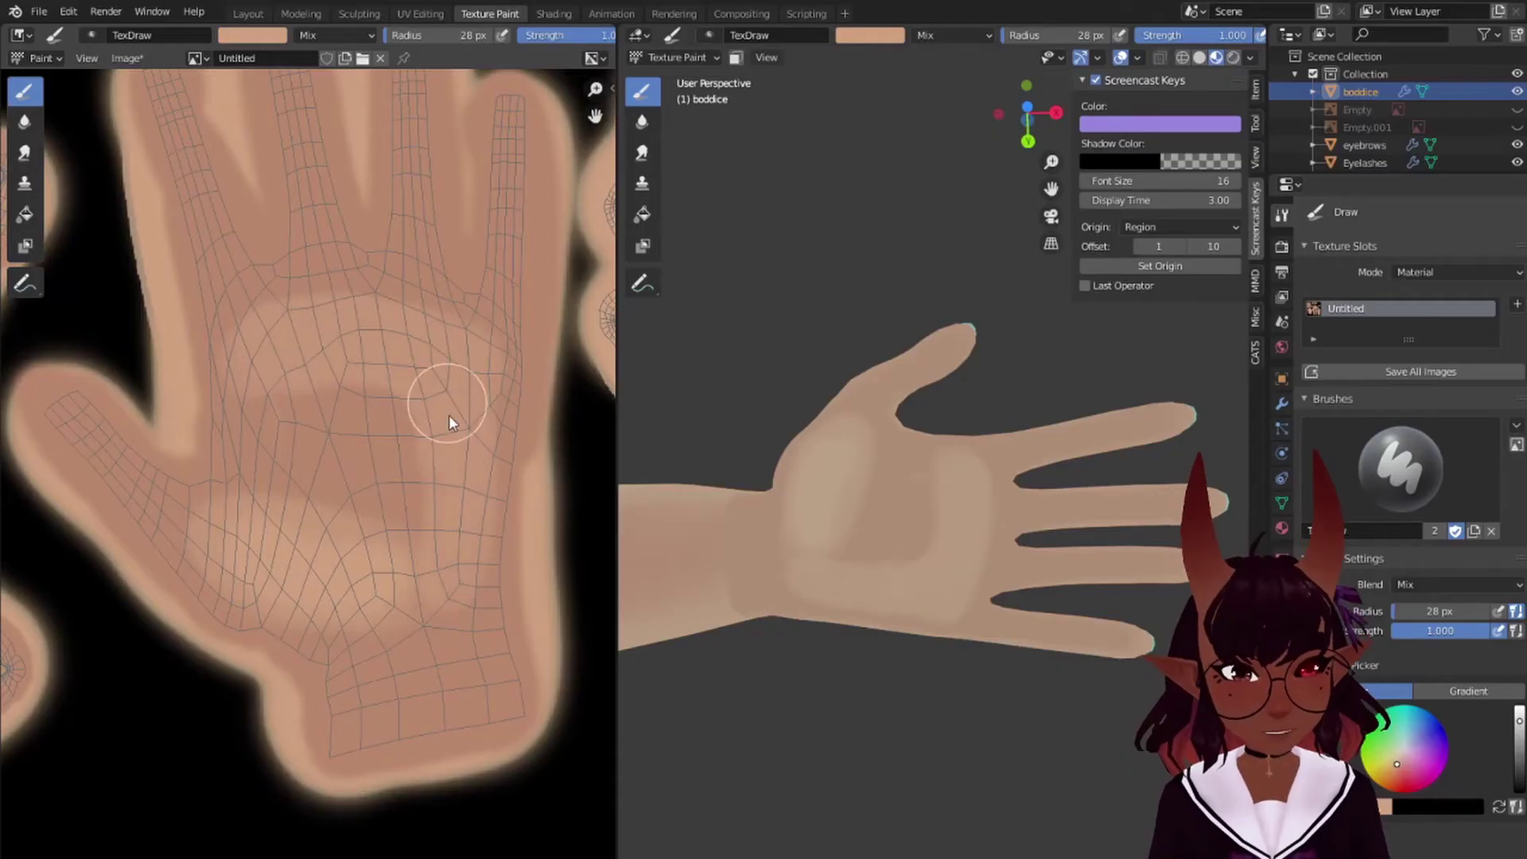
Step: With a smaller brush, work over the fingers and forearm piece, then save the painted texture
{"action": "key", "text": "bracketleft"}
{"action": "key", "text": "bracketleft"}
{"action": "key", "text": "bracketleft"}
{"action": "key", "text": "bracketleft"}
{"action": "key", "text": "bracketleft"}
{"action": "key", "text": "bracketleft"}
{"action": "key", "text": "bracketleft"}
{"action": "middle_click_drag", "start_coordinate": [449, 422], "coordinate": [461, 509]}
{"action": "left_click", "coordinate": [128, 58]}
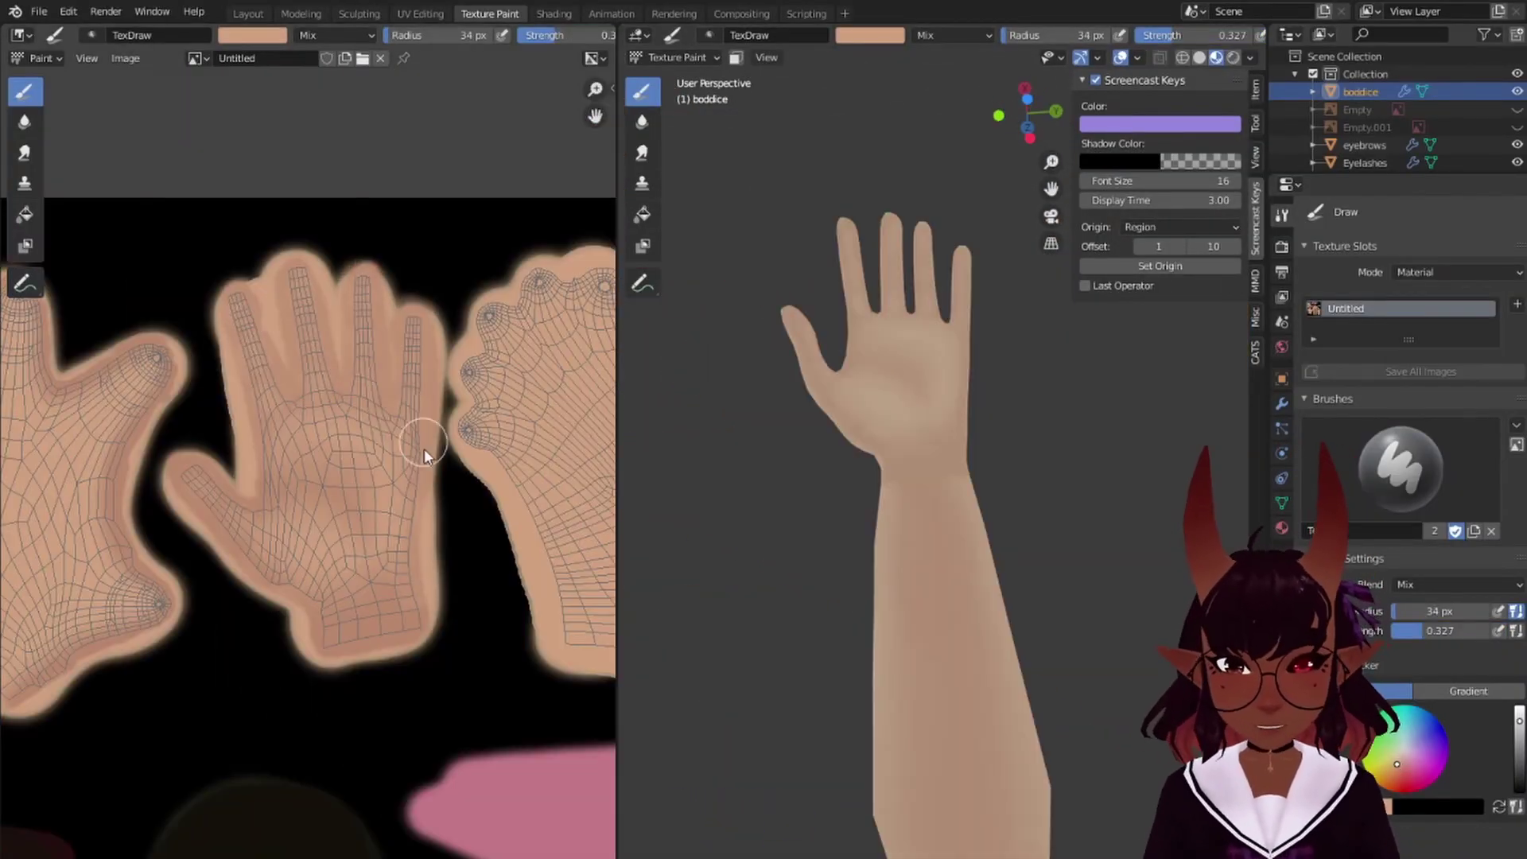
{"action": "middle_click_drag", "start_coordinate": [422, 443], "coordinate": [123, 408]}
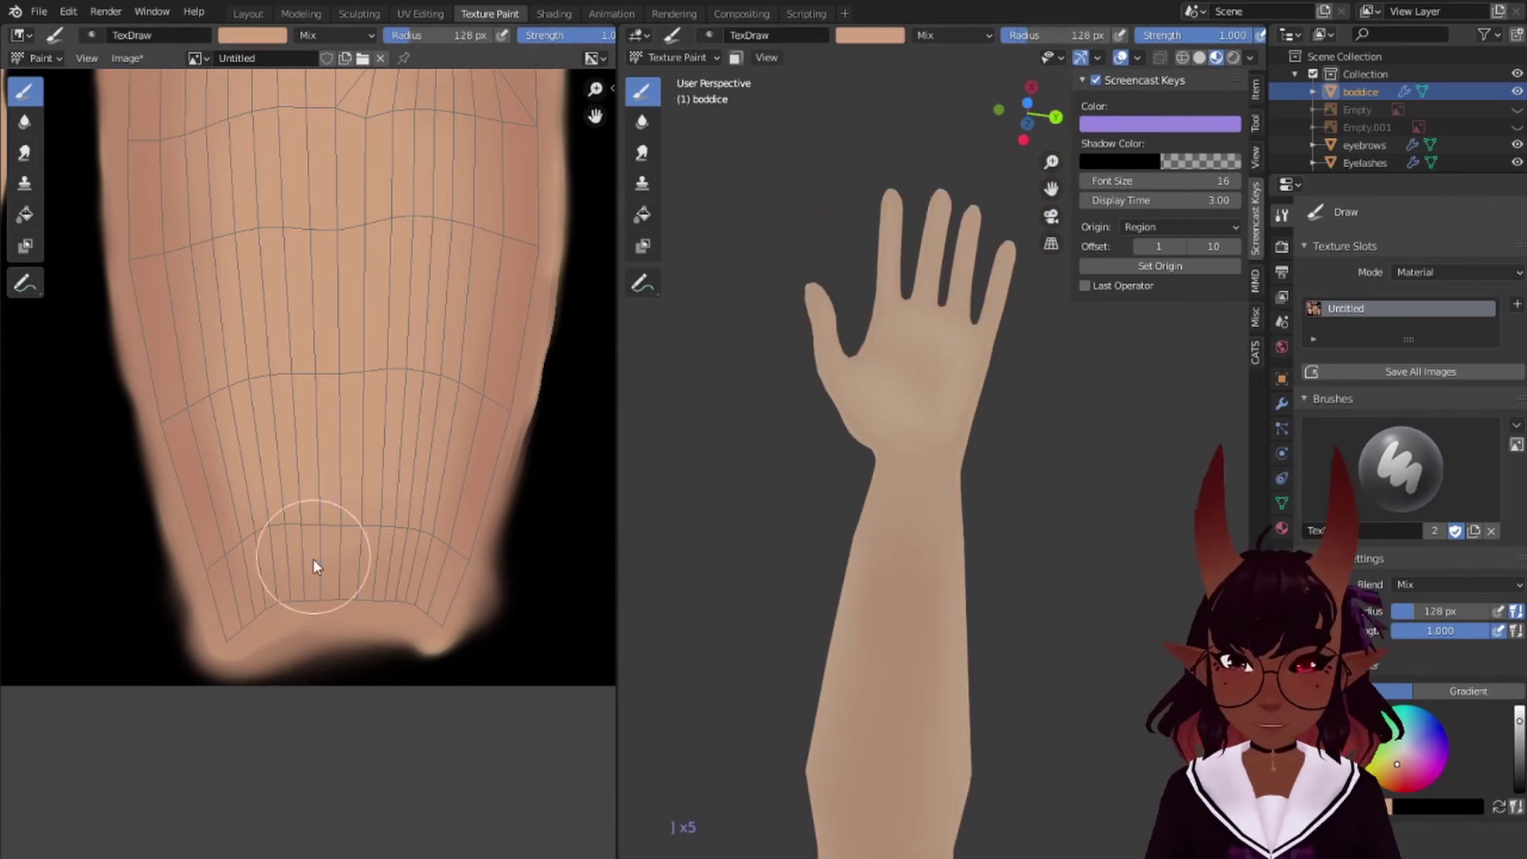
{"action": "middle_click_drag", "start_coordinate": [954, 477], "coordinate": [1066, 518]}
{"action": "left_click", "coordinate": [124, 58]}
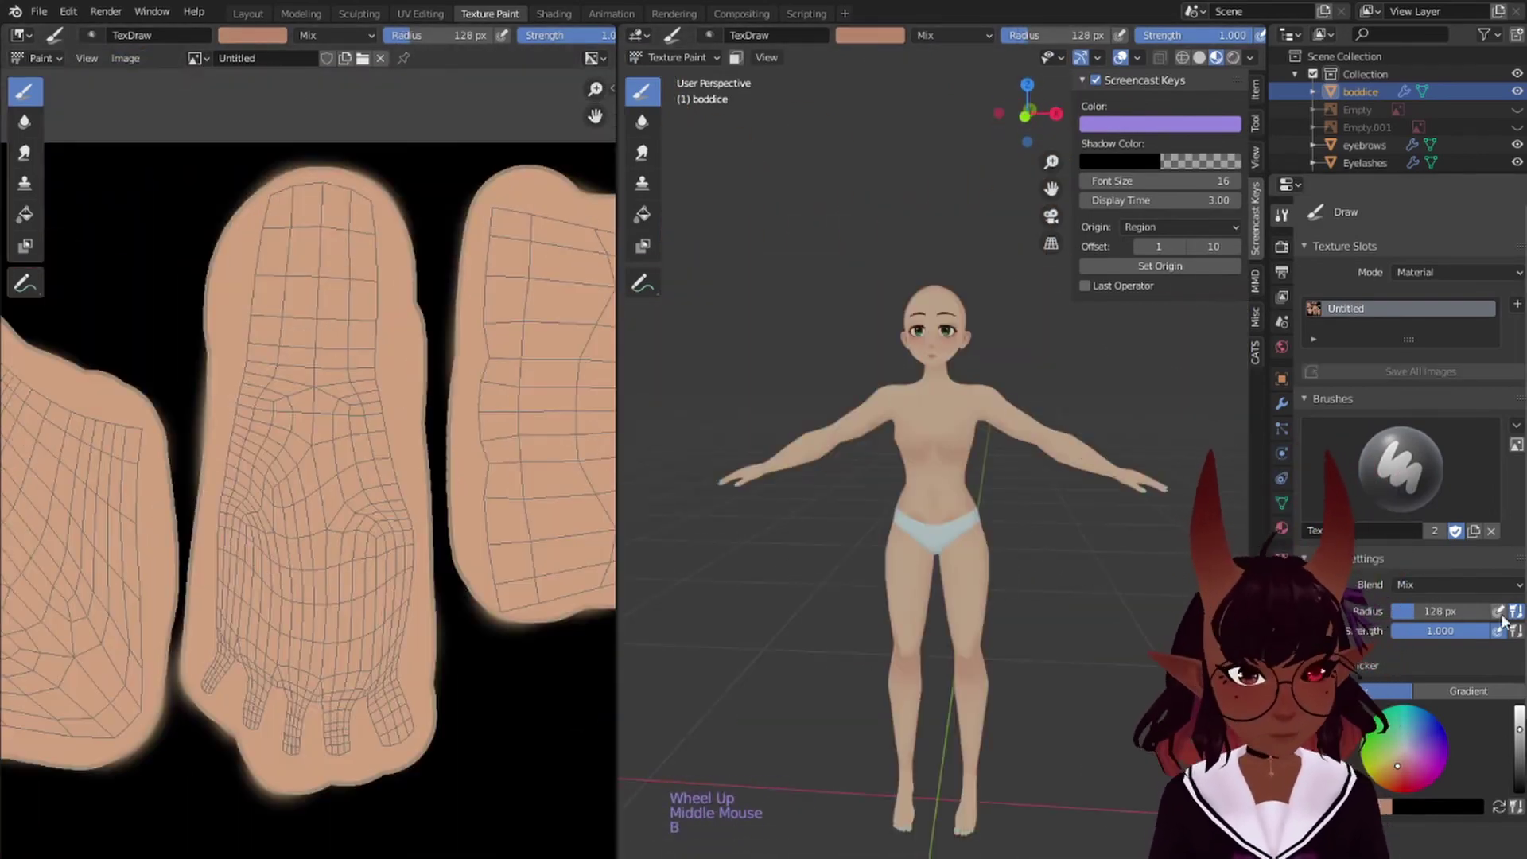
Step: Shrink the brush and paint darker shading around the foot and ankle piece
{"action": "key", "text": "bracketleft"}
{"action": "key", "text": "bracketleft"}
{"action": "key", "text": "bracketleft"}
{"action": "key", "text": "bracketleft"}
{"action": "key", "text": "bracketleft"}
{"action": "key", "text": "bracketleft"}
{"action": "key", "text": "bracketleft"}
{"action": "key", "text": "bracketleft"}
{"action": "key", "text": "bracketleft"}
{"action": "key", "text": "bracketleft"}
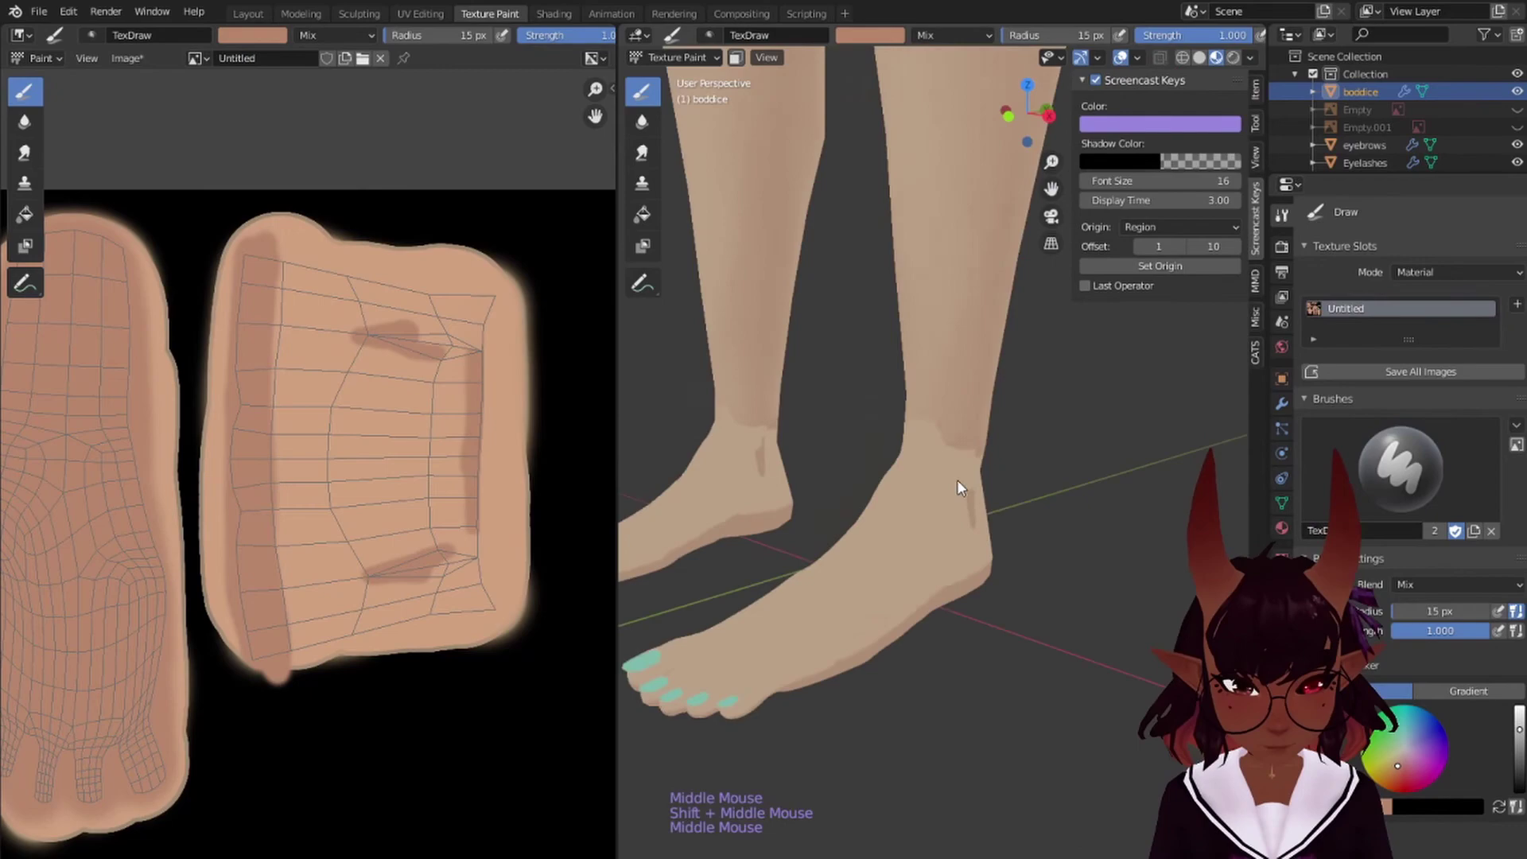
{"action": "middle_click_drag", "start_coordinate": [957, 479], "coordinate": [832, 440]}
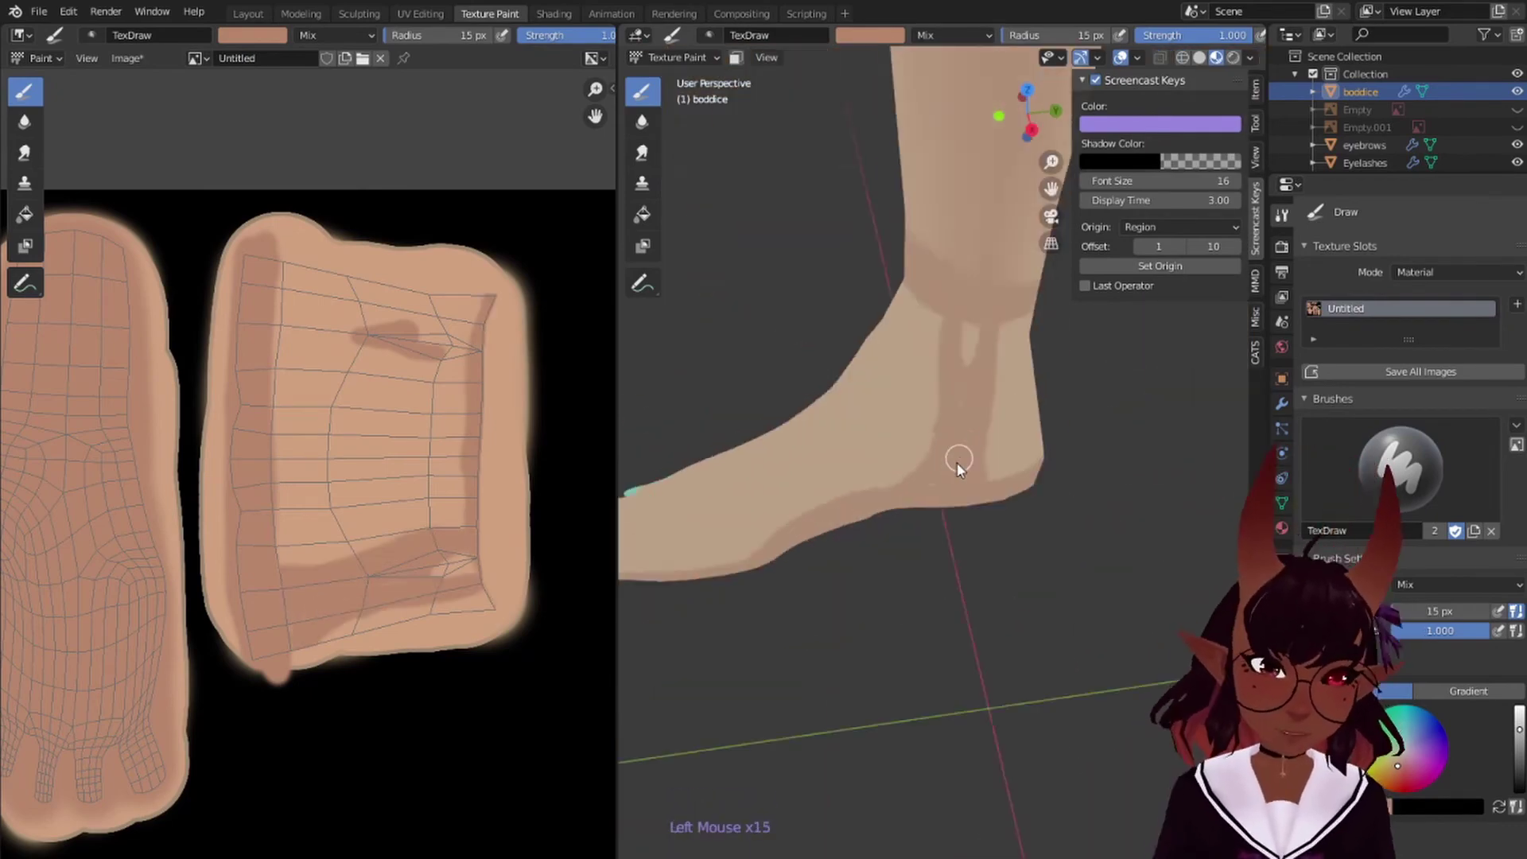
{"action": "left_click_drag", "start_coordinate": [498, 284], "coordinate": [495, 589]}
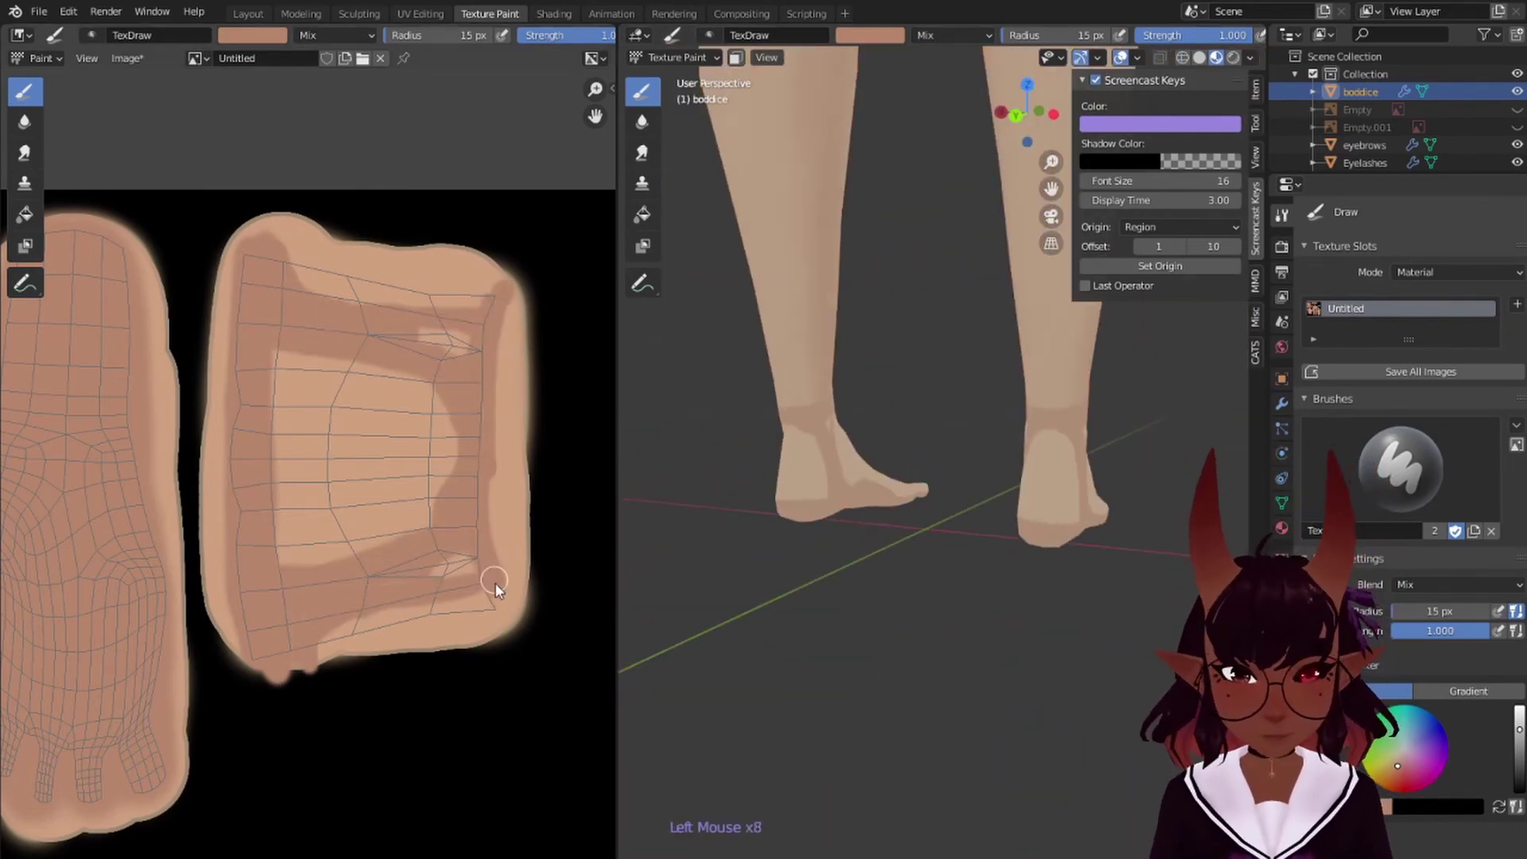
{"action": "left_click", "coordinate": [127, 58]}
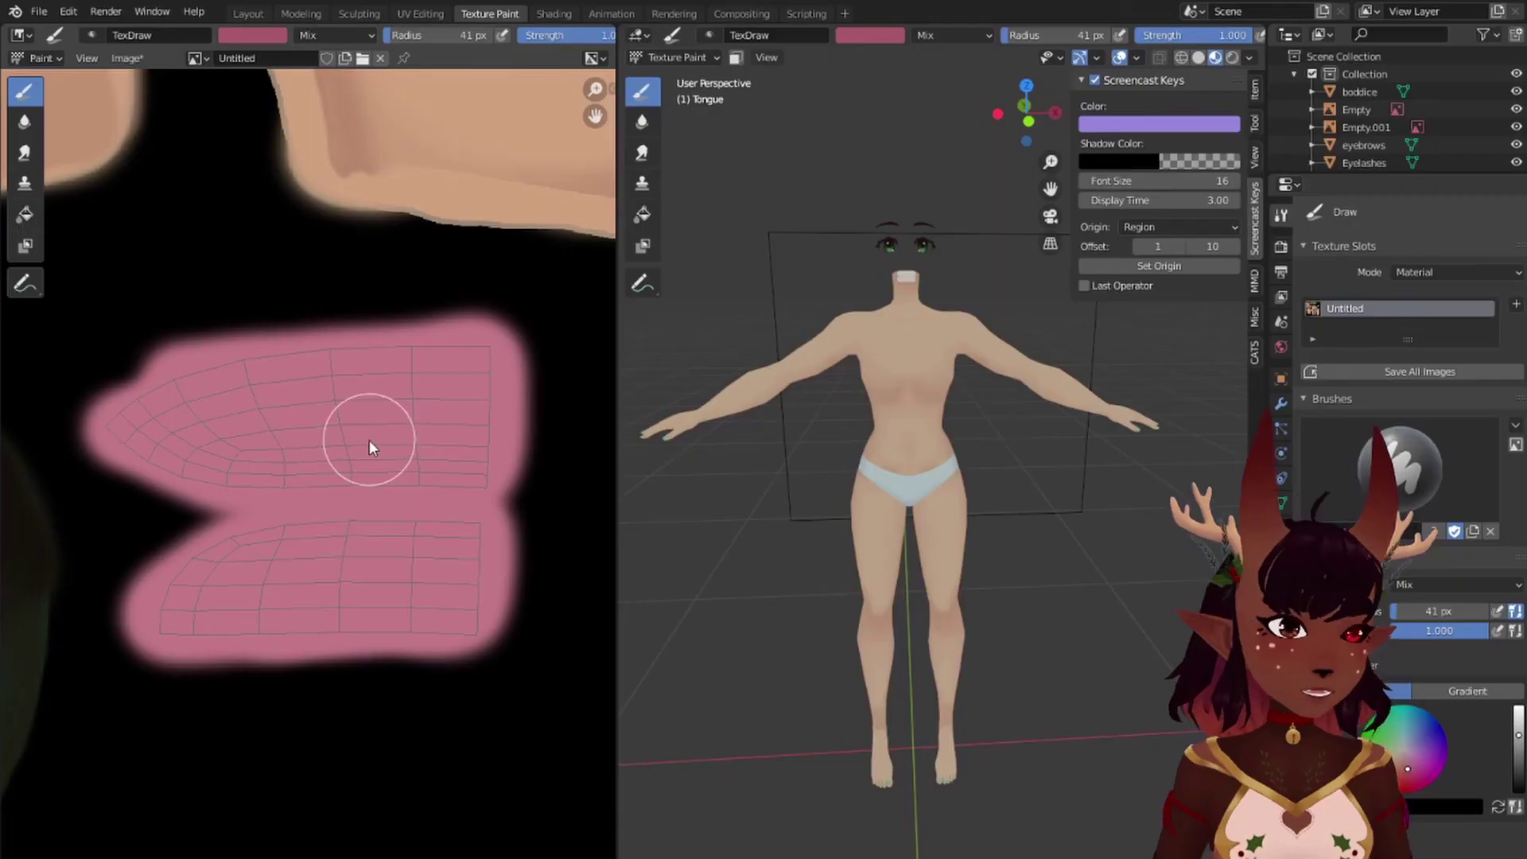
Step: Frame the view on the tongue and zoom in to work on its edges
{"action": "key", "text": "KP_Decimal"}
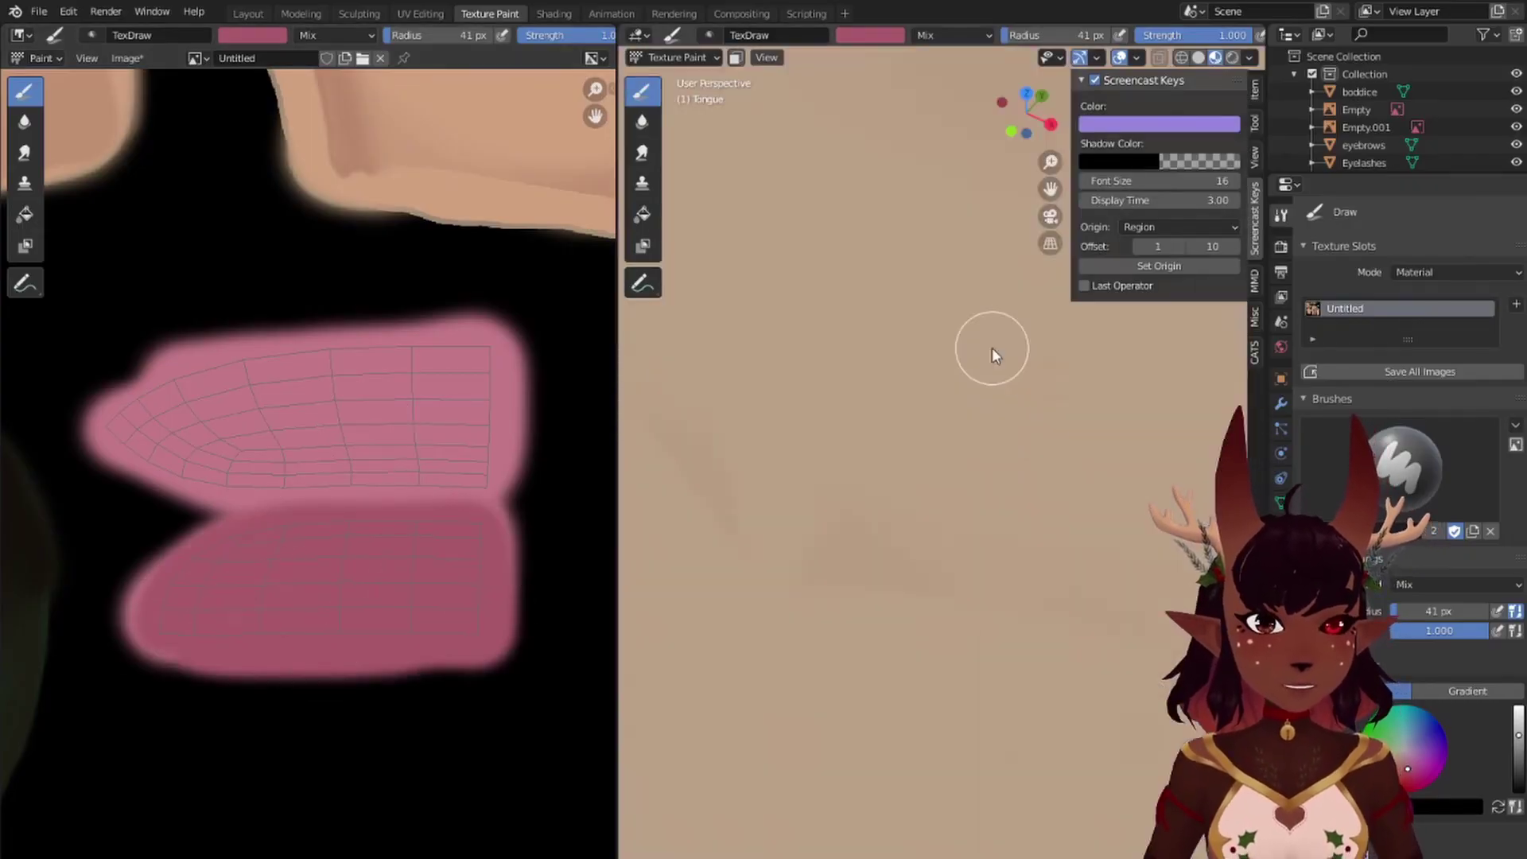
{"action": "scroll", "coordinate": [241, 516], "scroll_direction": "up", "scroll_amount": 1}
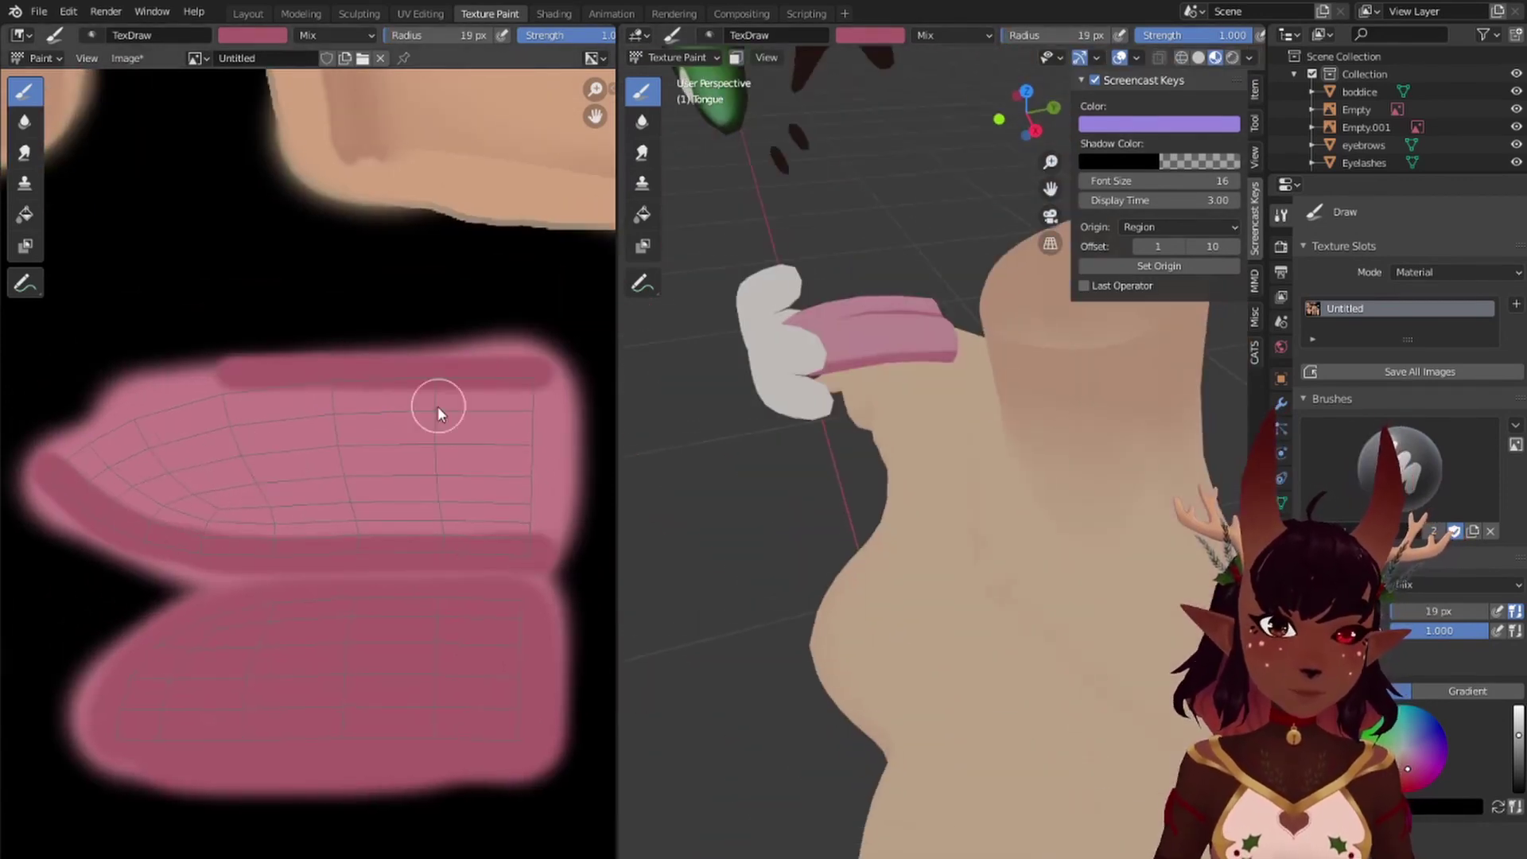
{"action": "scroll", "coordinate": [453, 341], "scroll_direction": "down", "scroll_amount": 2}
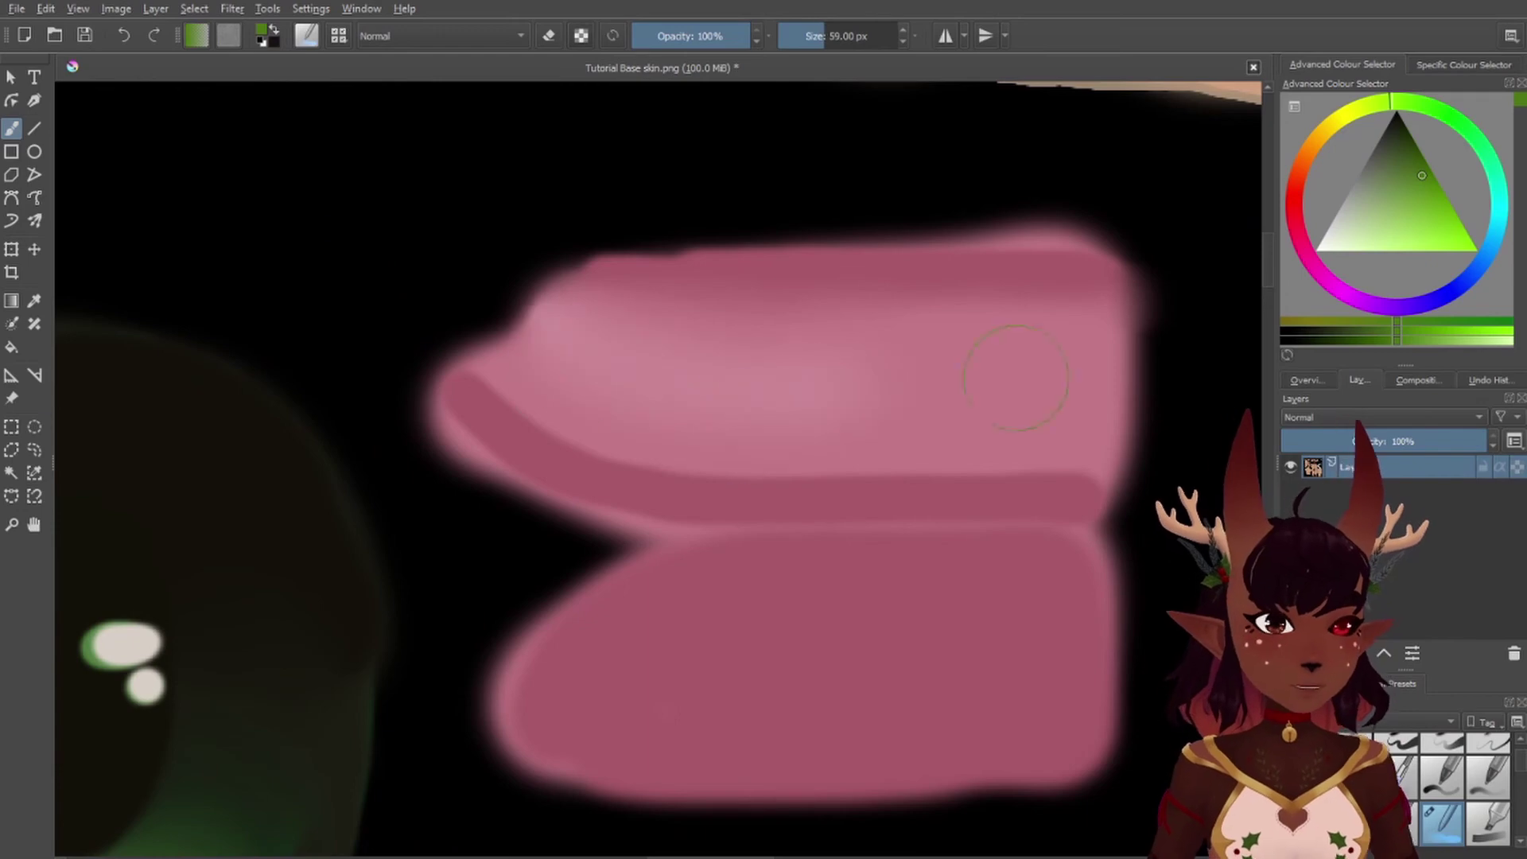